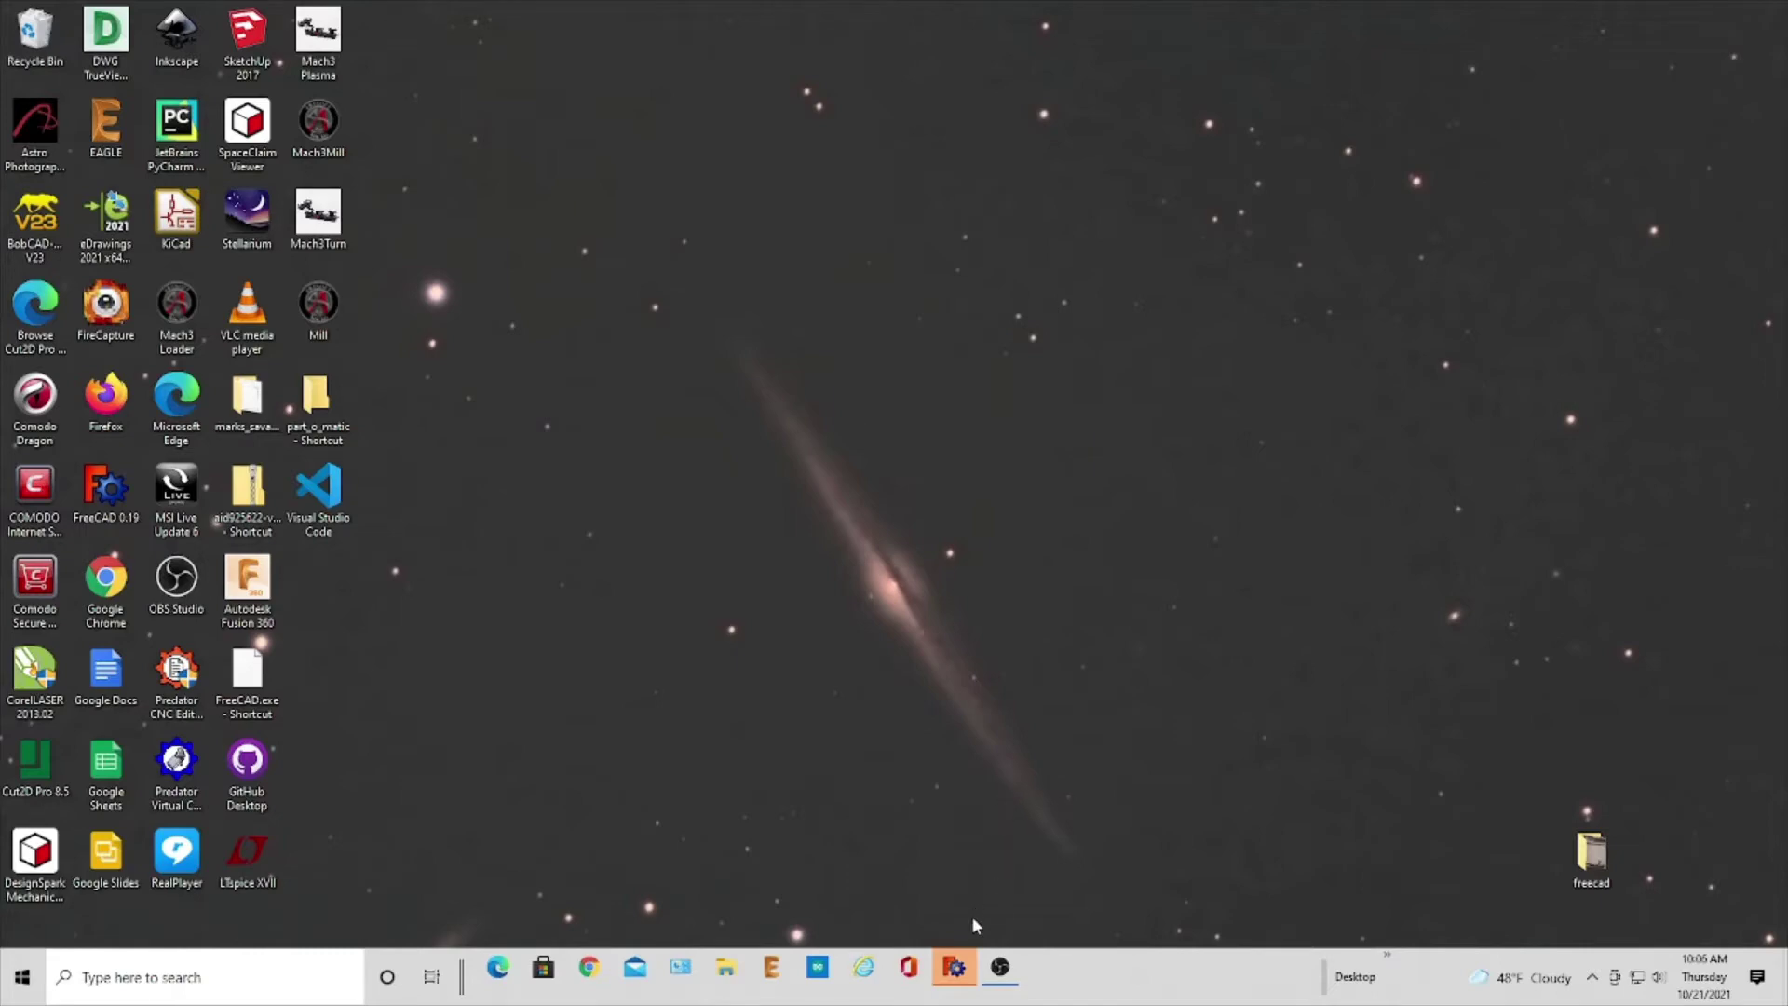
Step: Create a new empty Unnamed document from the Start page, keeping the Start workbench
{"action": "left_click", "coordinate": [957, 970]}
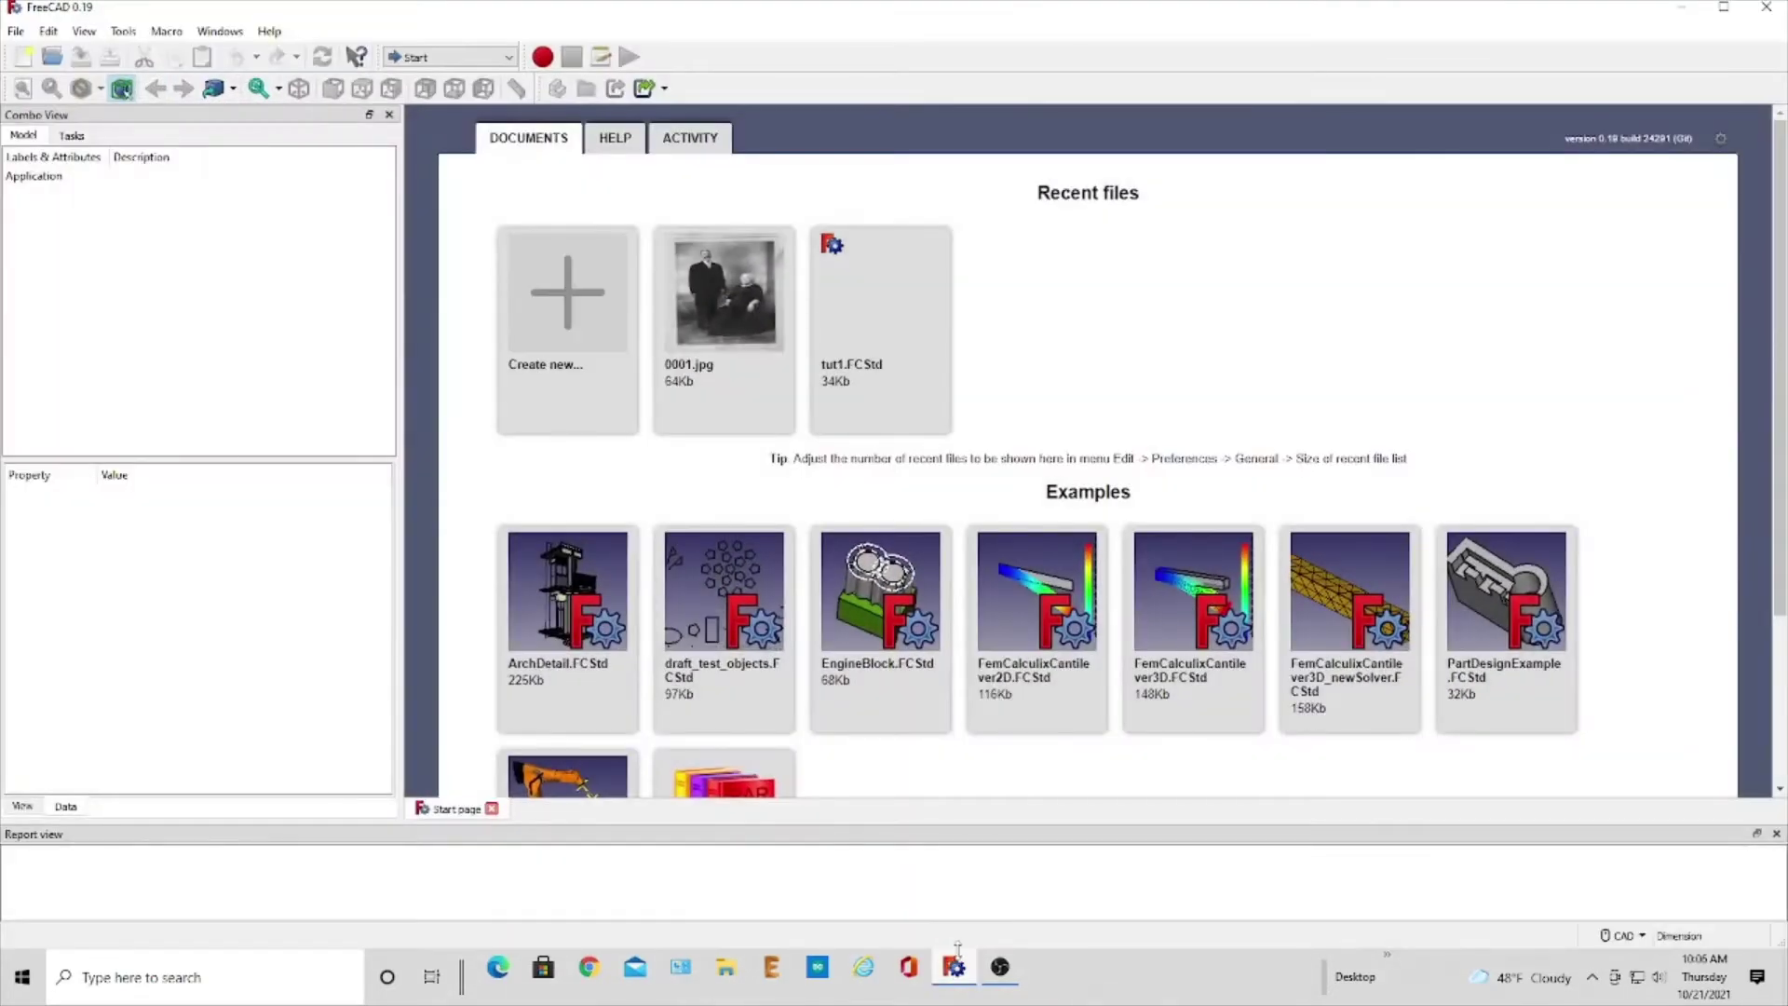
{"action": "left_click", "coordinate": [571, 298]}
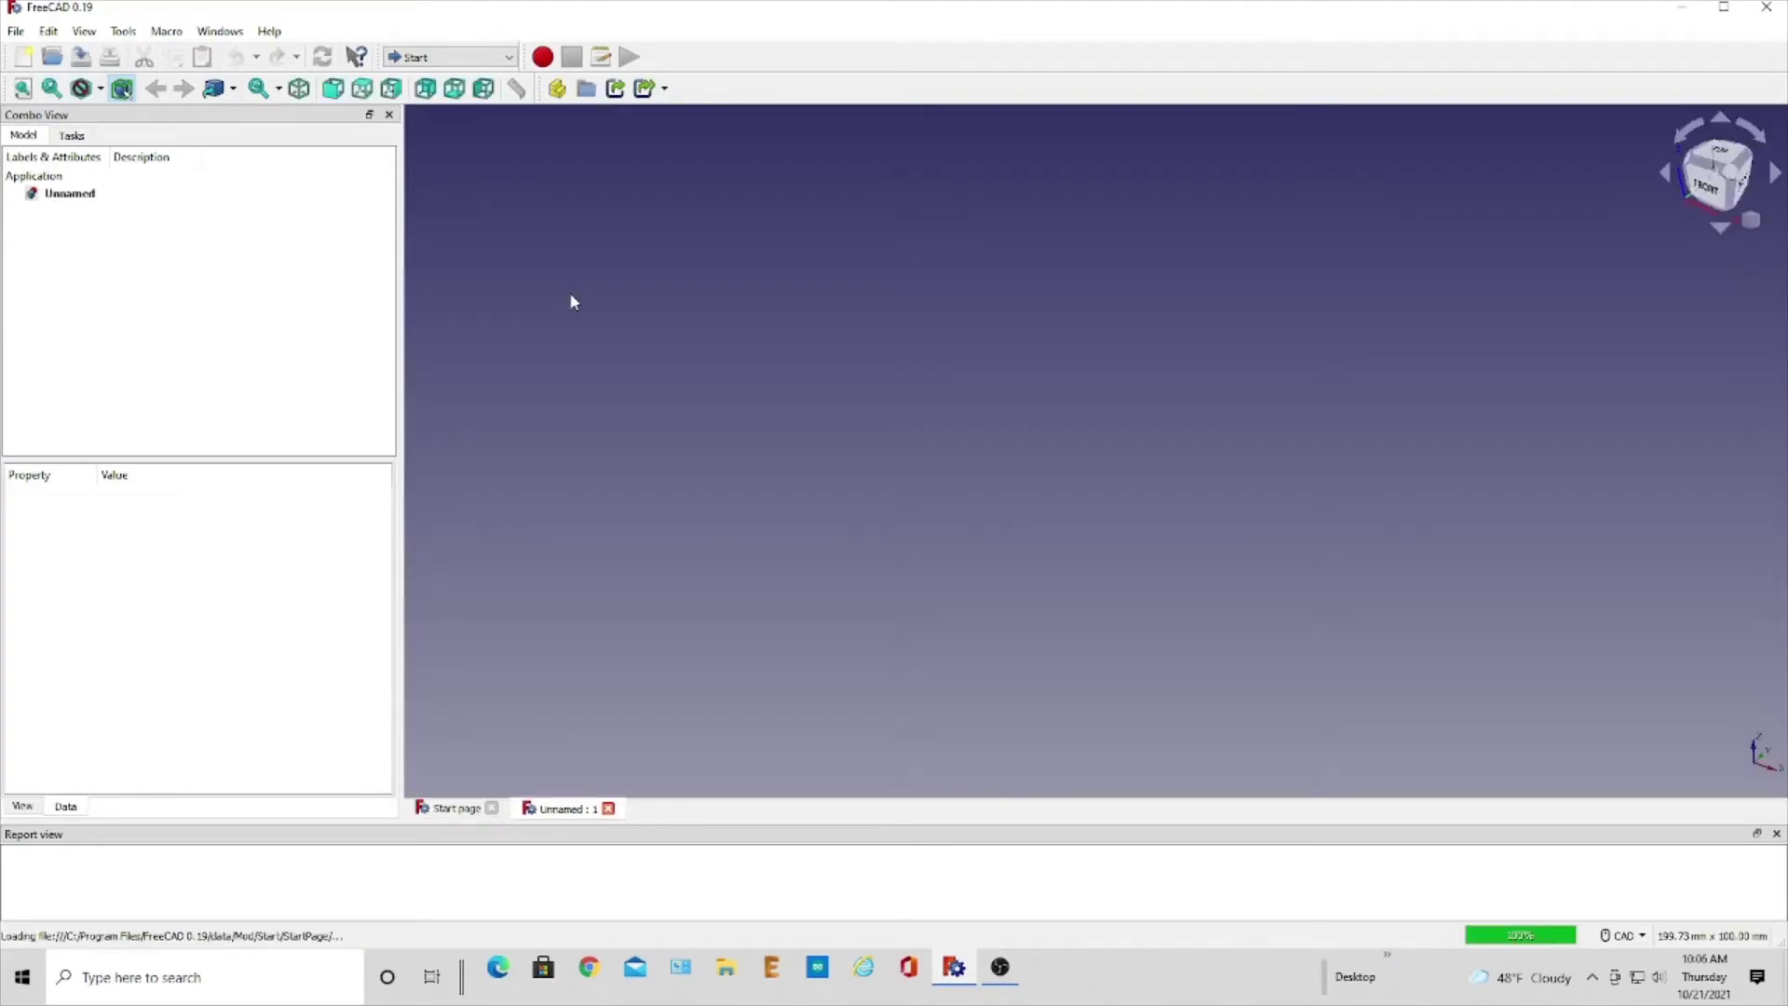
{"action": "left_click", "coordinate": [510, 57]}
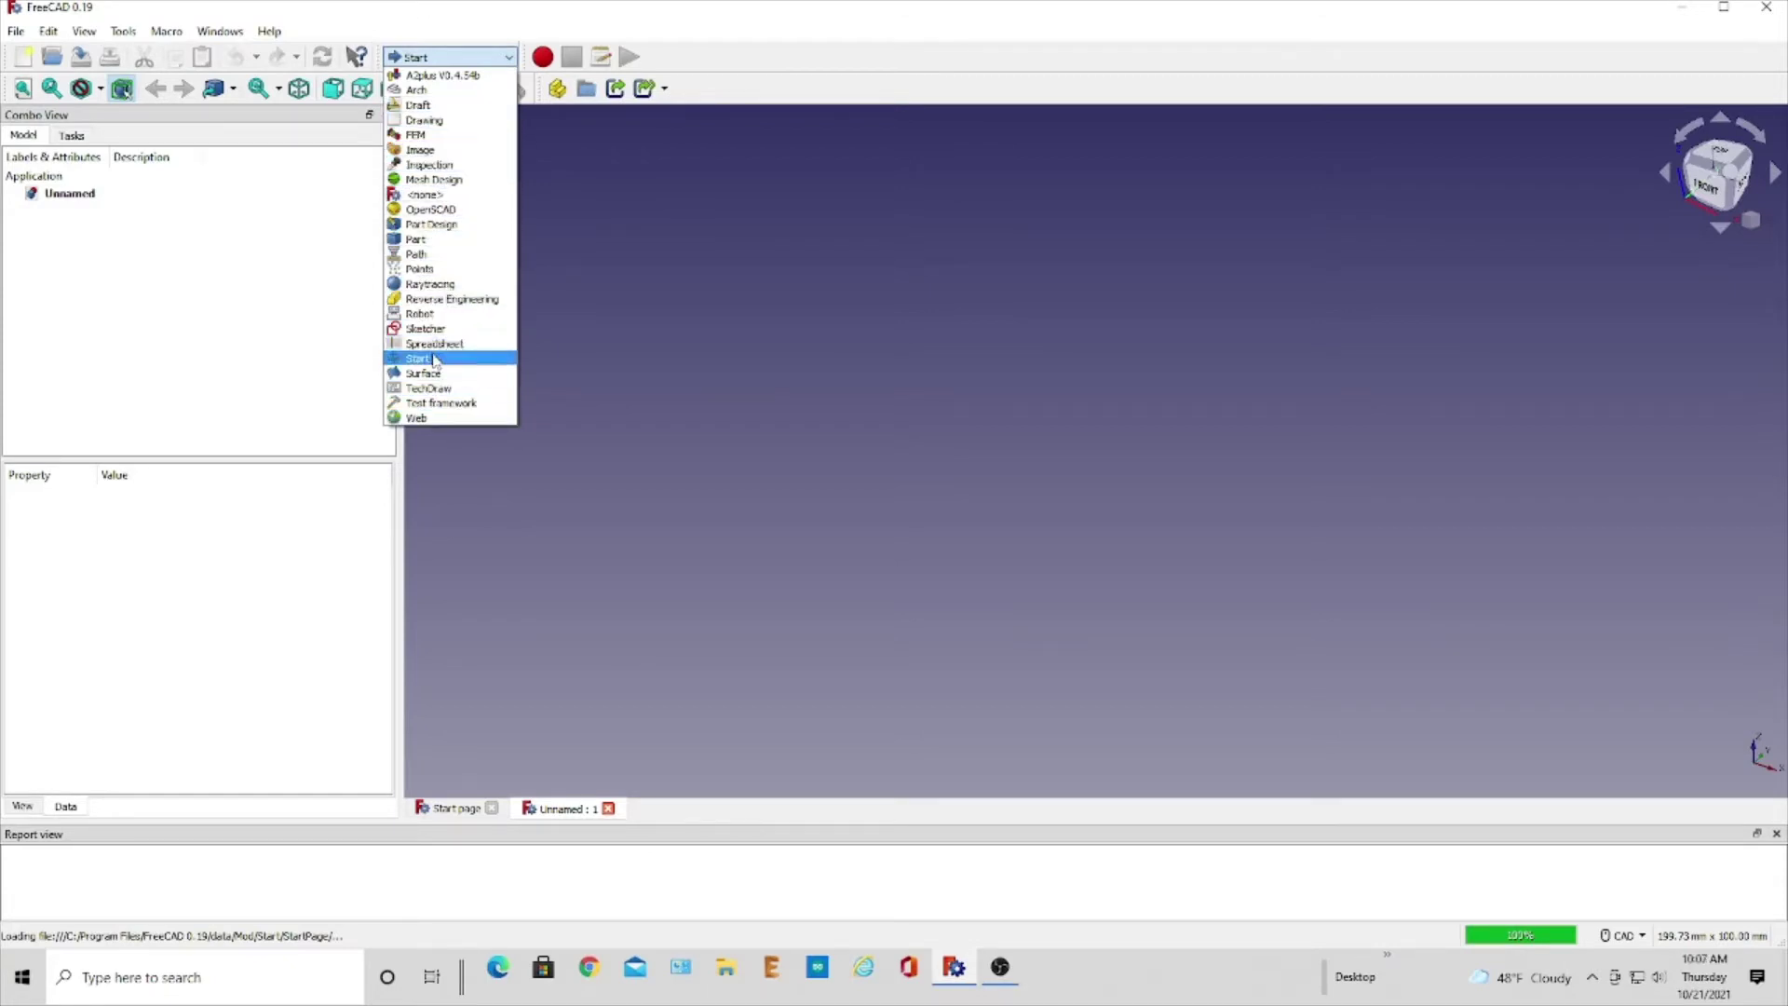
{"action": "left_click", "coordinate": [604, 179]}
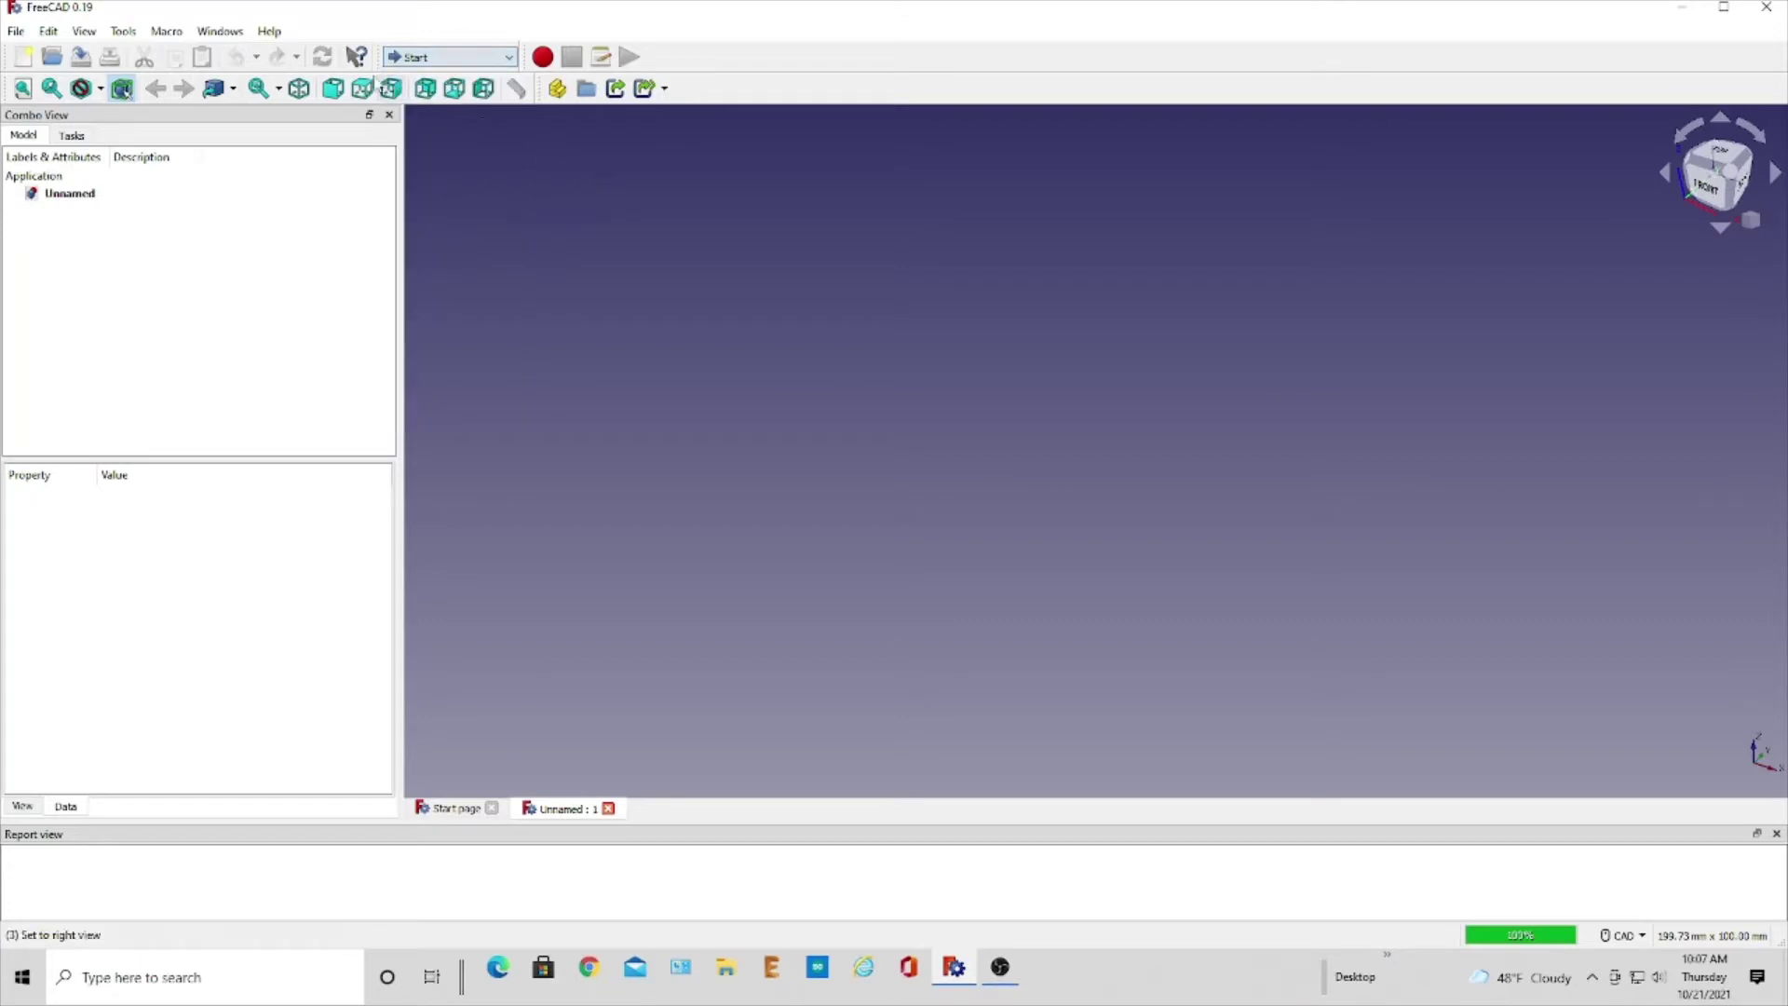
Step: Find 'fasteners' in the Addon Manager's workbench list and install it
{"action": "left_click", "coordinate": [124, 33]}
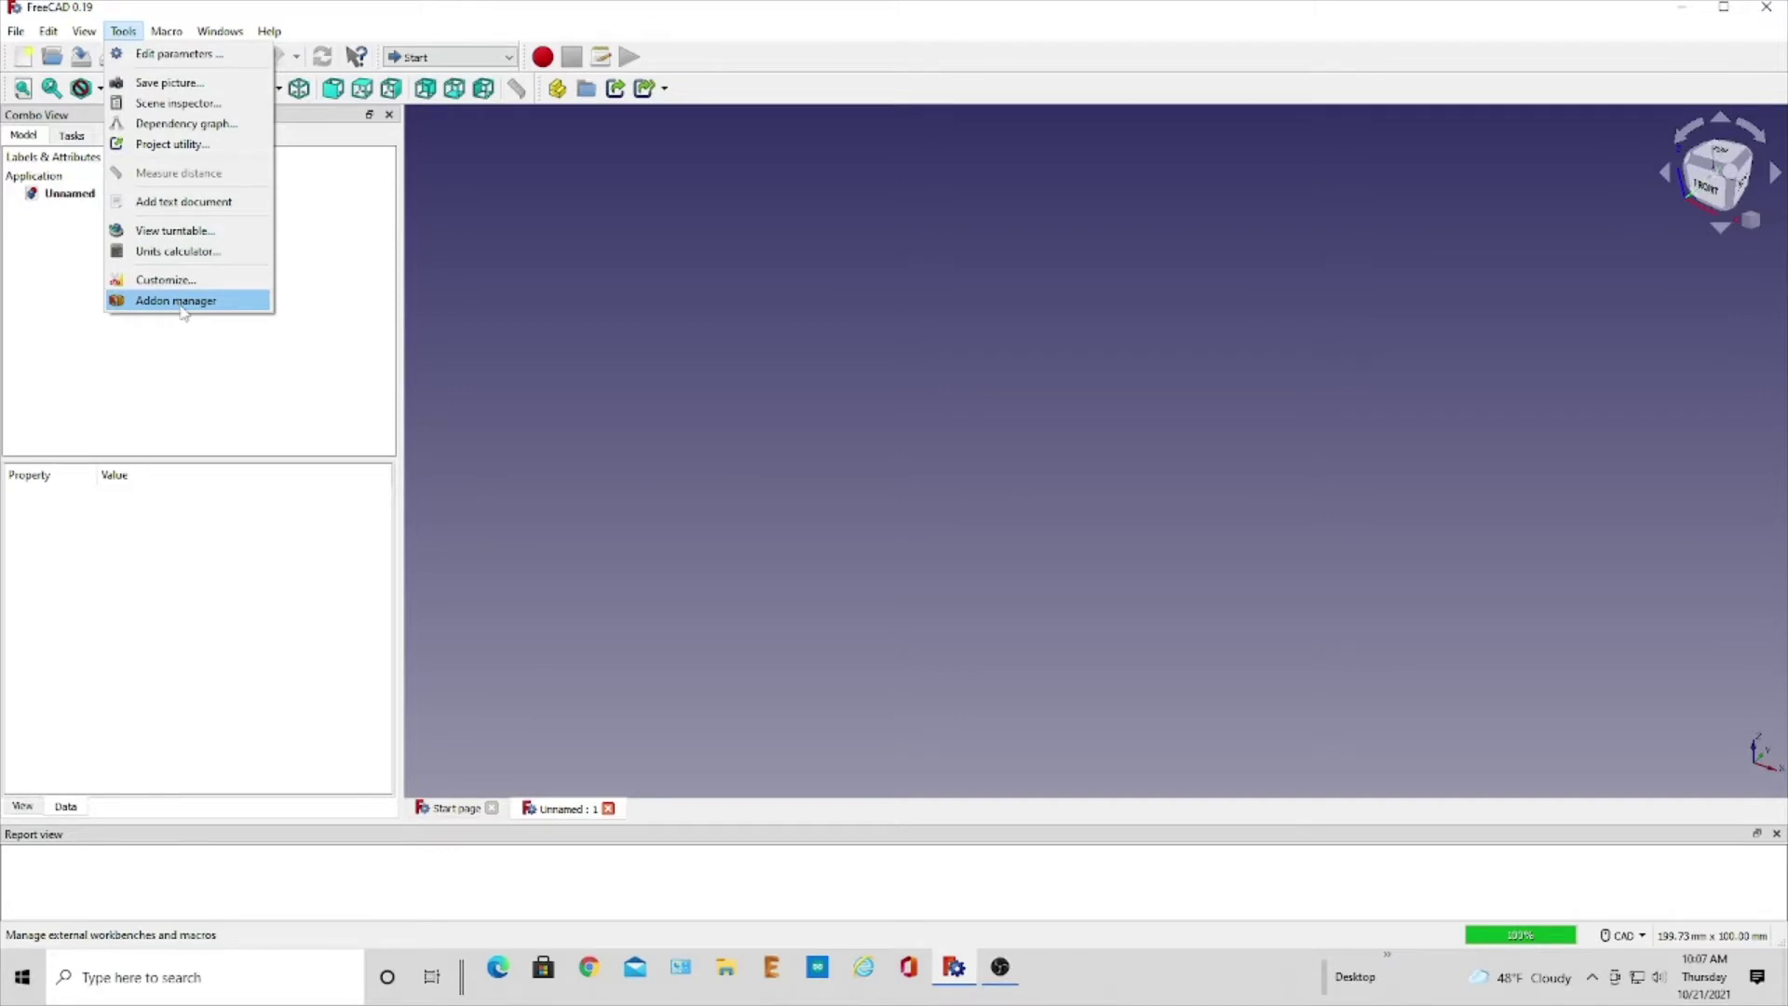
{"action": "left_click", "coordinate": [183, 302]}
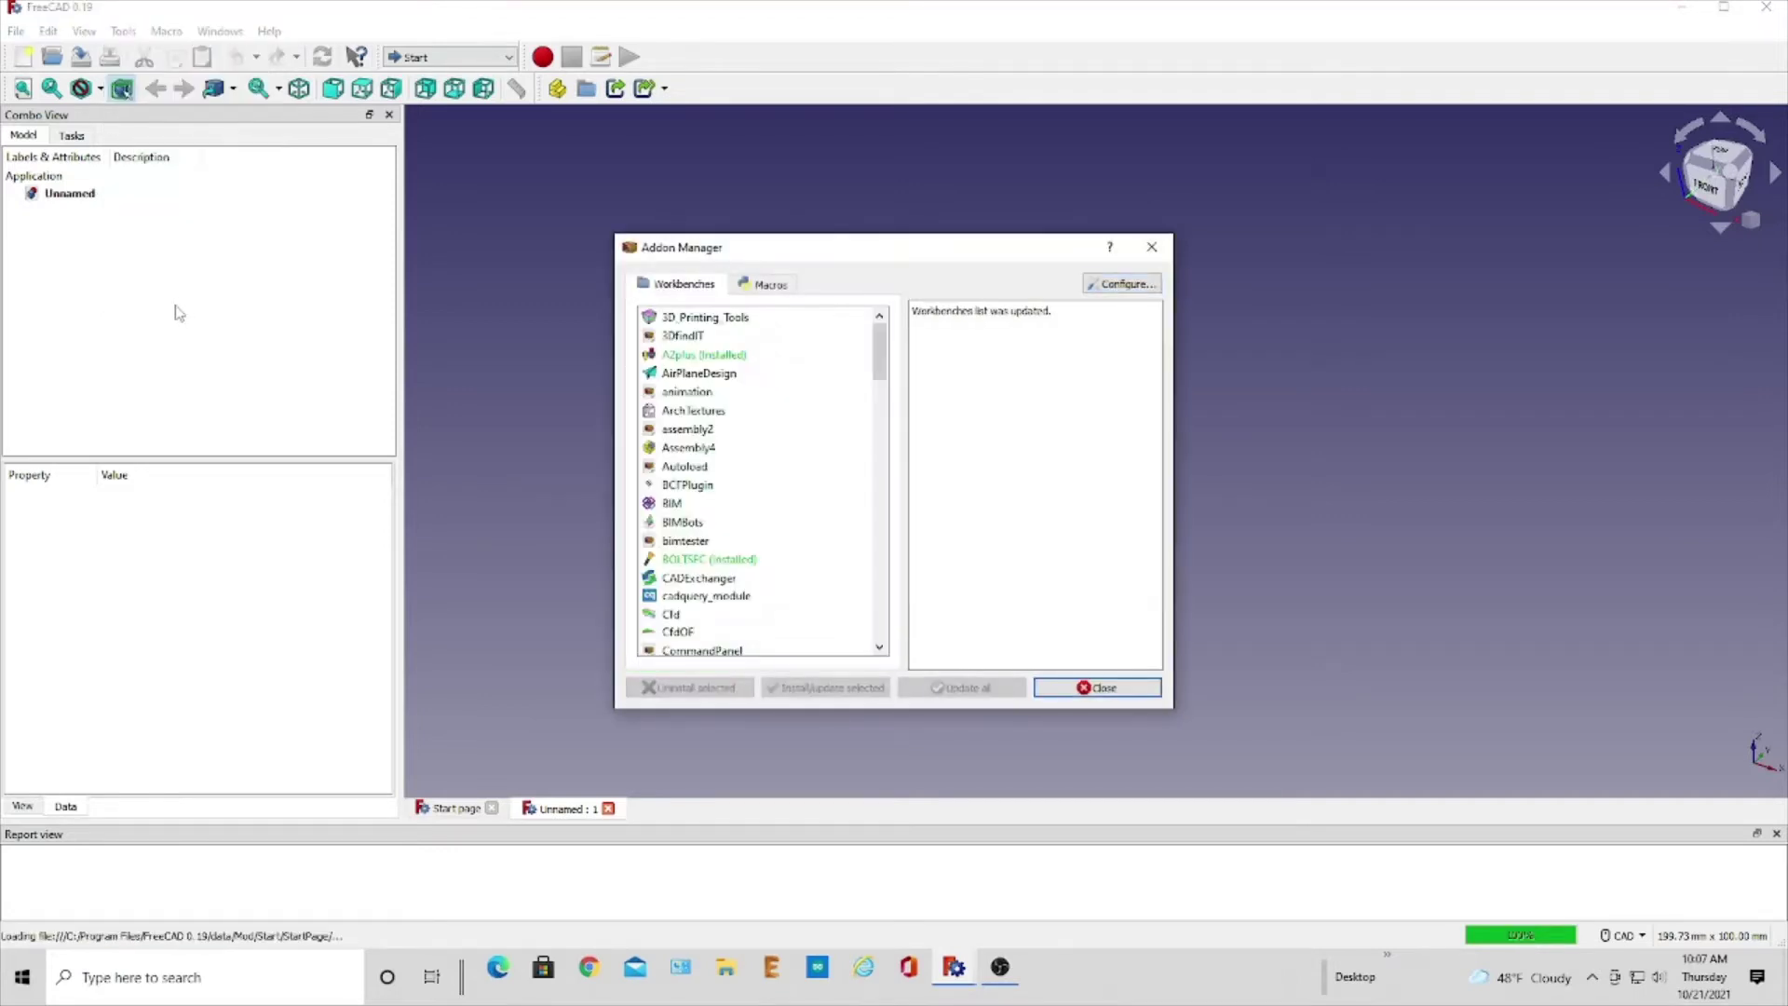
{"action": "scroll", "coordinate": [769, 443], "scroll_direction": "down", "scroll_amount": 2}
{"action": "scroll", "coordinate": [769, 442], "scroll_direction": "up", "scroll_amount": 2}
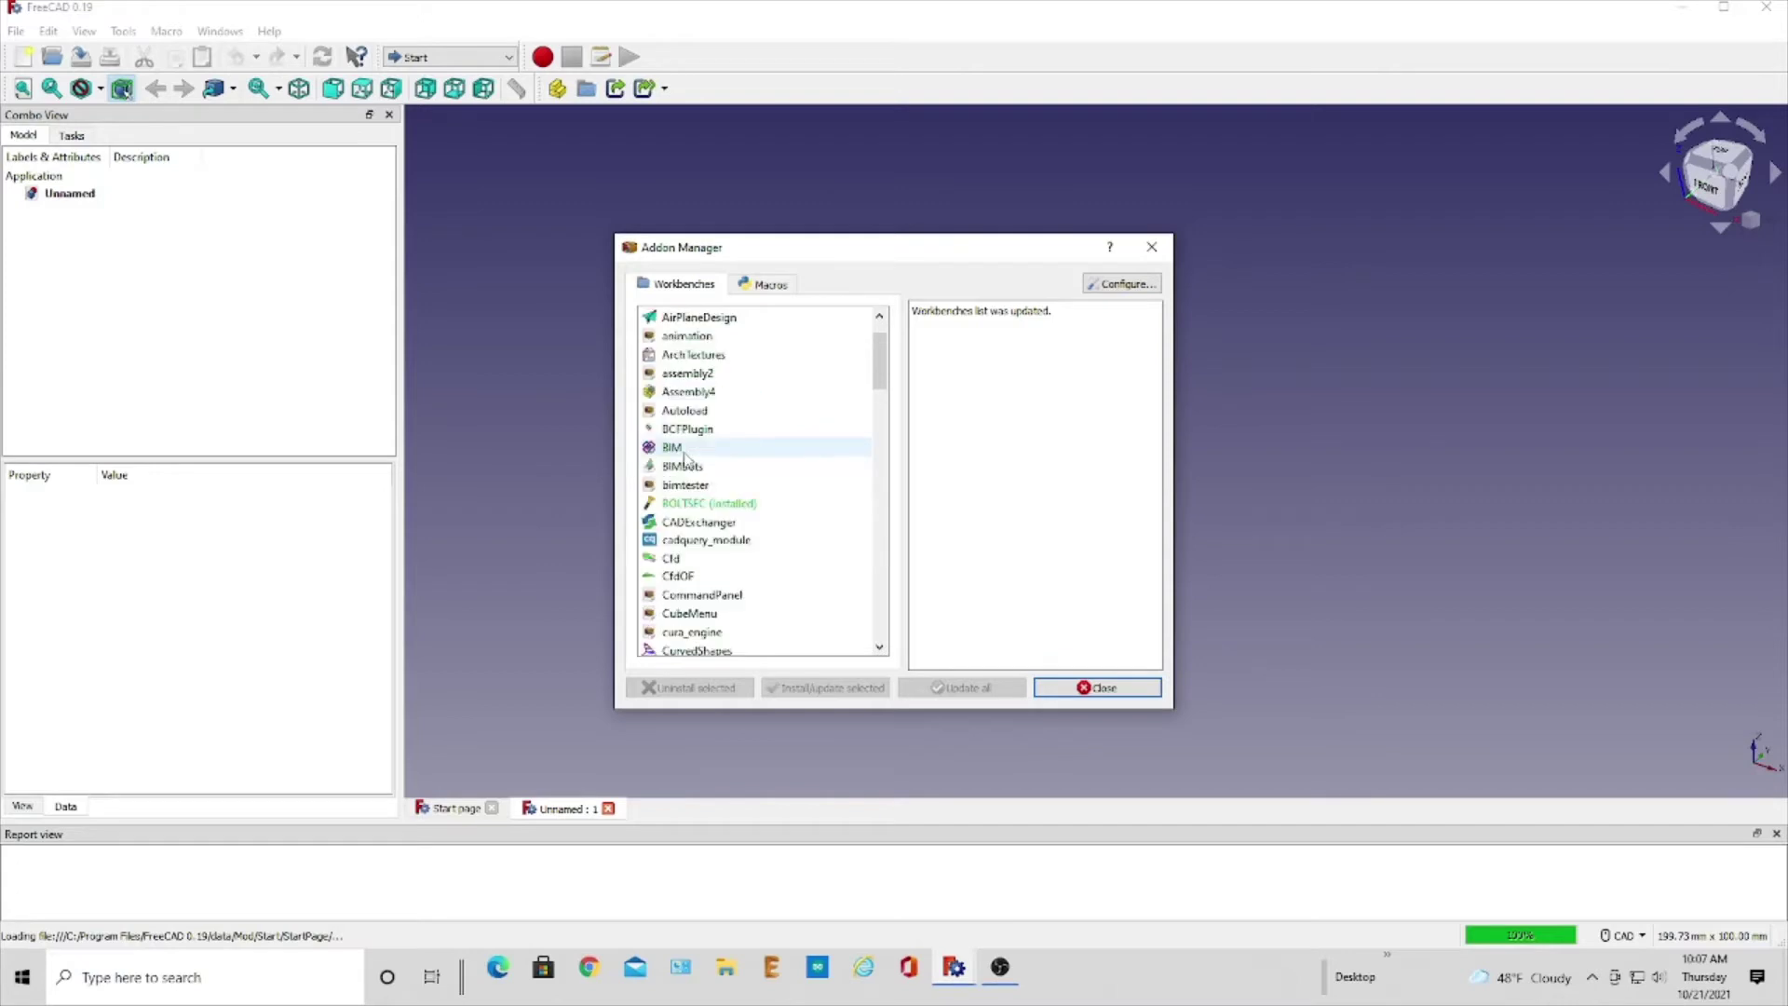
{"action": "scroll", "coordinate": [736, 410], "scroll_direction": "down", "scroll_amount": 2}
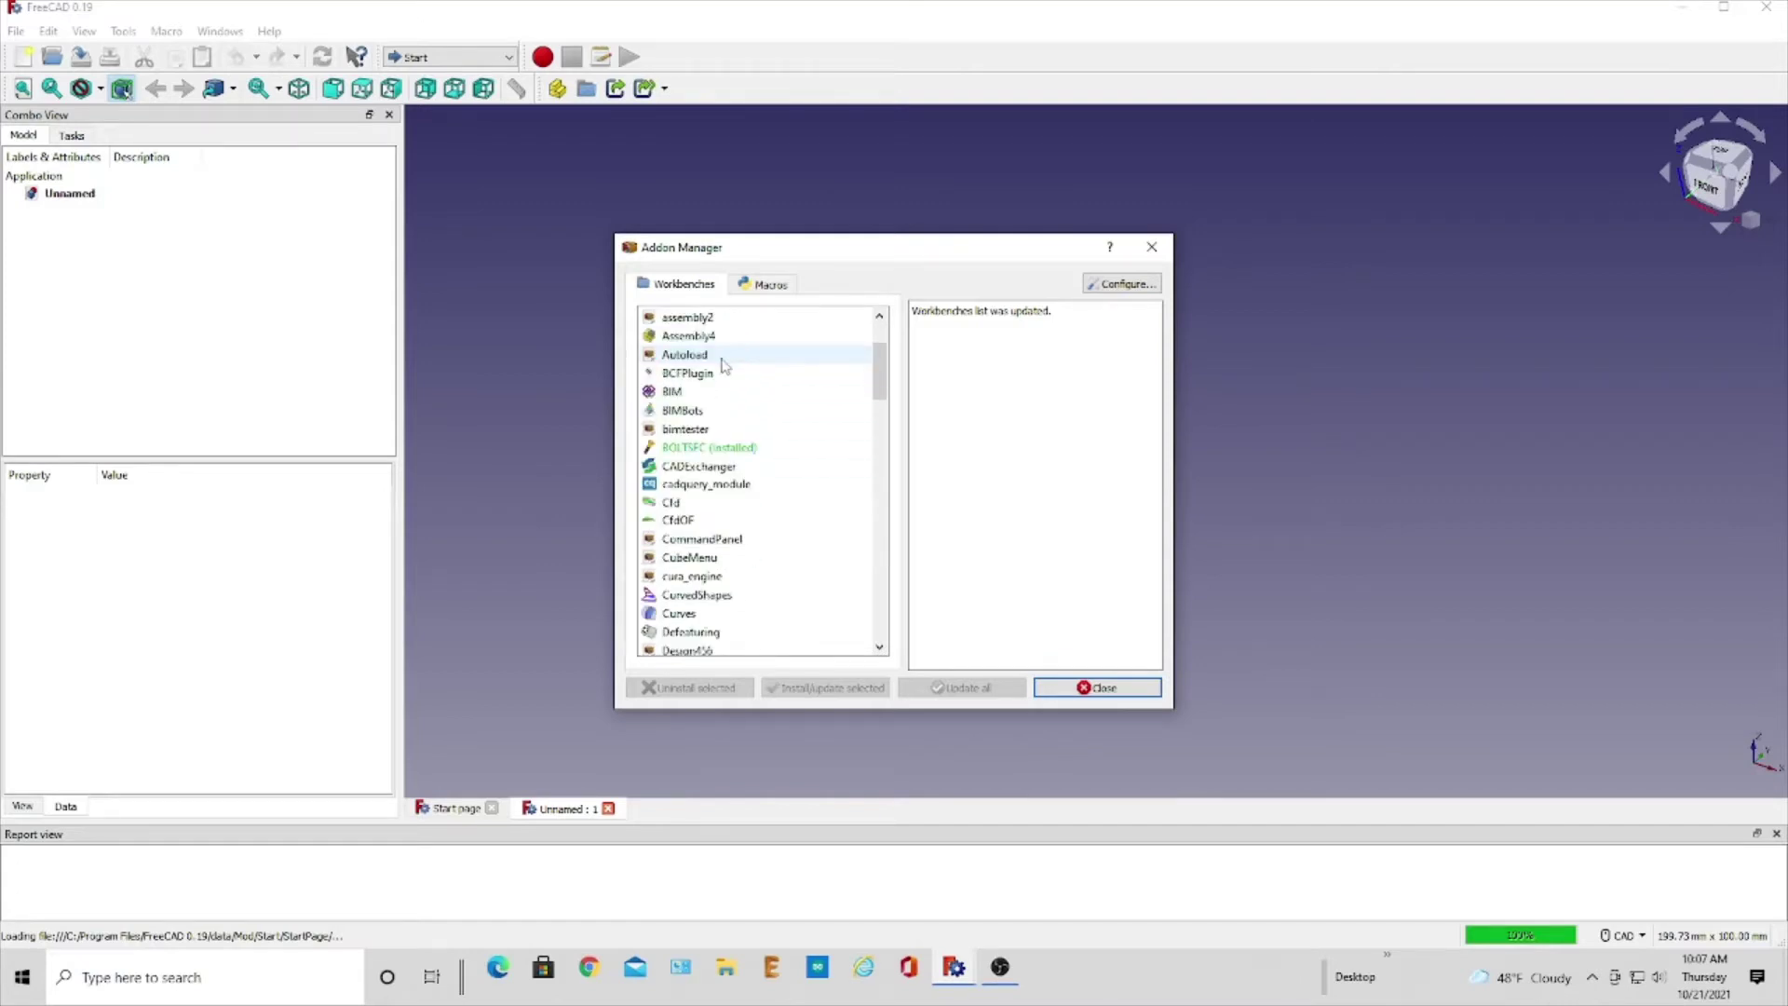
{"action": "scroll", "coordinate": [727, 415], "scroll_direction": "down", "scroll_amount": 6}
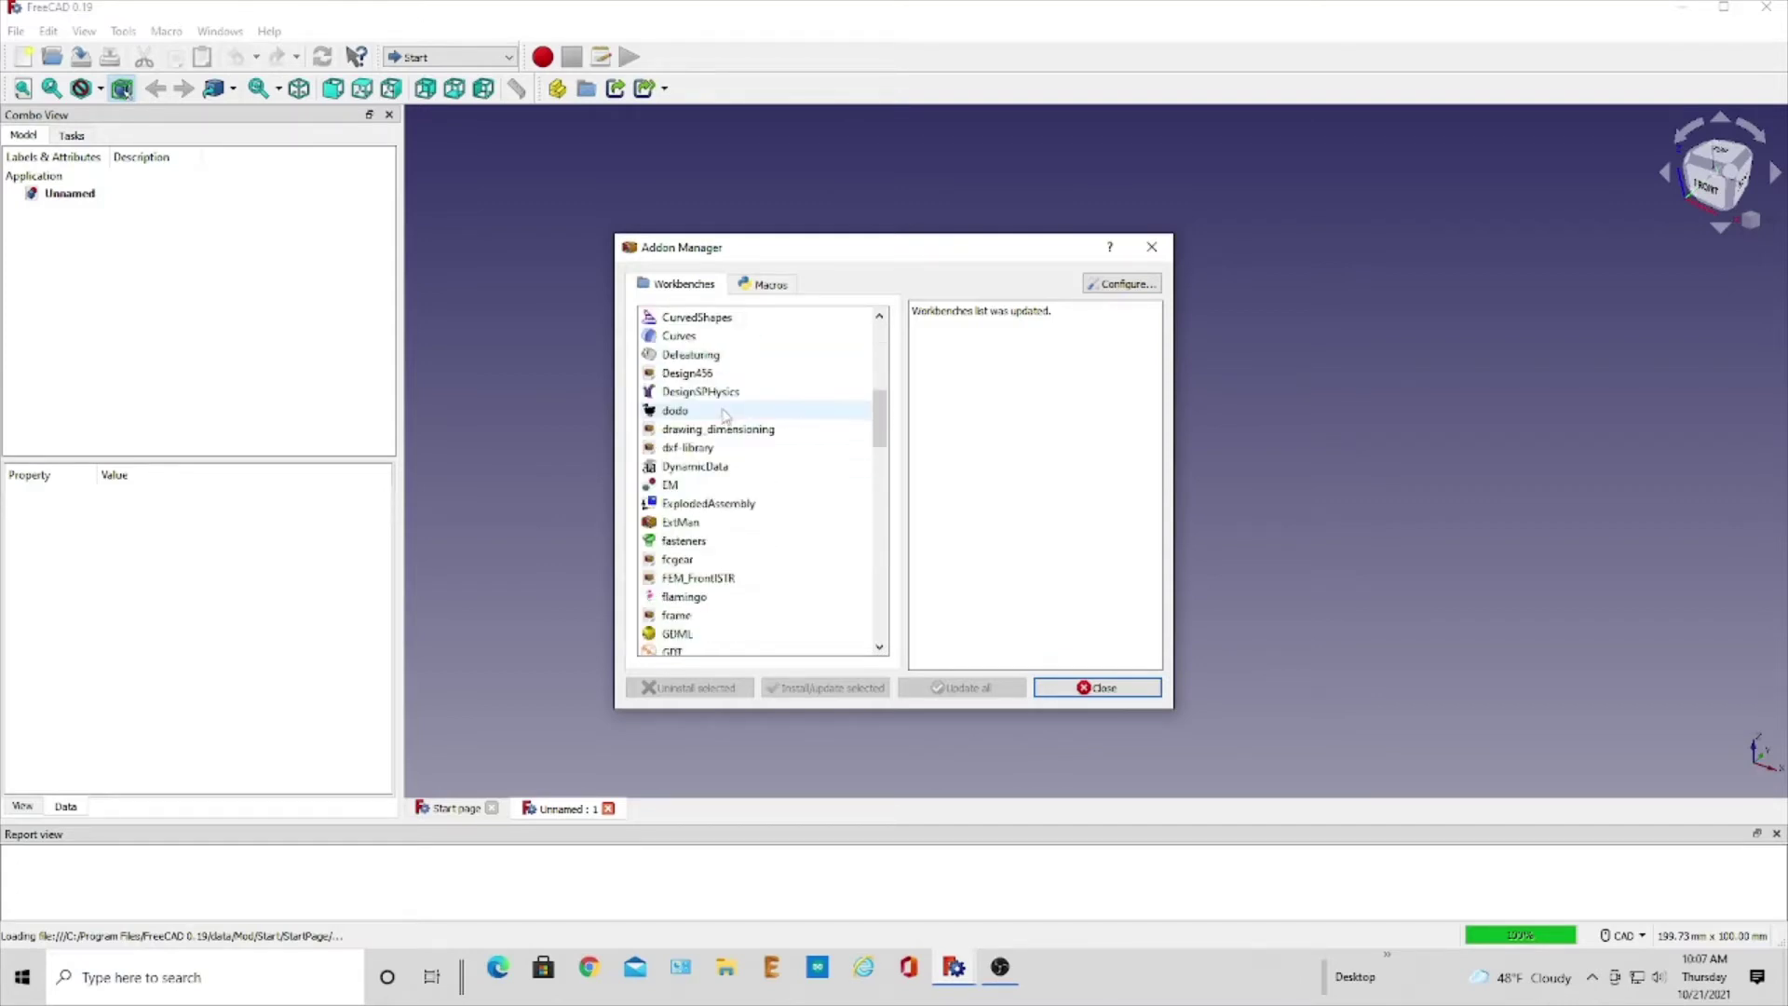
{"action": "scroll", "coordinate": [725, 415], "scroll_direction": "down", "scroll_amount": 2}
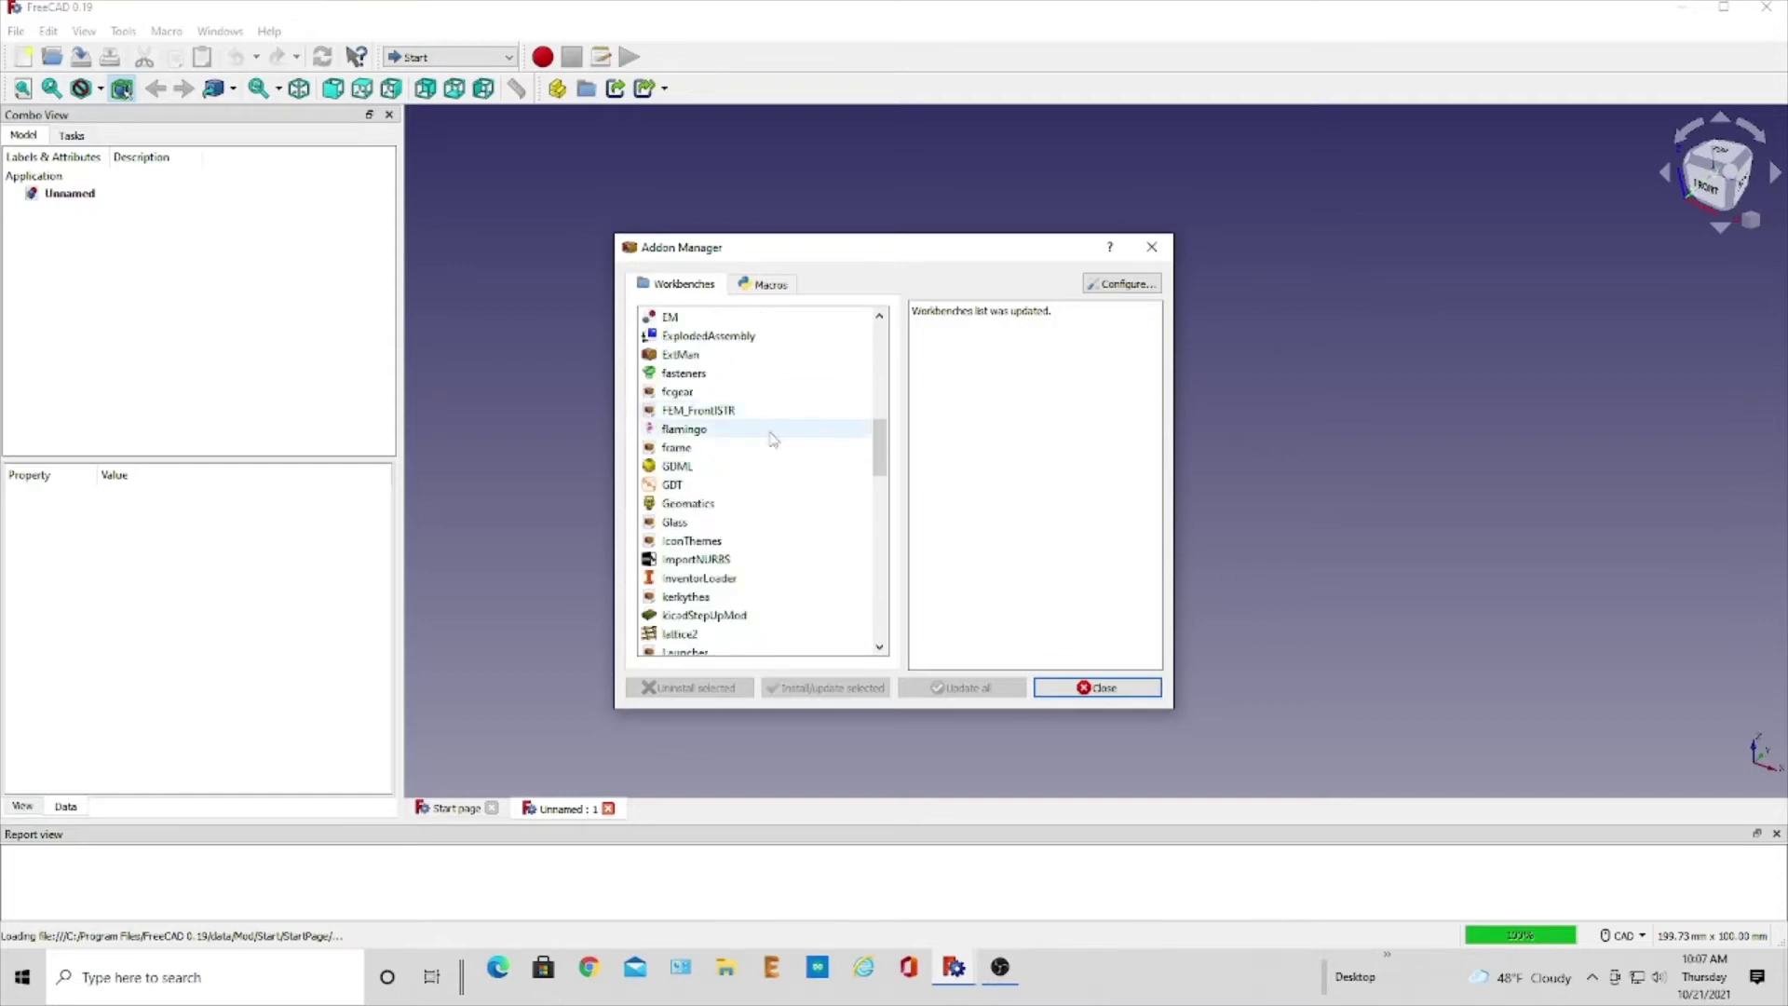
{"action": "scroll", "coordinate": [768, 424], "scroll_direction": "up", "scroll_amount": 1}
{"action": "scroll", "coordinate": [751, 432], "scroll_direction": "down", "scroll_amount": 1}
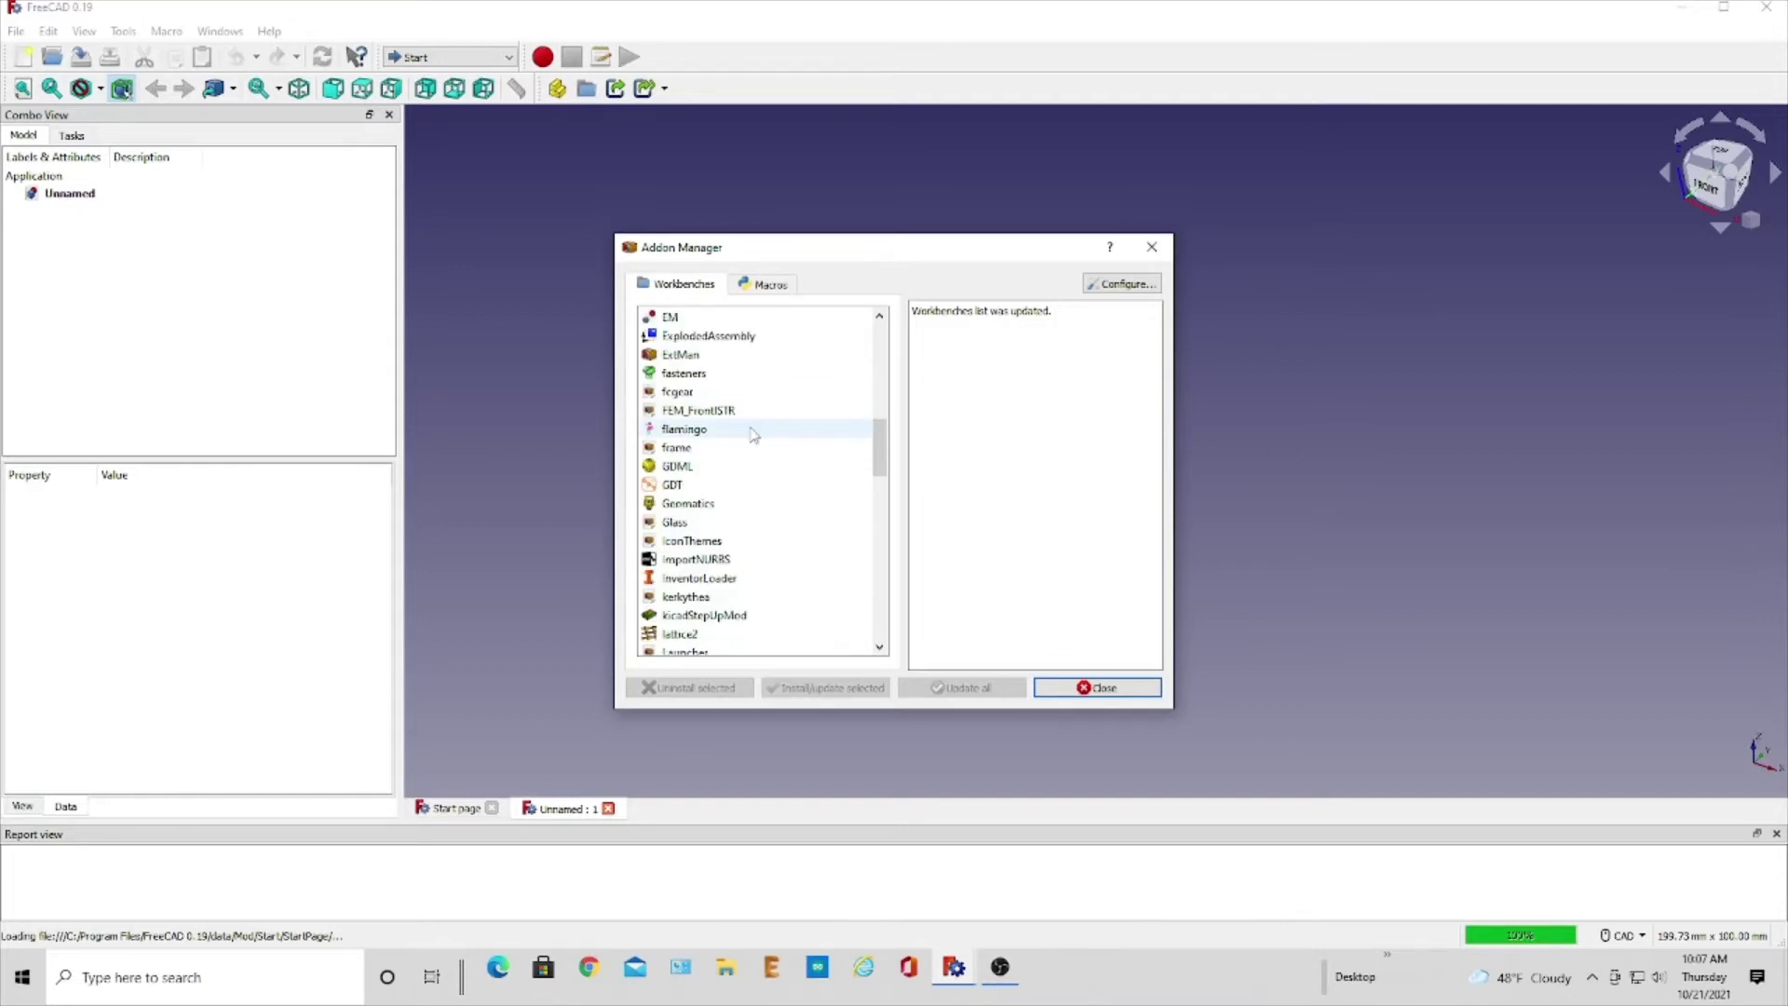
{"action": "left_click", "coordinate": [685, 376]}
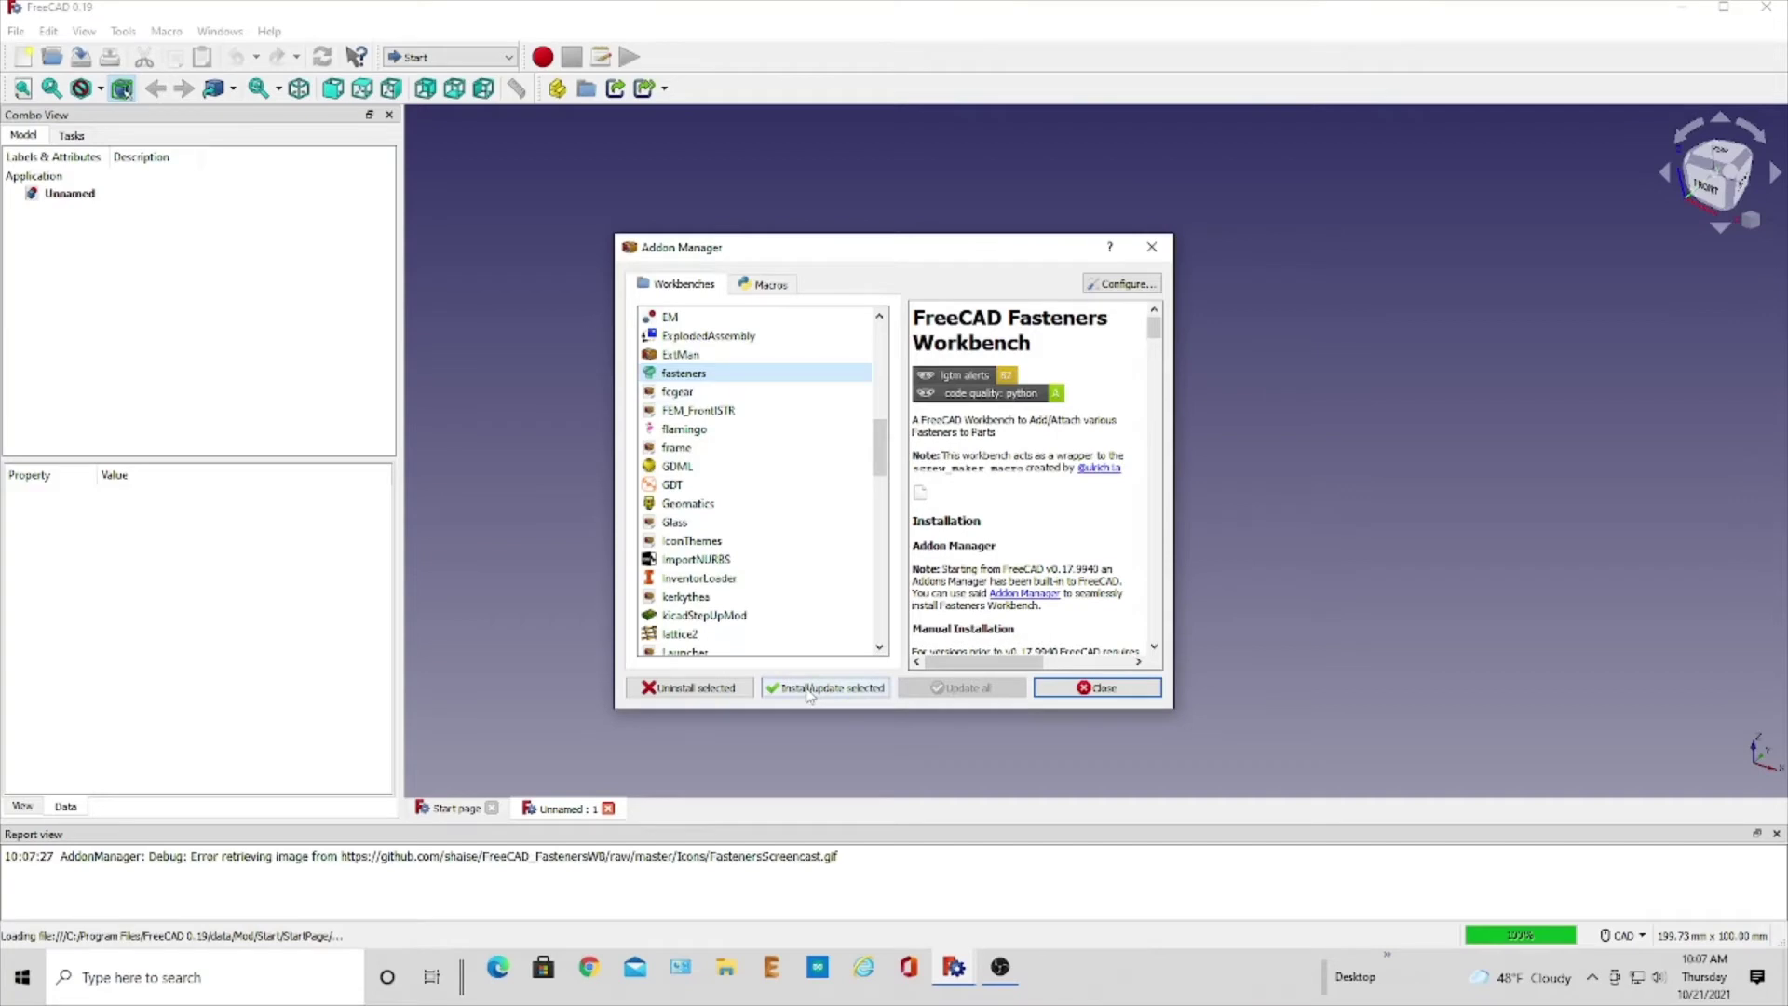
{"action": "left_click", "coordinate": [807, 691]}
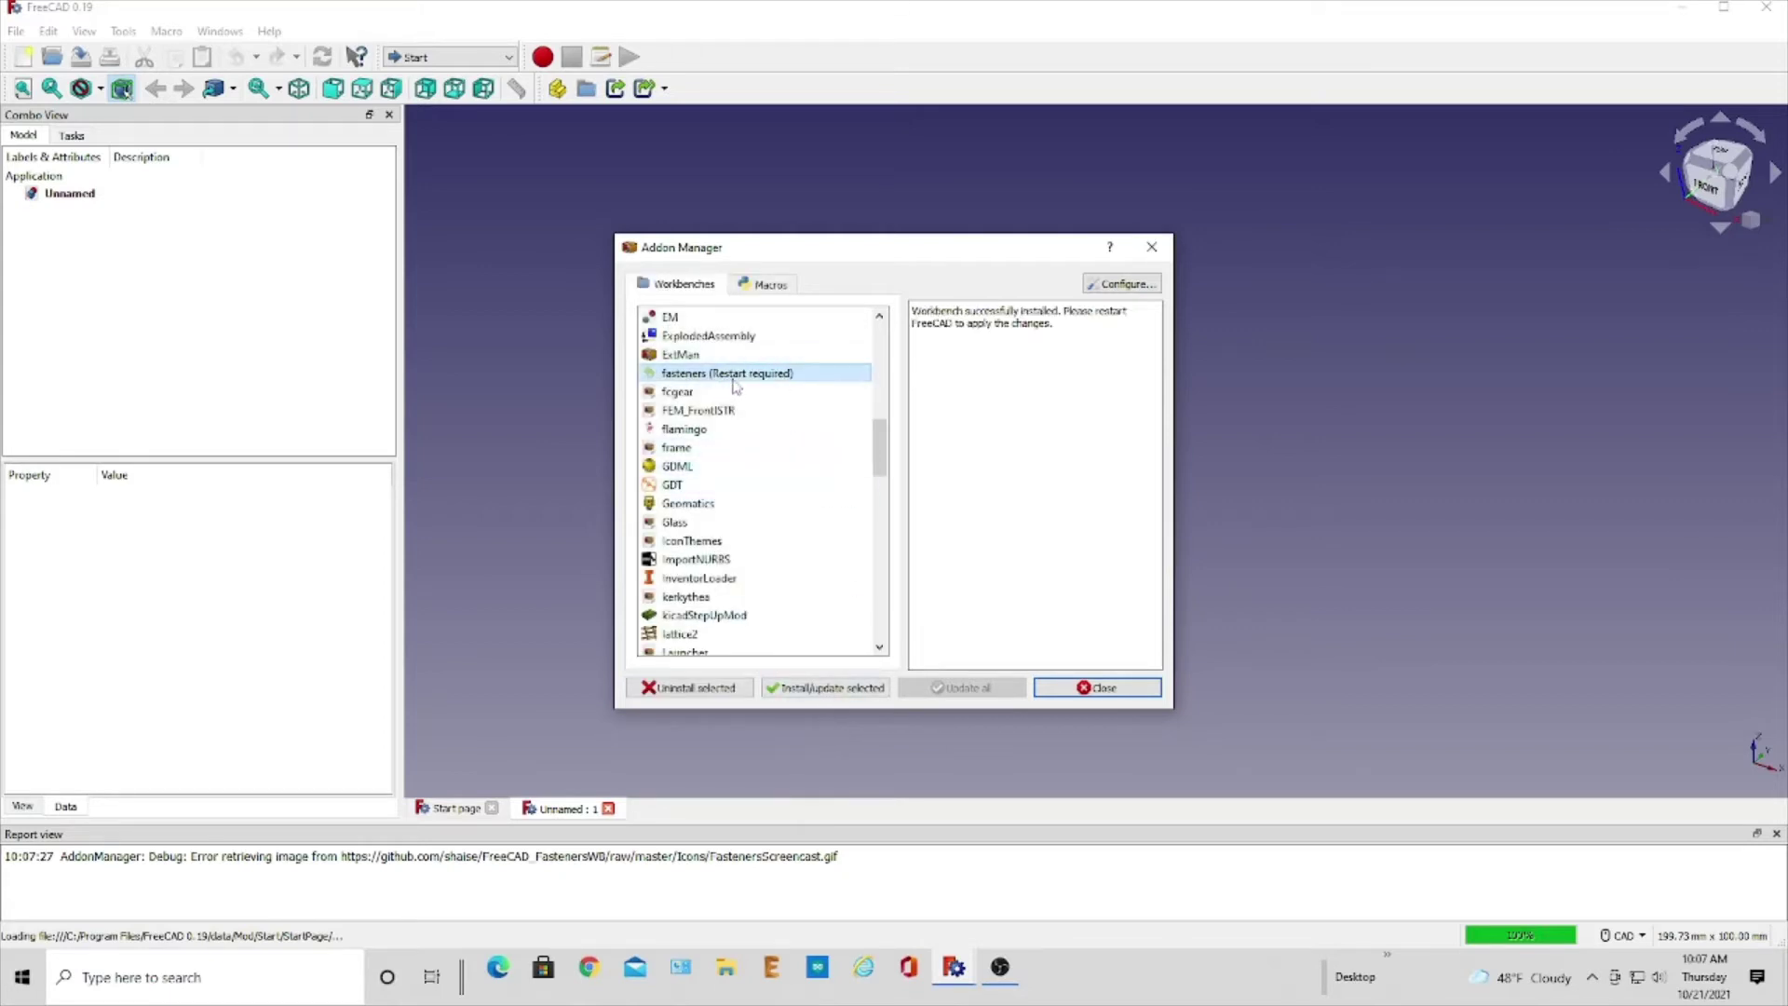
Step: Close the Addon Manager, restart FreeCAD, and switch to the Fasteners workbench
{"action": "left_click", "coordinate": [1109, 691]}
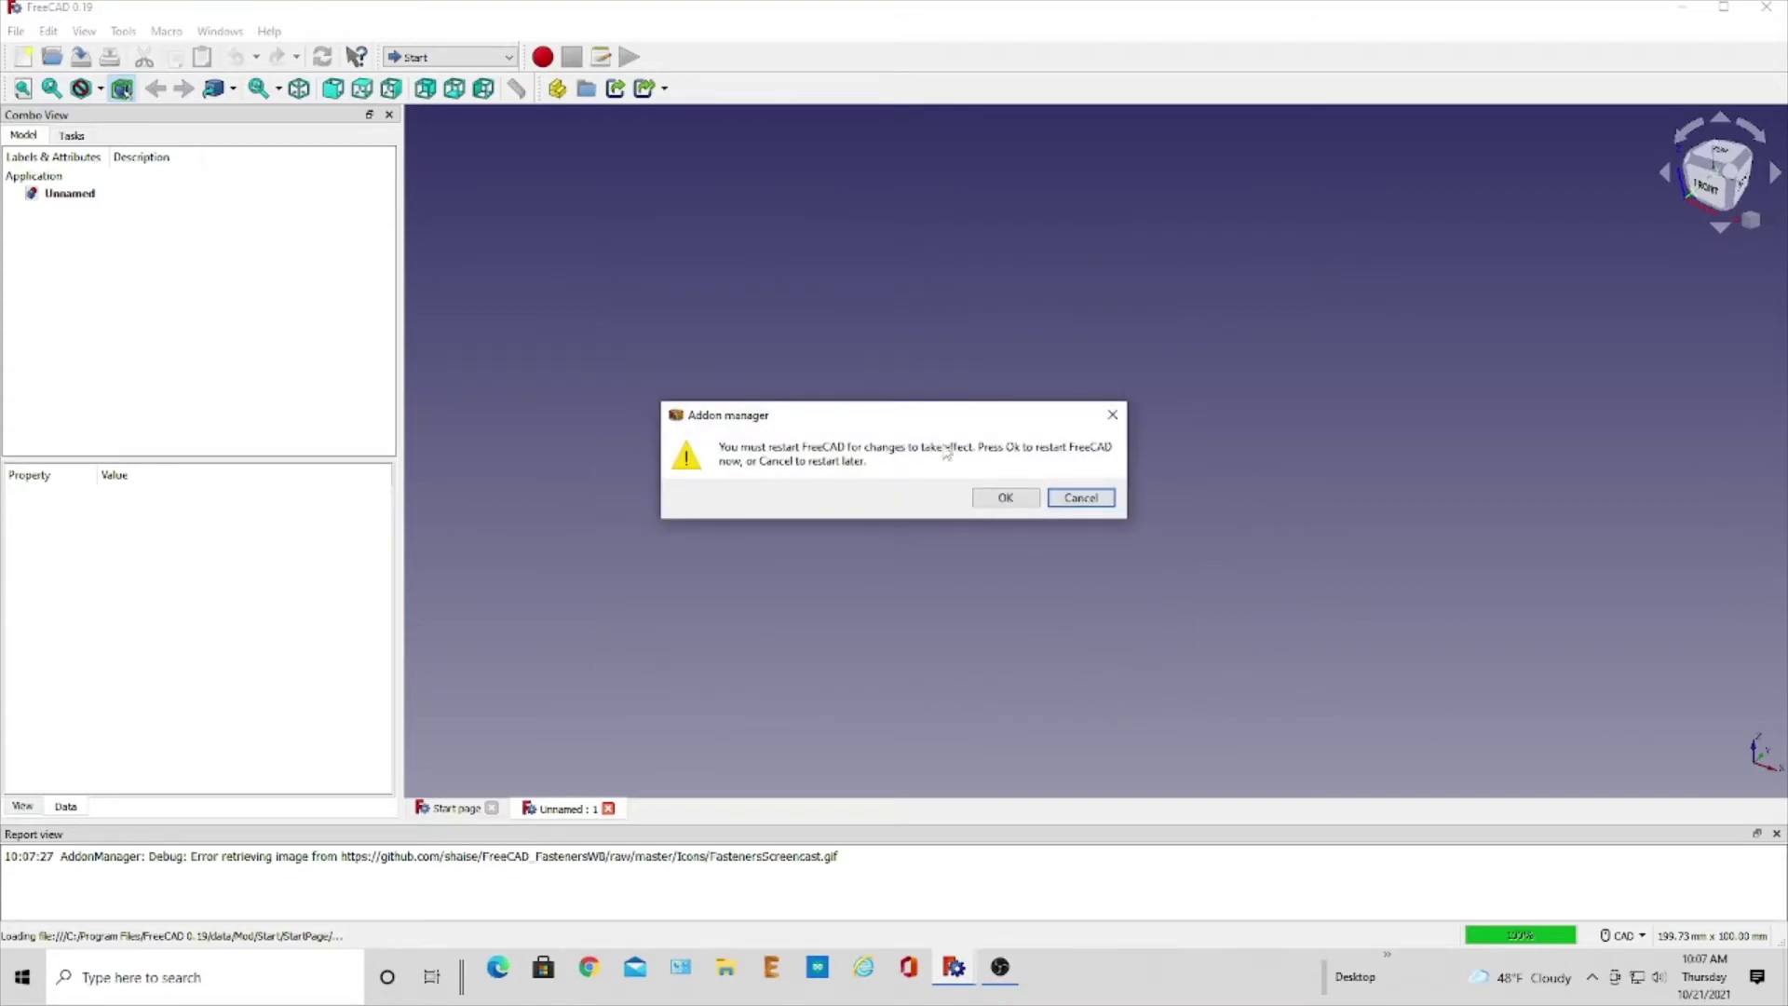
{"action": "left_click", "coordinate": [1005, 499]}
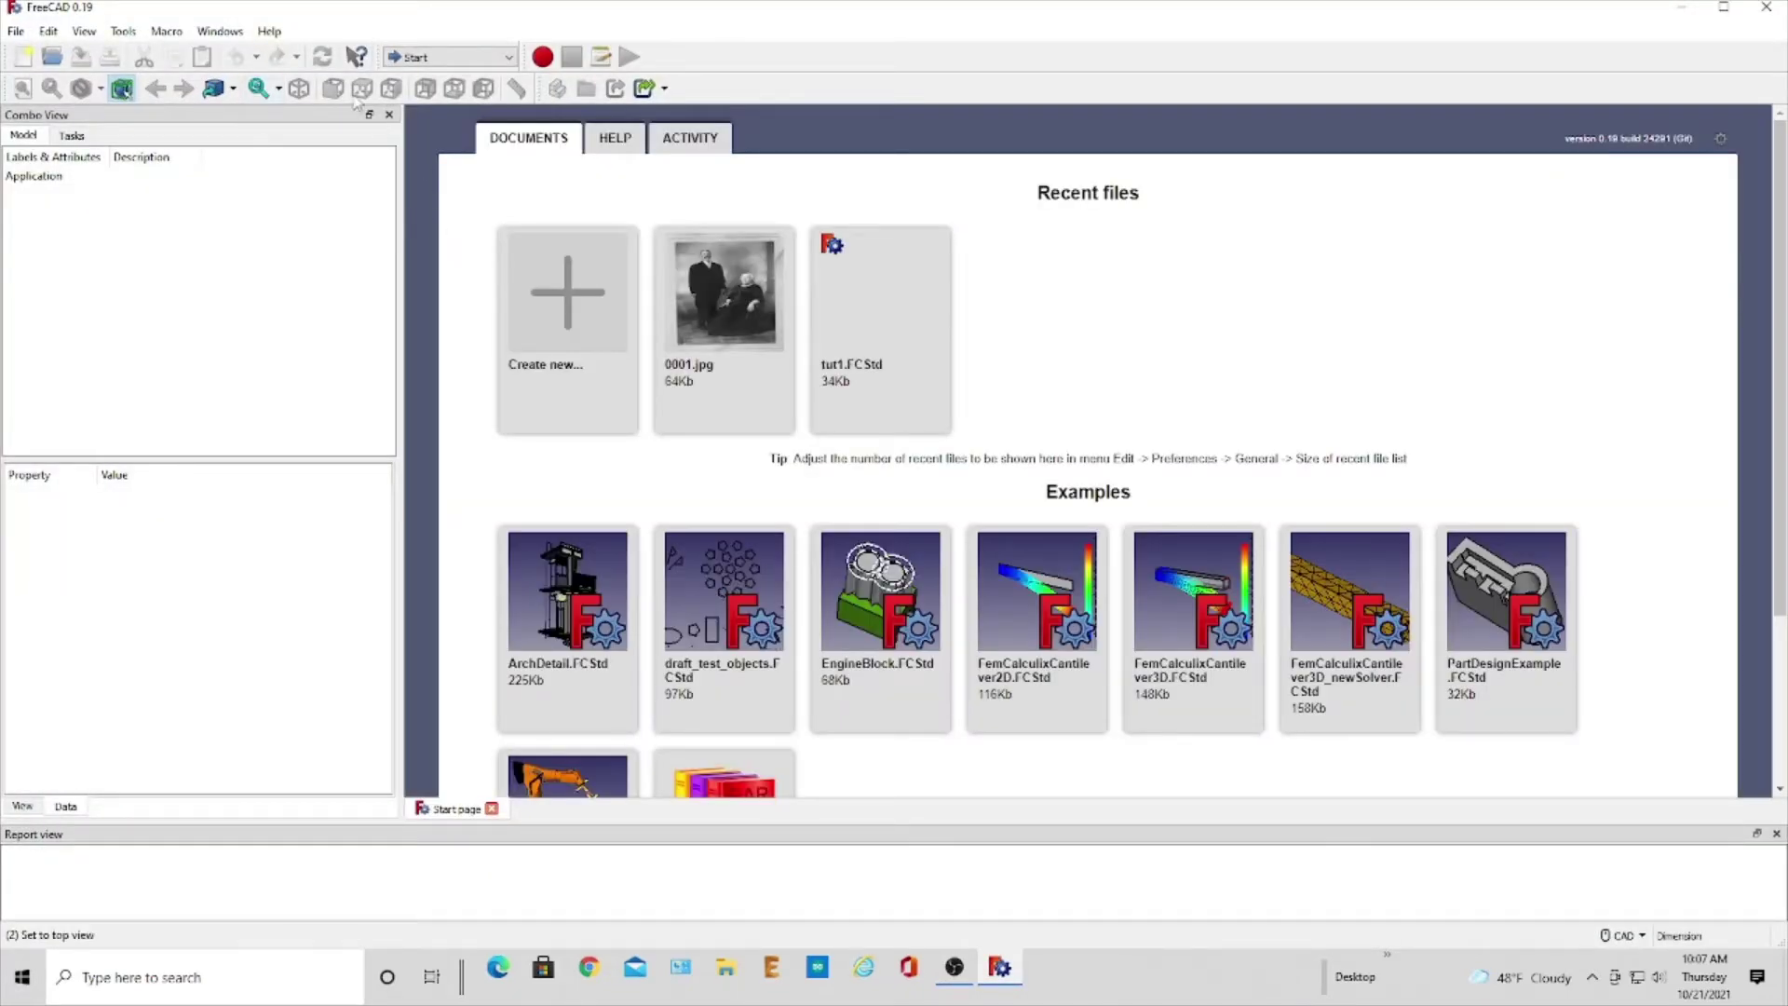
{"action": "left_click", "coordinate": [511, 58]}
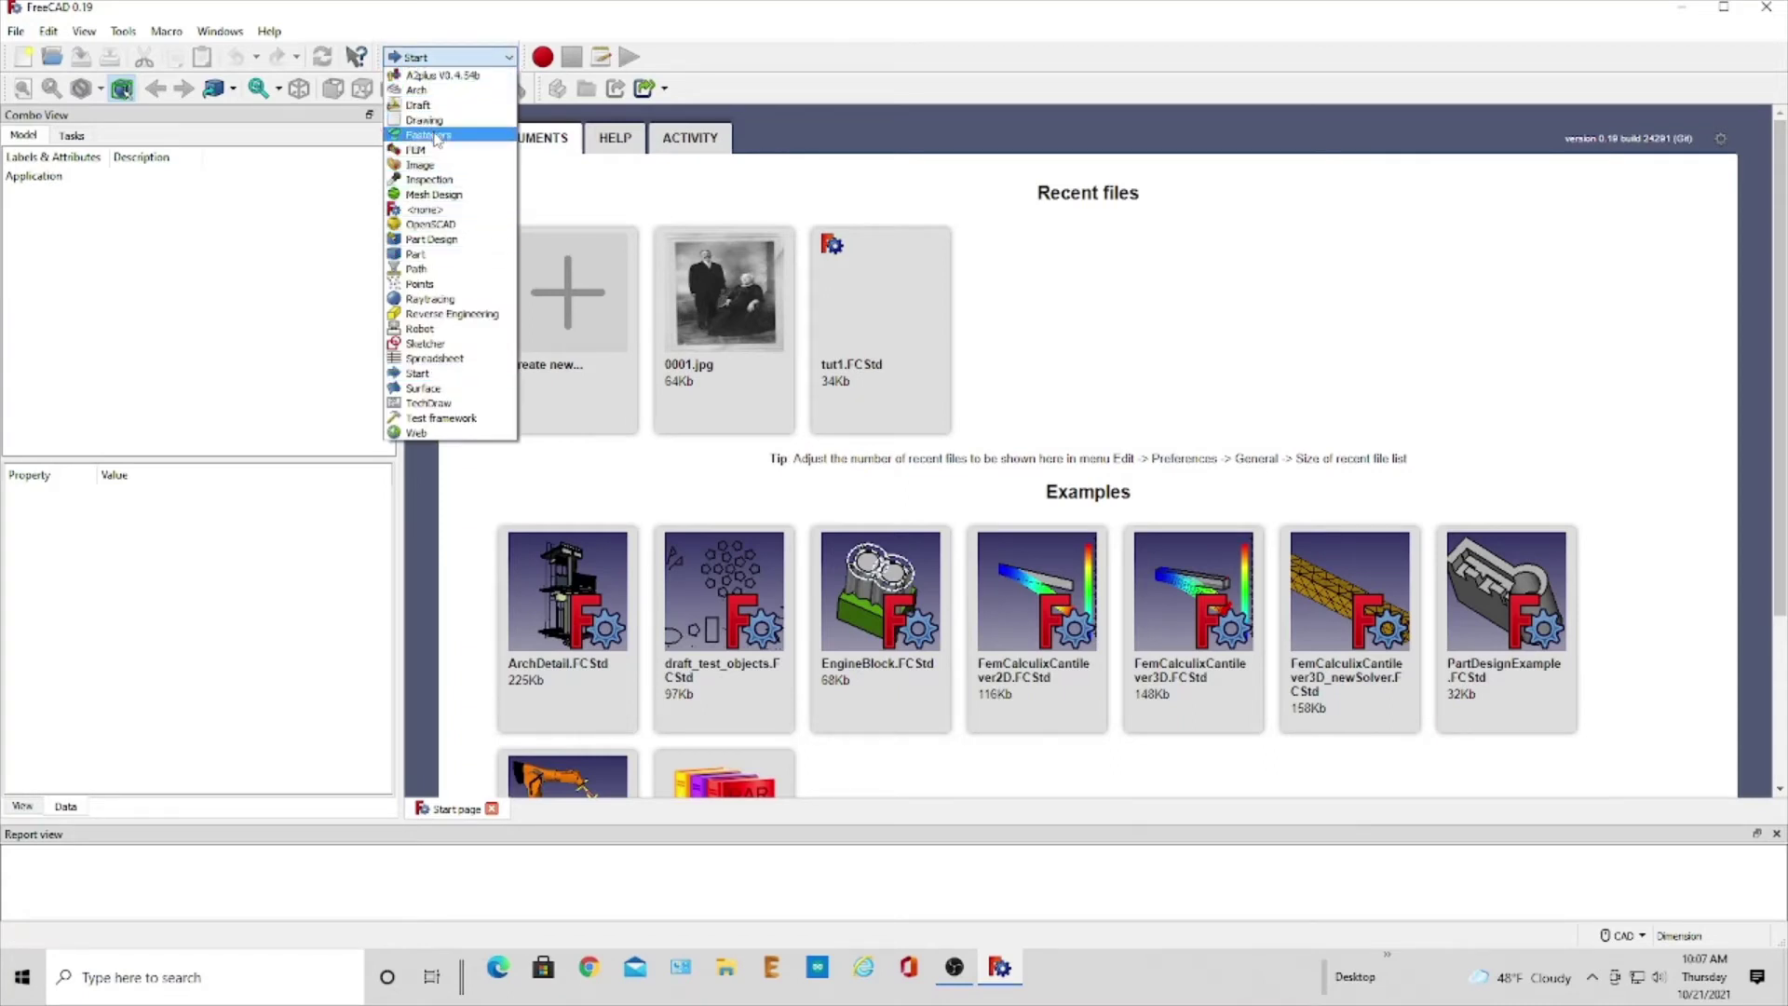
{"action": "left_click", "coordinate": [435, 136]}
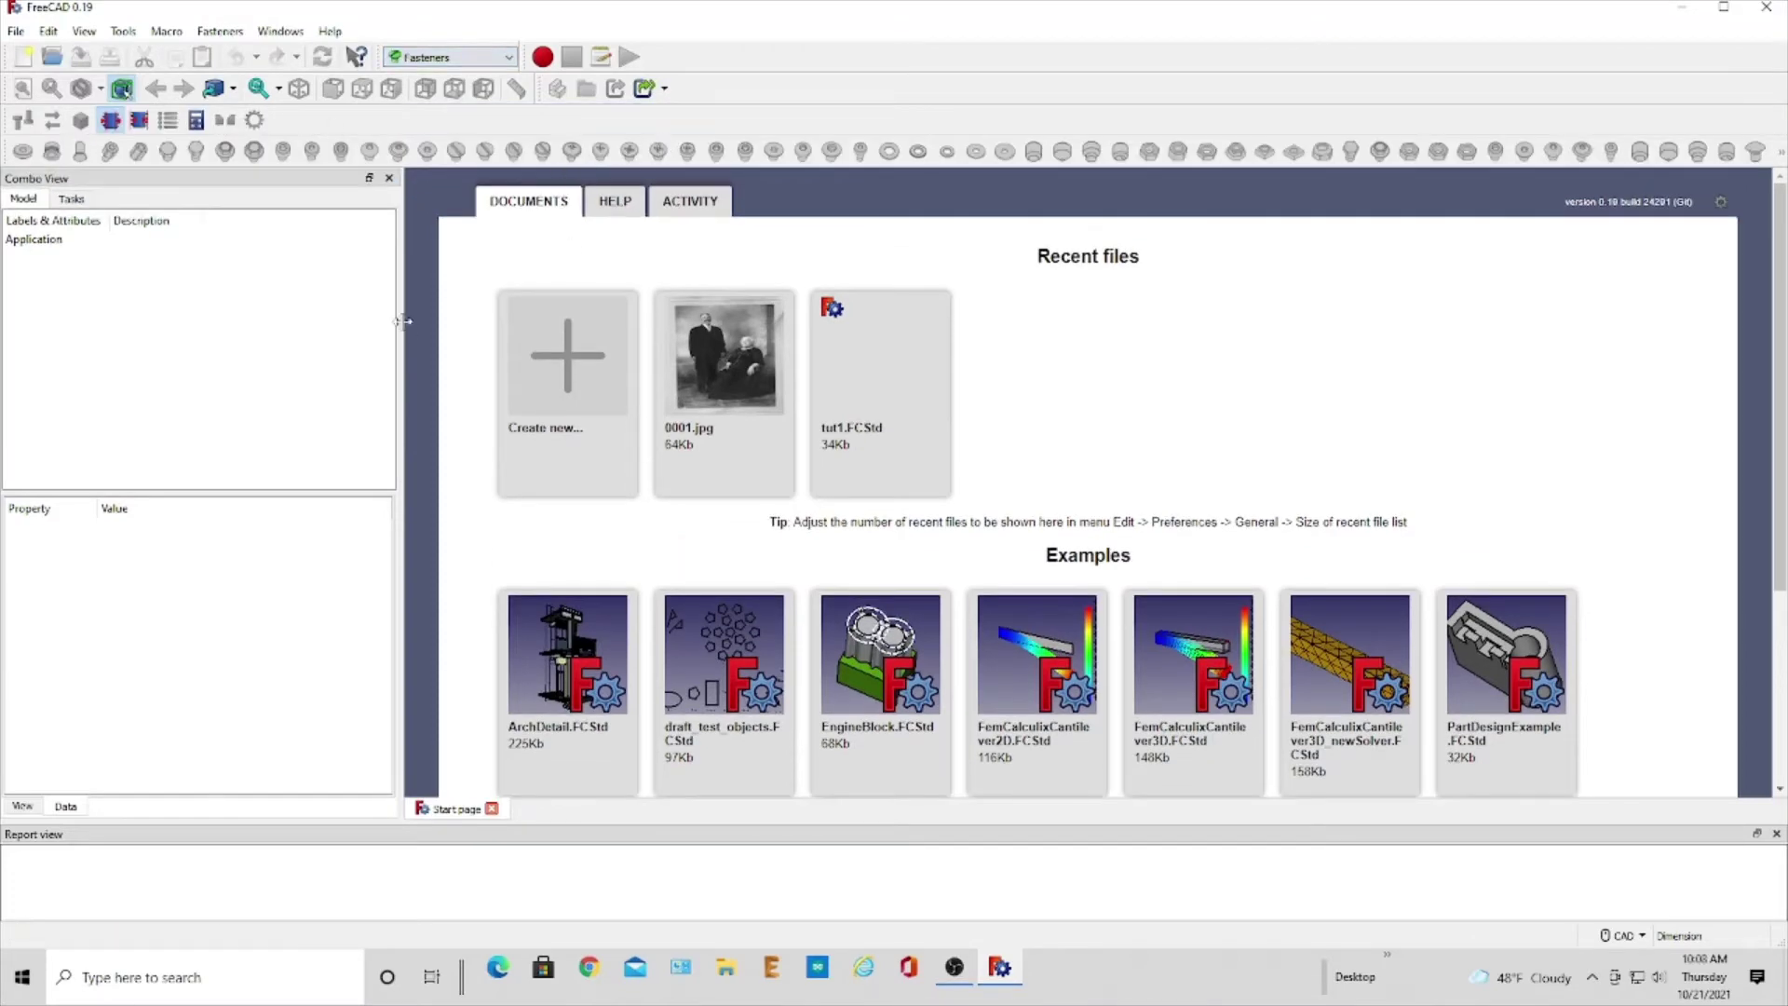
Step: Create a new empty document and try the ISO 4014 hex head bolt tool
{"action": "left_click", "coordinate": [581, 371]}
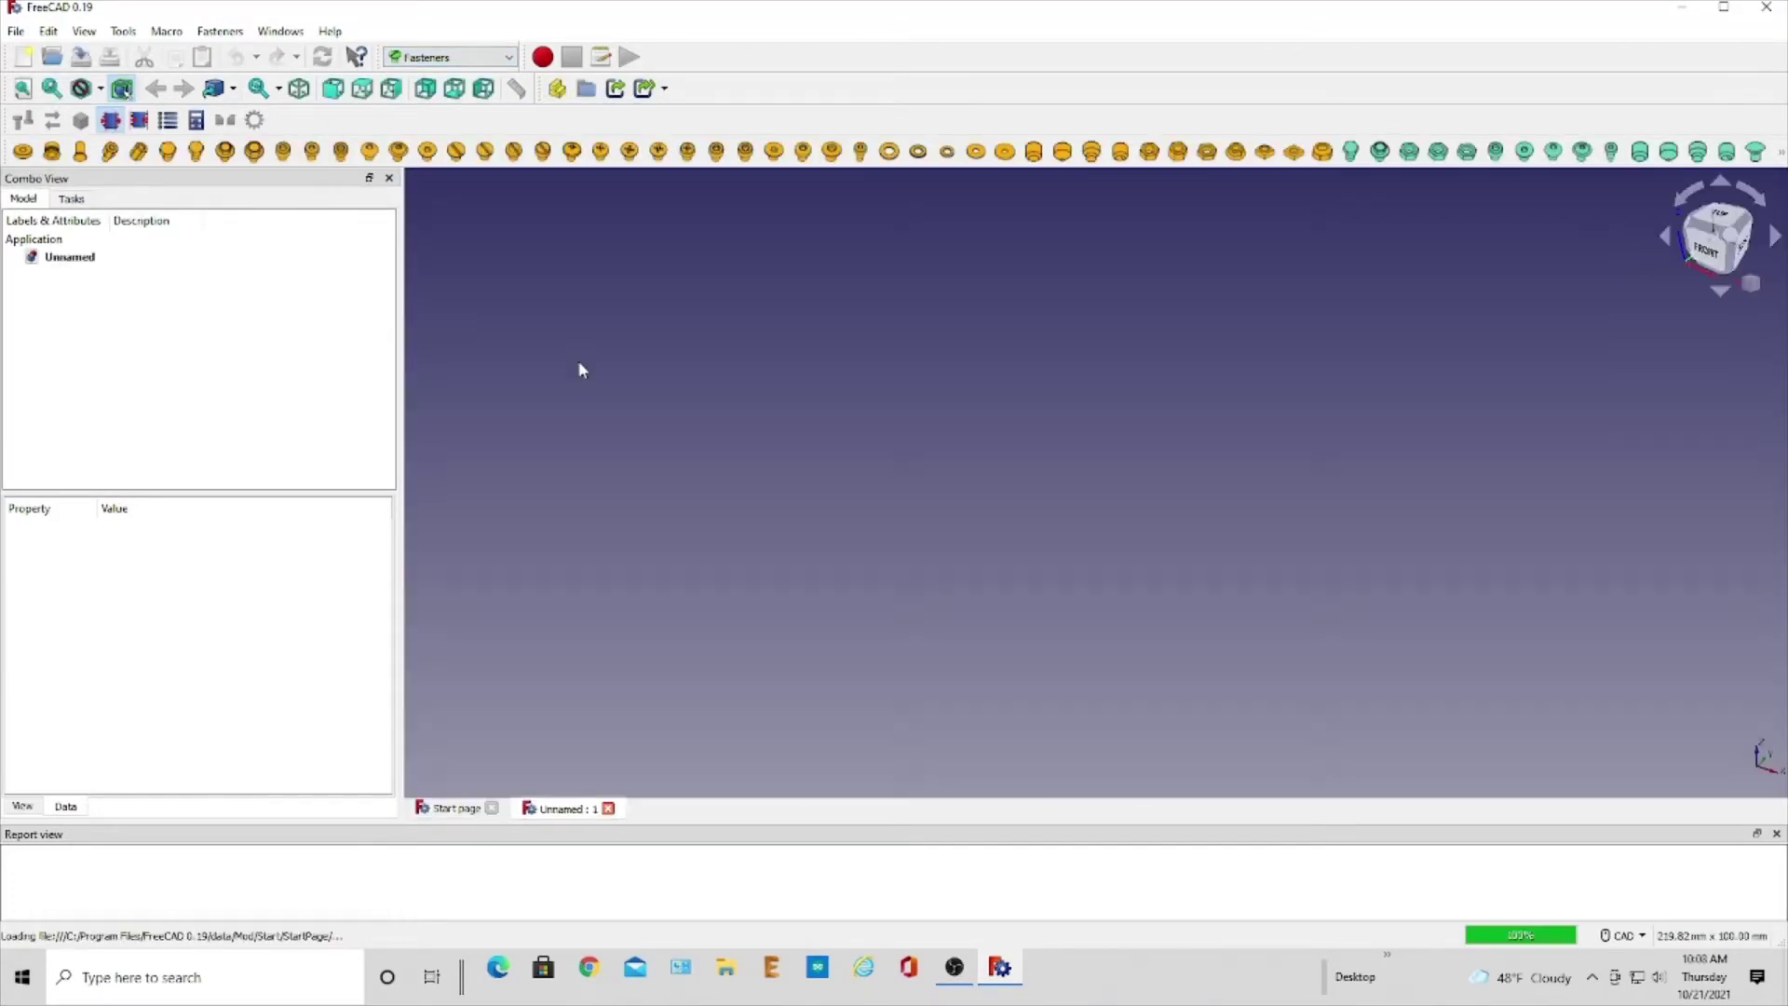
{"action": "left_click", "coordinate": [197, 152]}
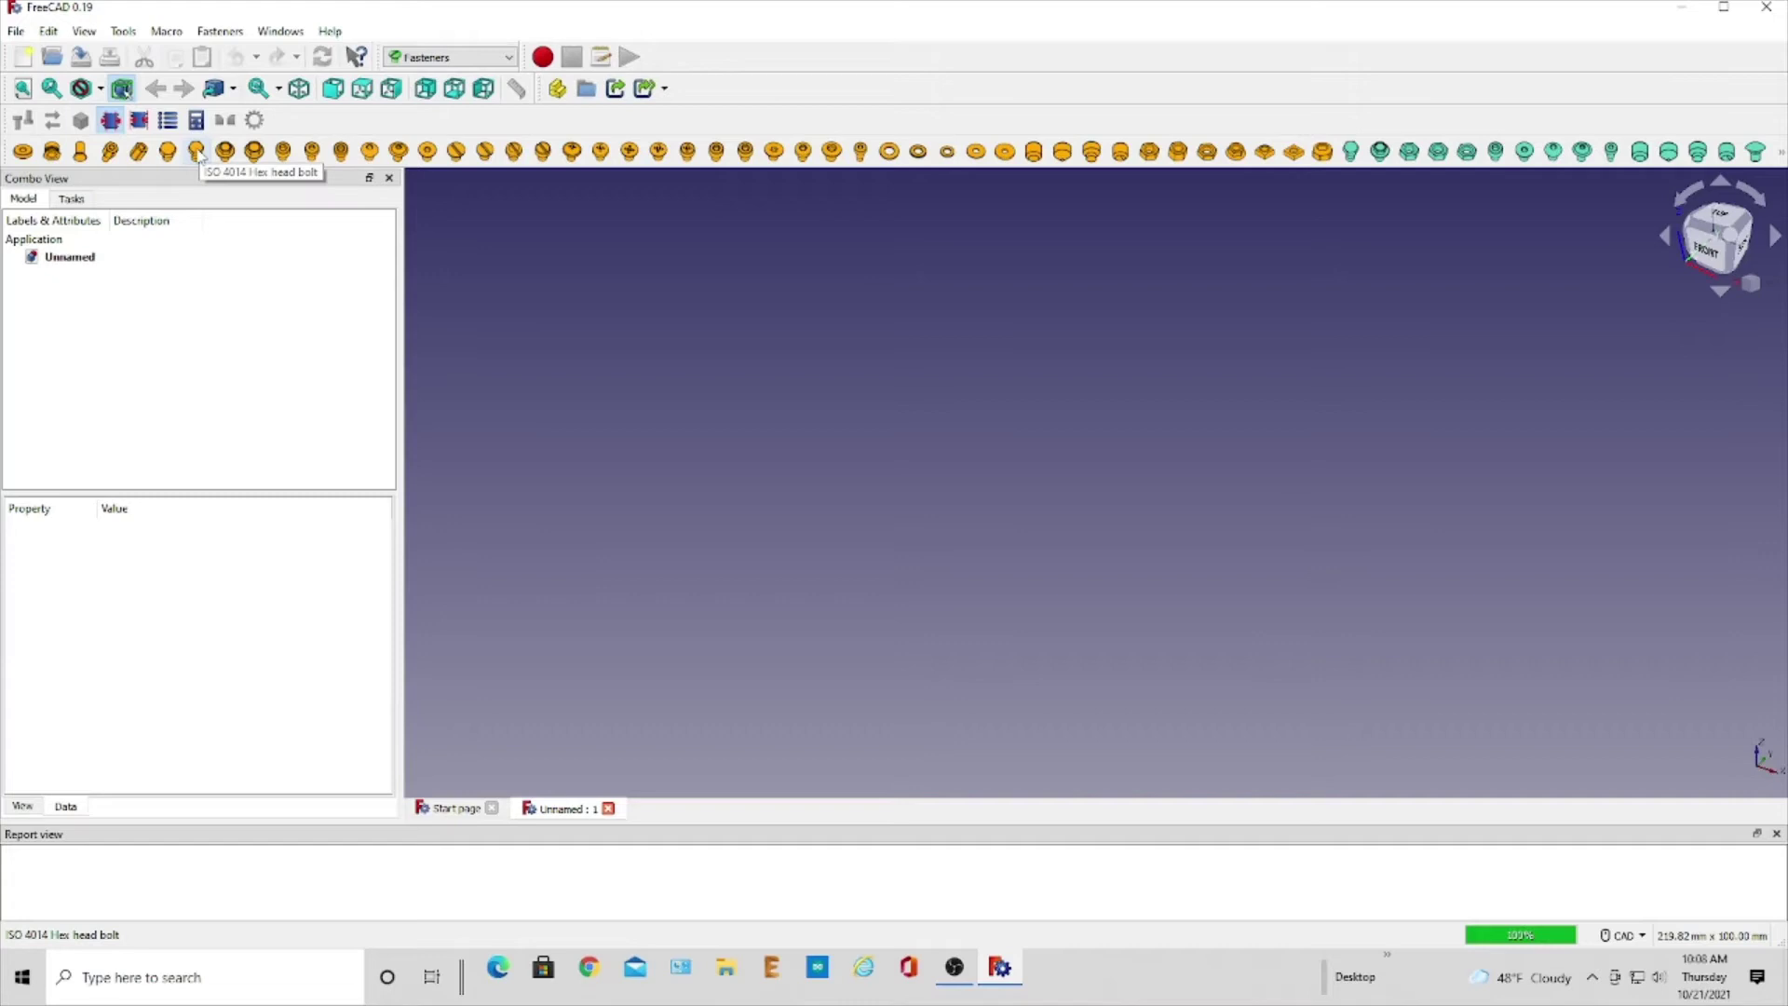
Step: Insert an ISO 4014 hex head bolt and set its diameter to M10
{"action": "left_click", "coordinate": [197, 151]}
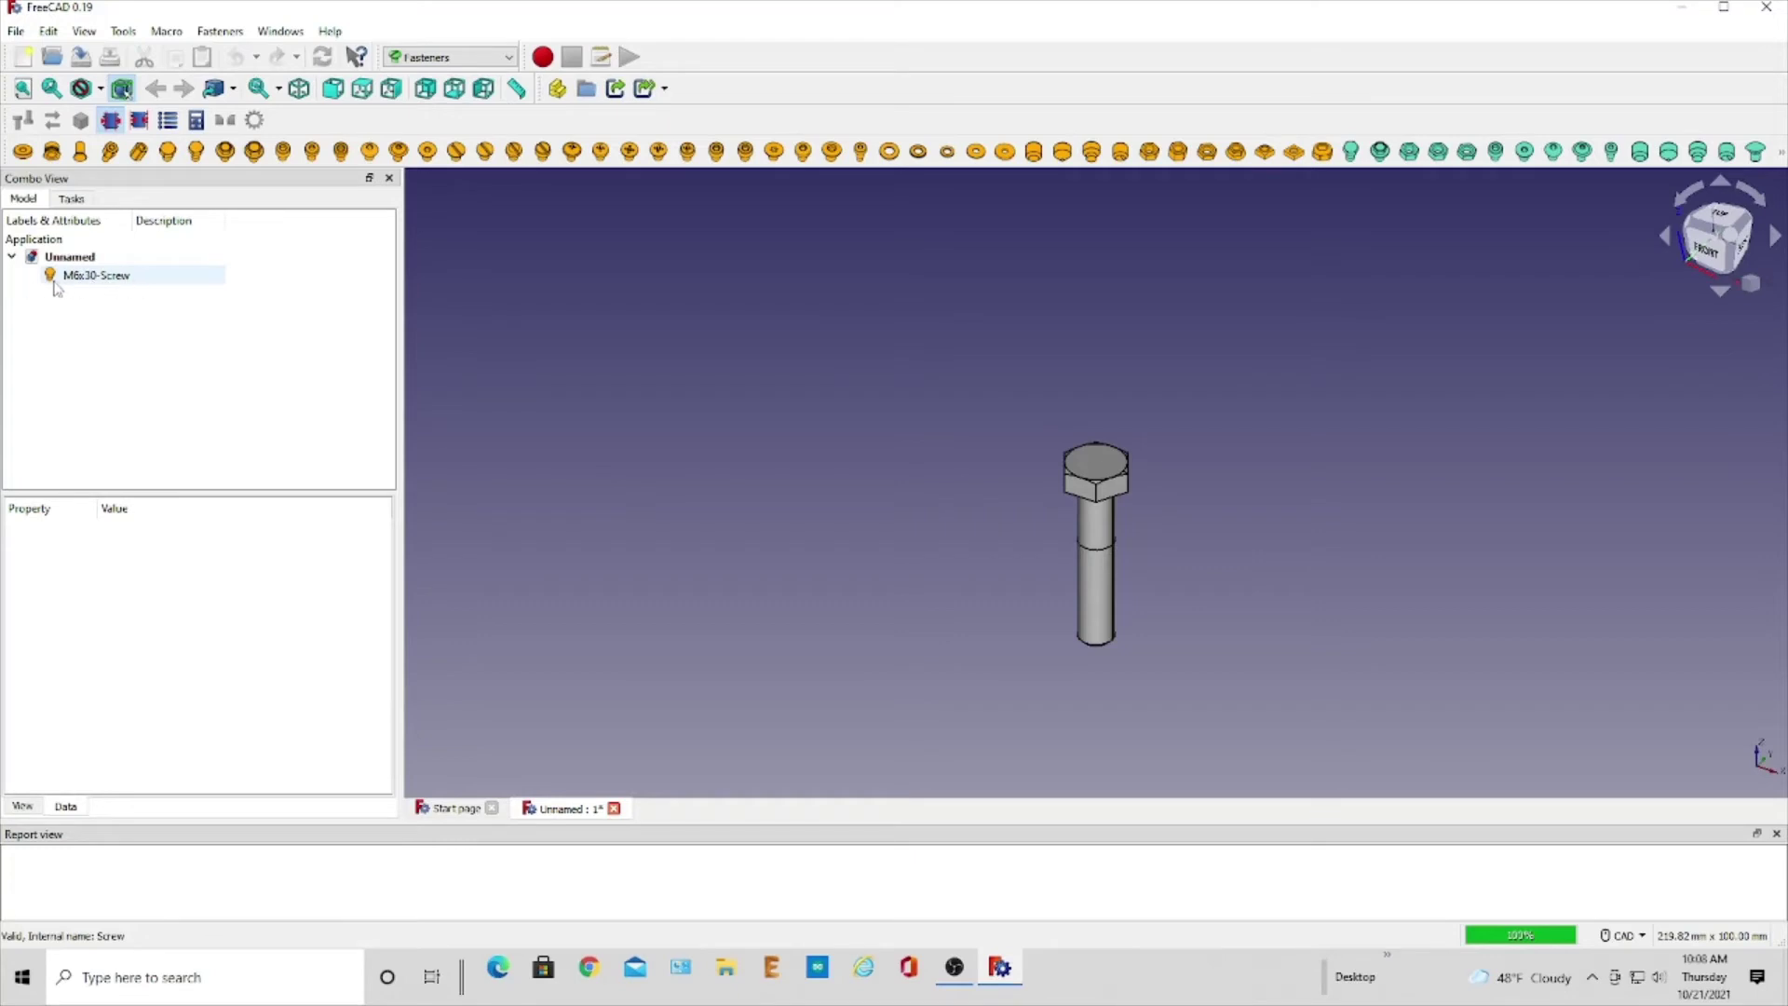
{"action": "left_click", "coordinate": [98, 276]}
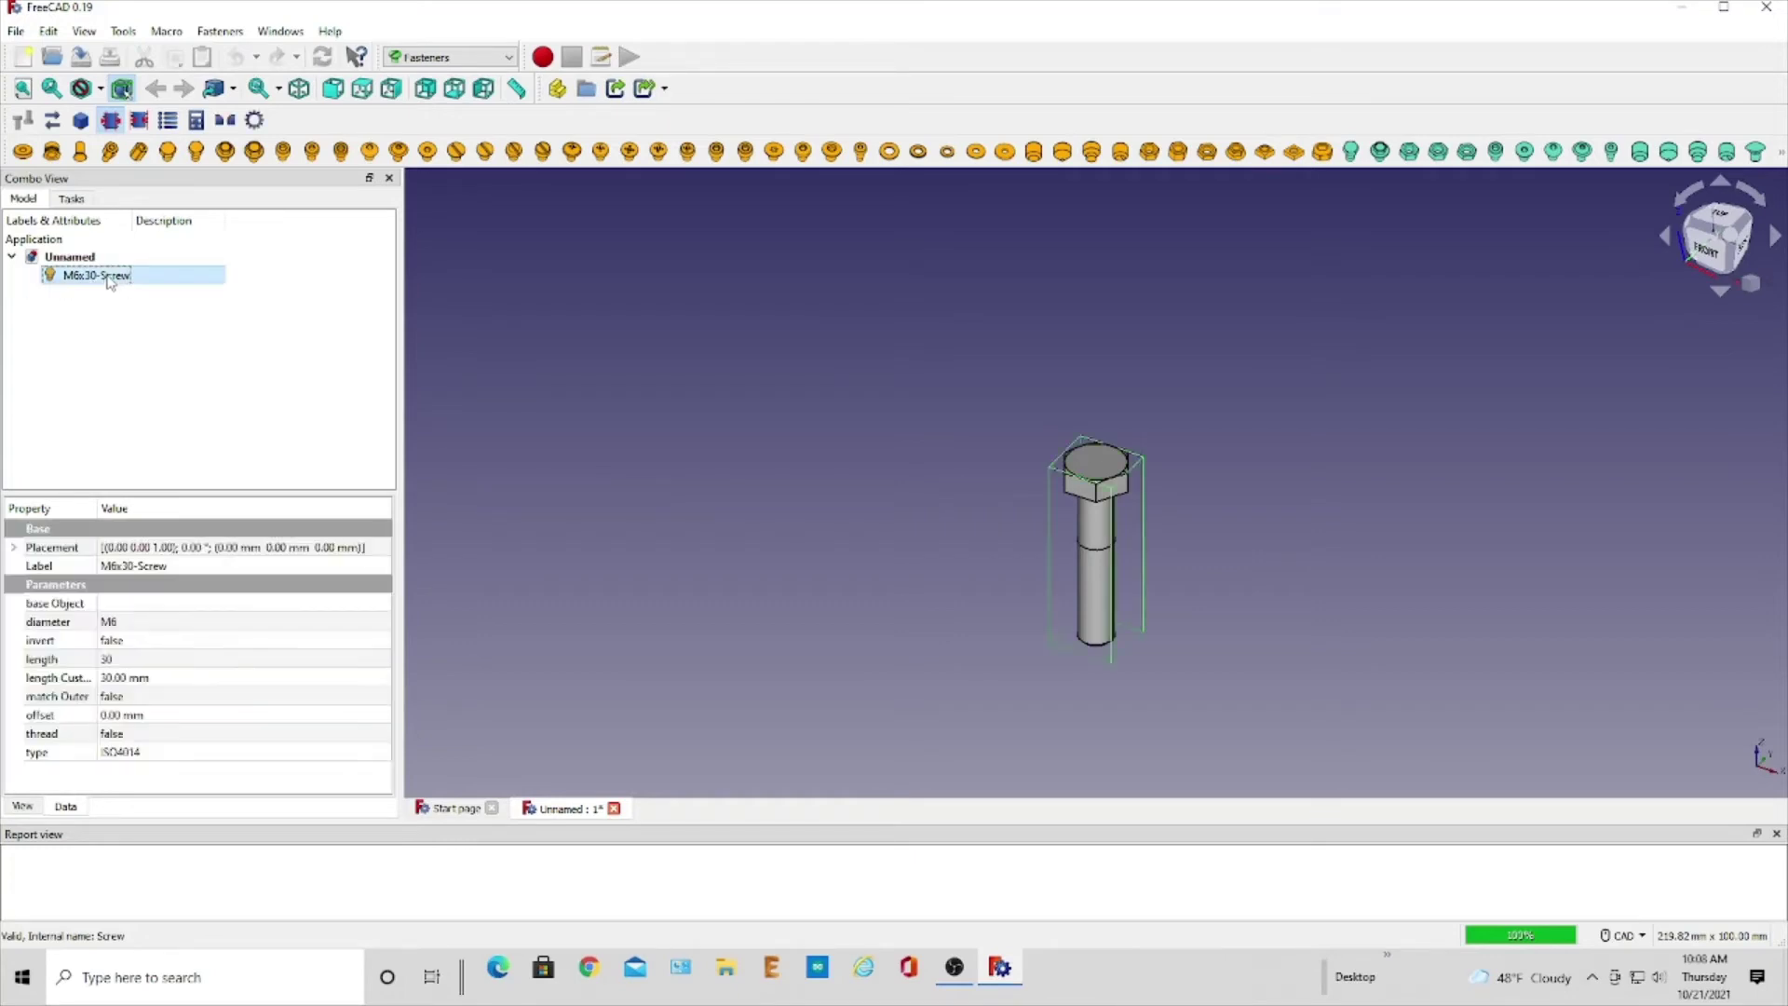
{"action": "left_click", "coordinate": [146, 623]}
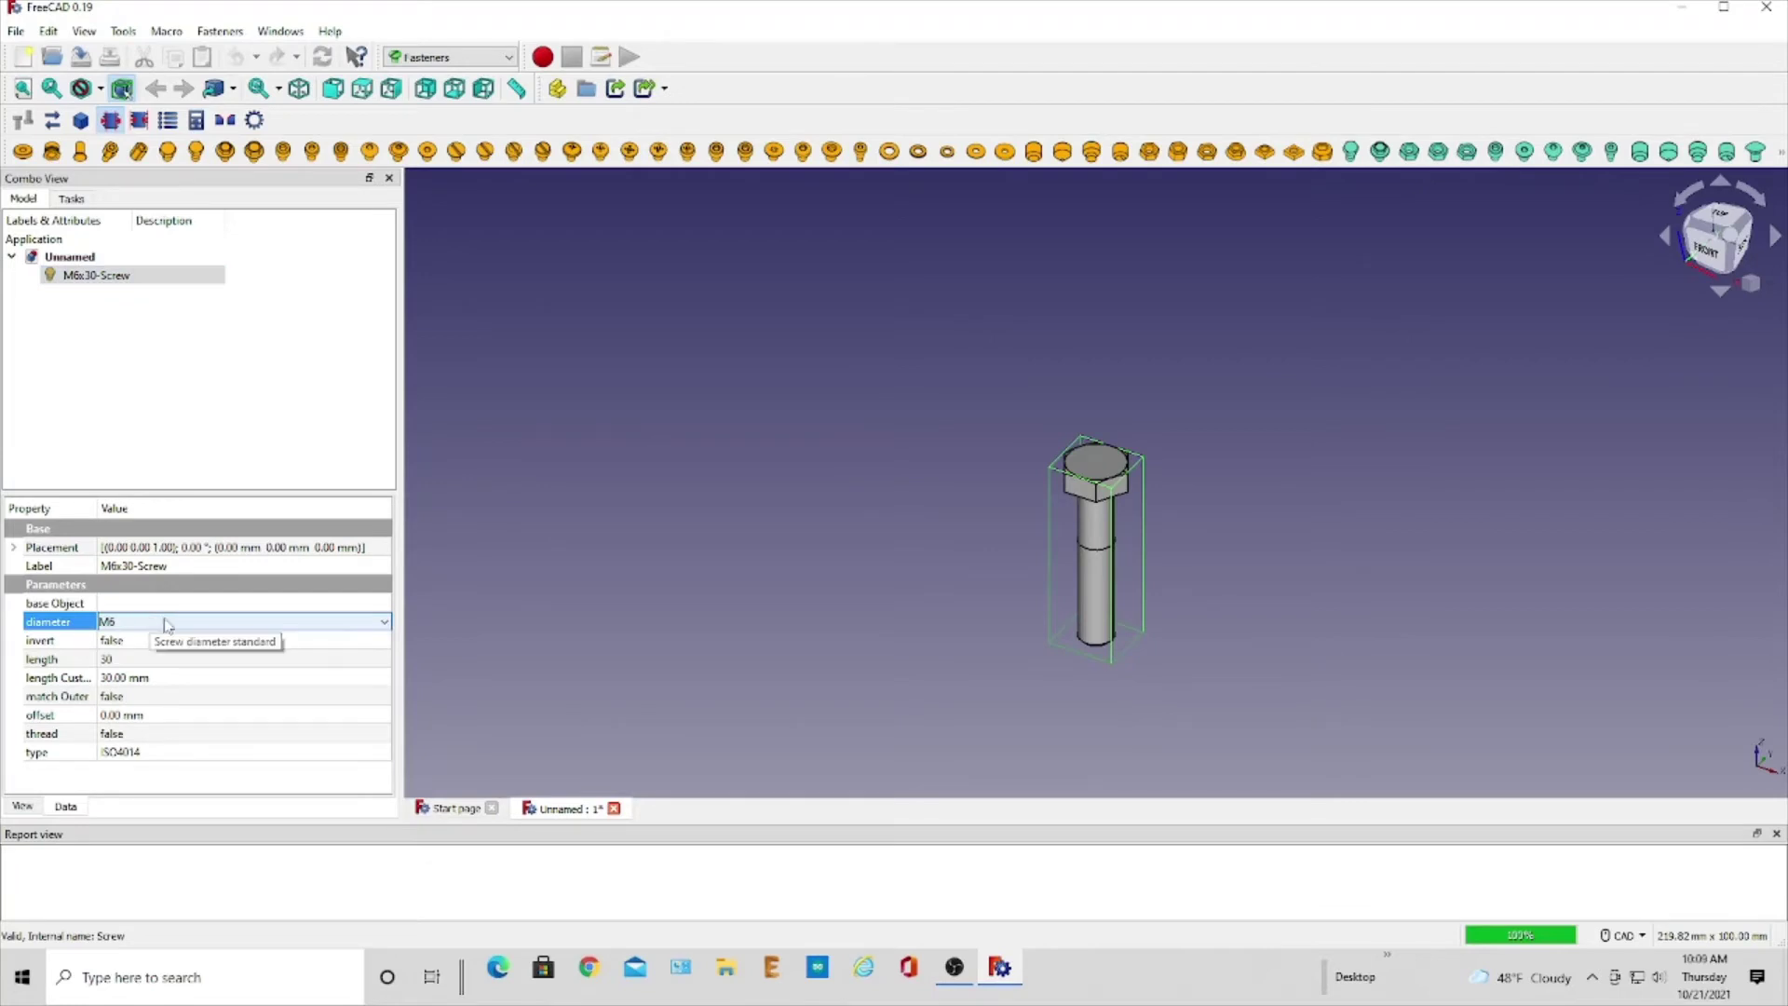
{"action": "left_click", "coordinate": [385, 622]}
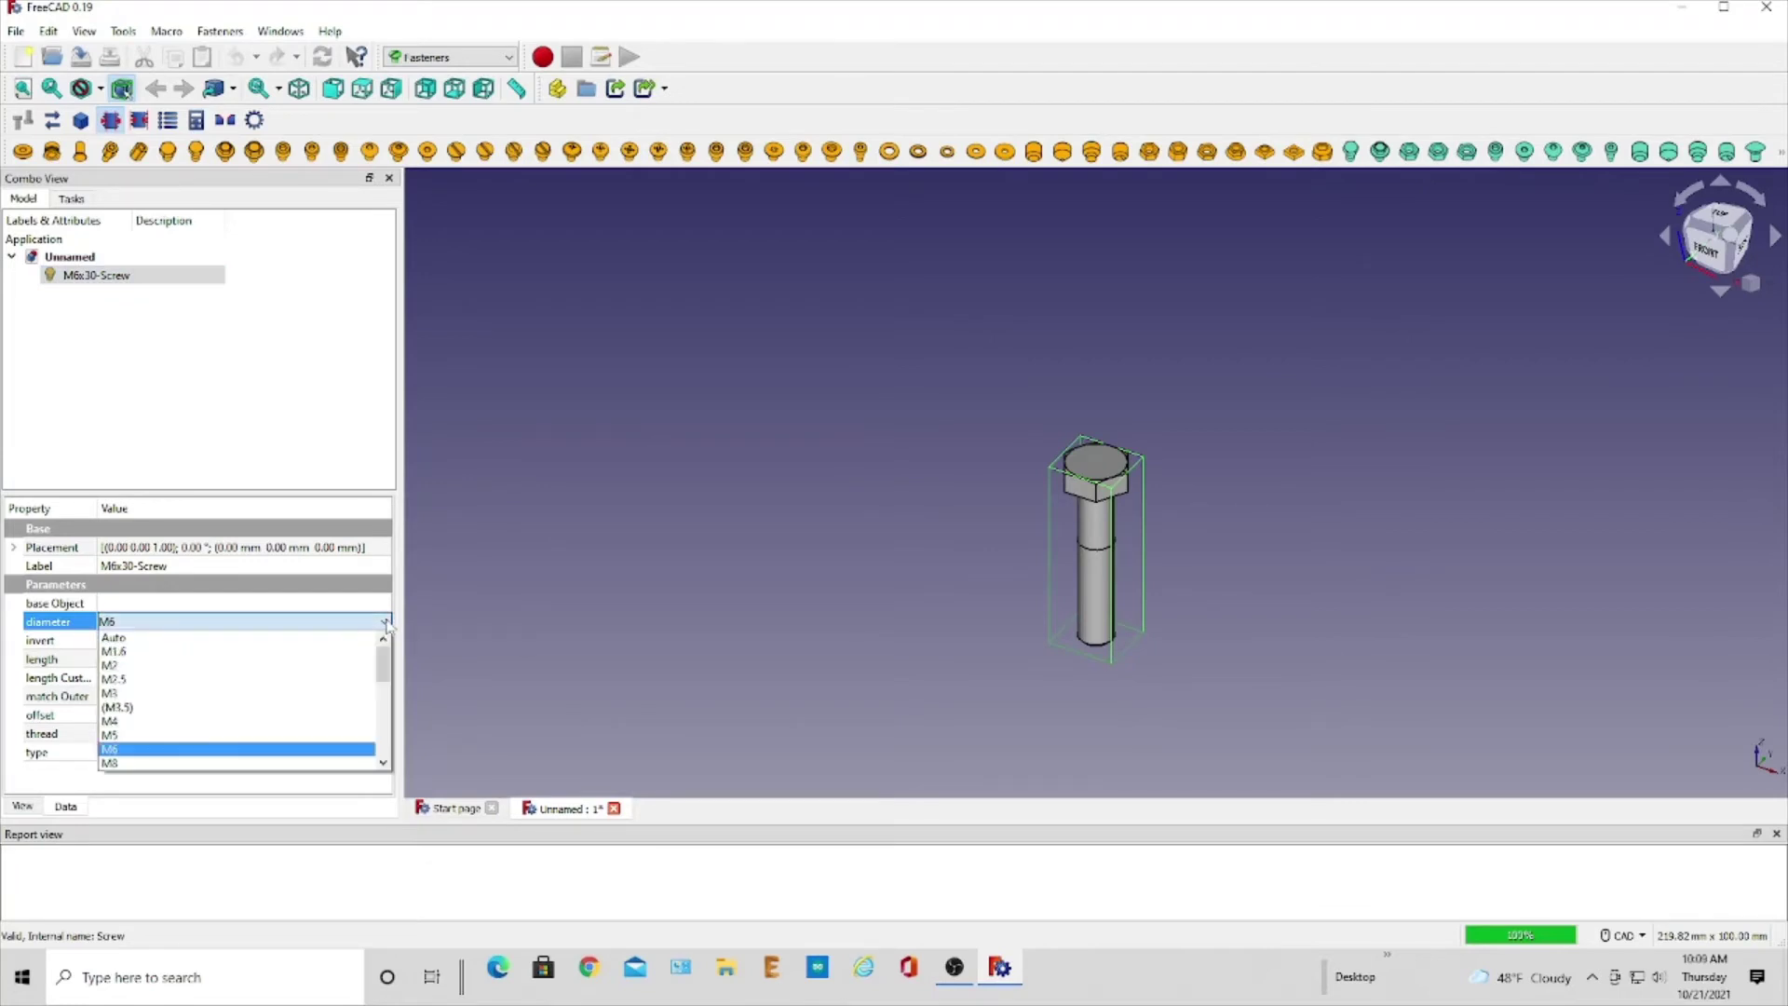
{"action": "scroll", "coordinate": [335, 680], "scroll_direction": "down", "scroll_amount": 3}
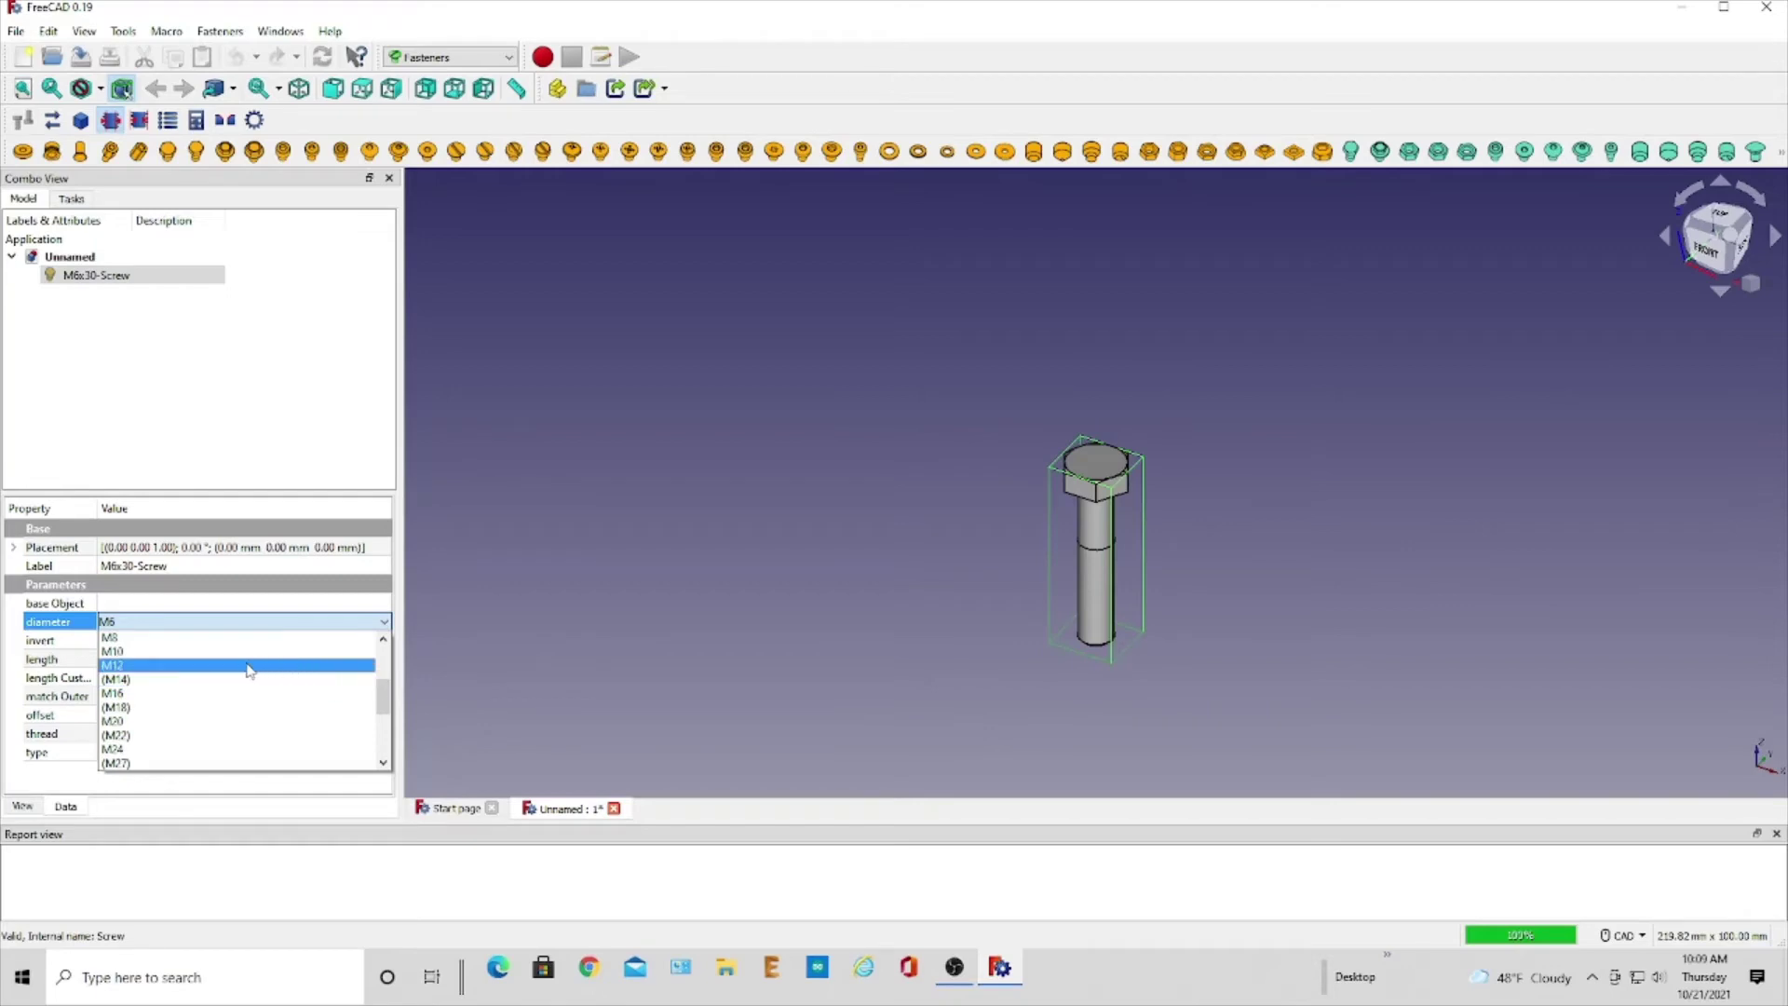
{"action": "left_click", "coordinate": [170, 660]}
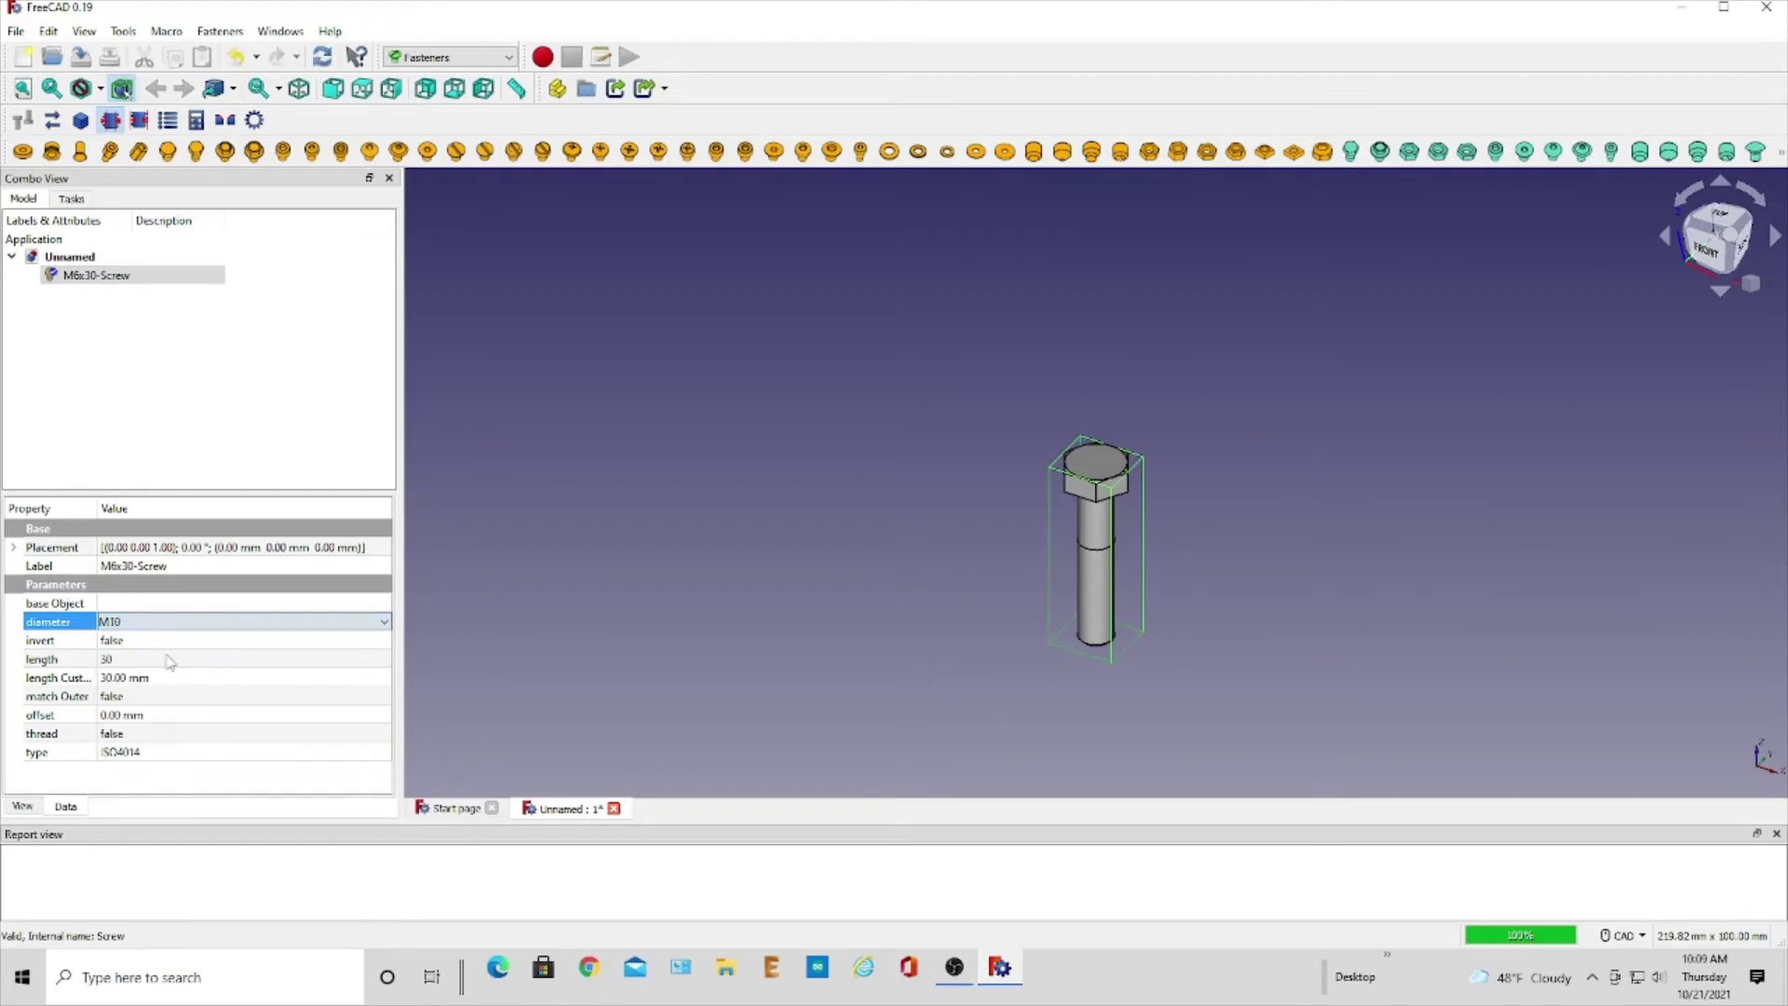
Step: Set the bolt length to 35 and switch its thread property to true
{"action": "double_click", "coordinate": [138, 566]}
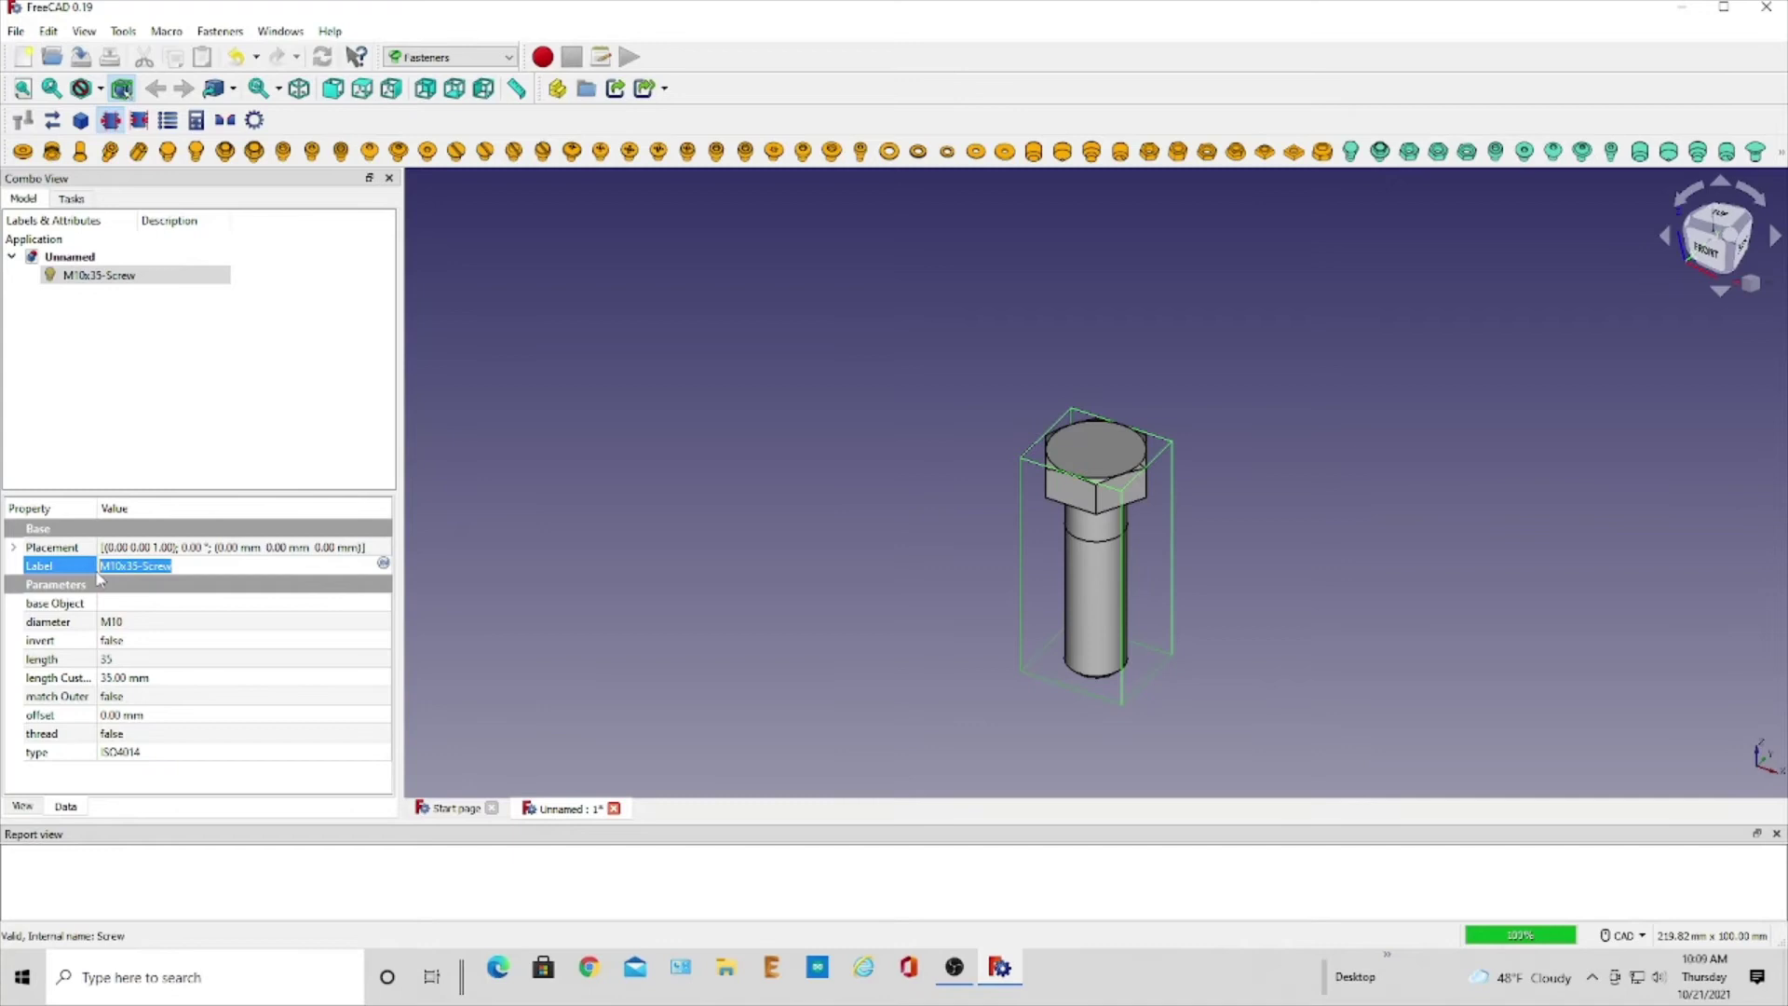
{"action": "left_click", "coordinate": [158, 665]}
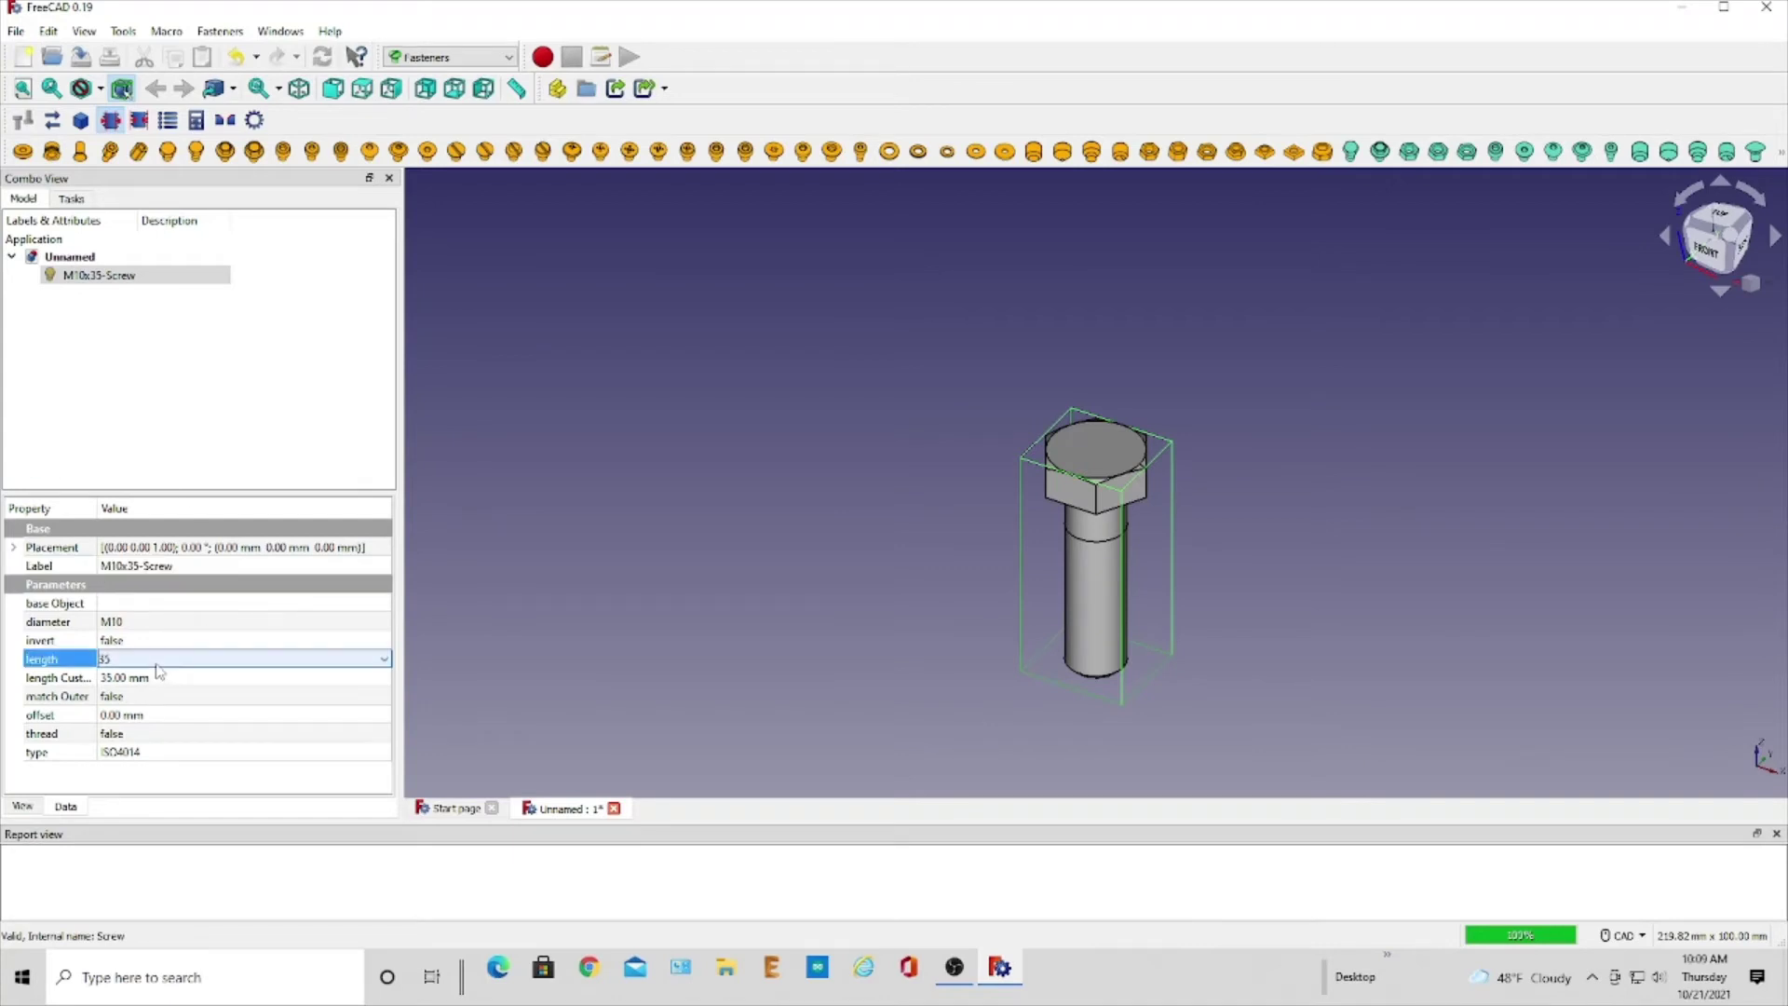
{"action": "left_click", "coordinate": [170, 737]}
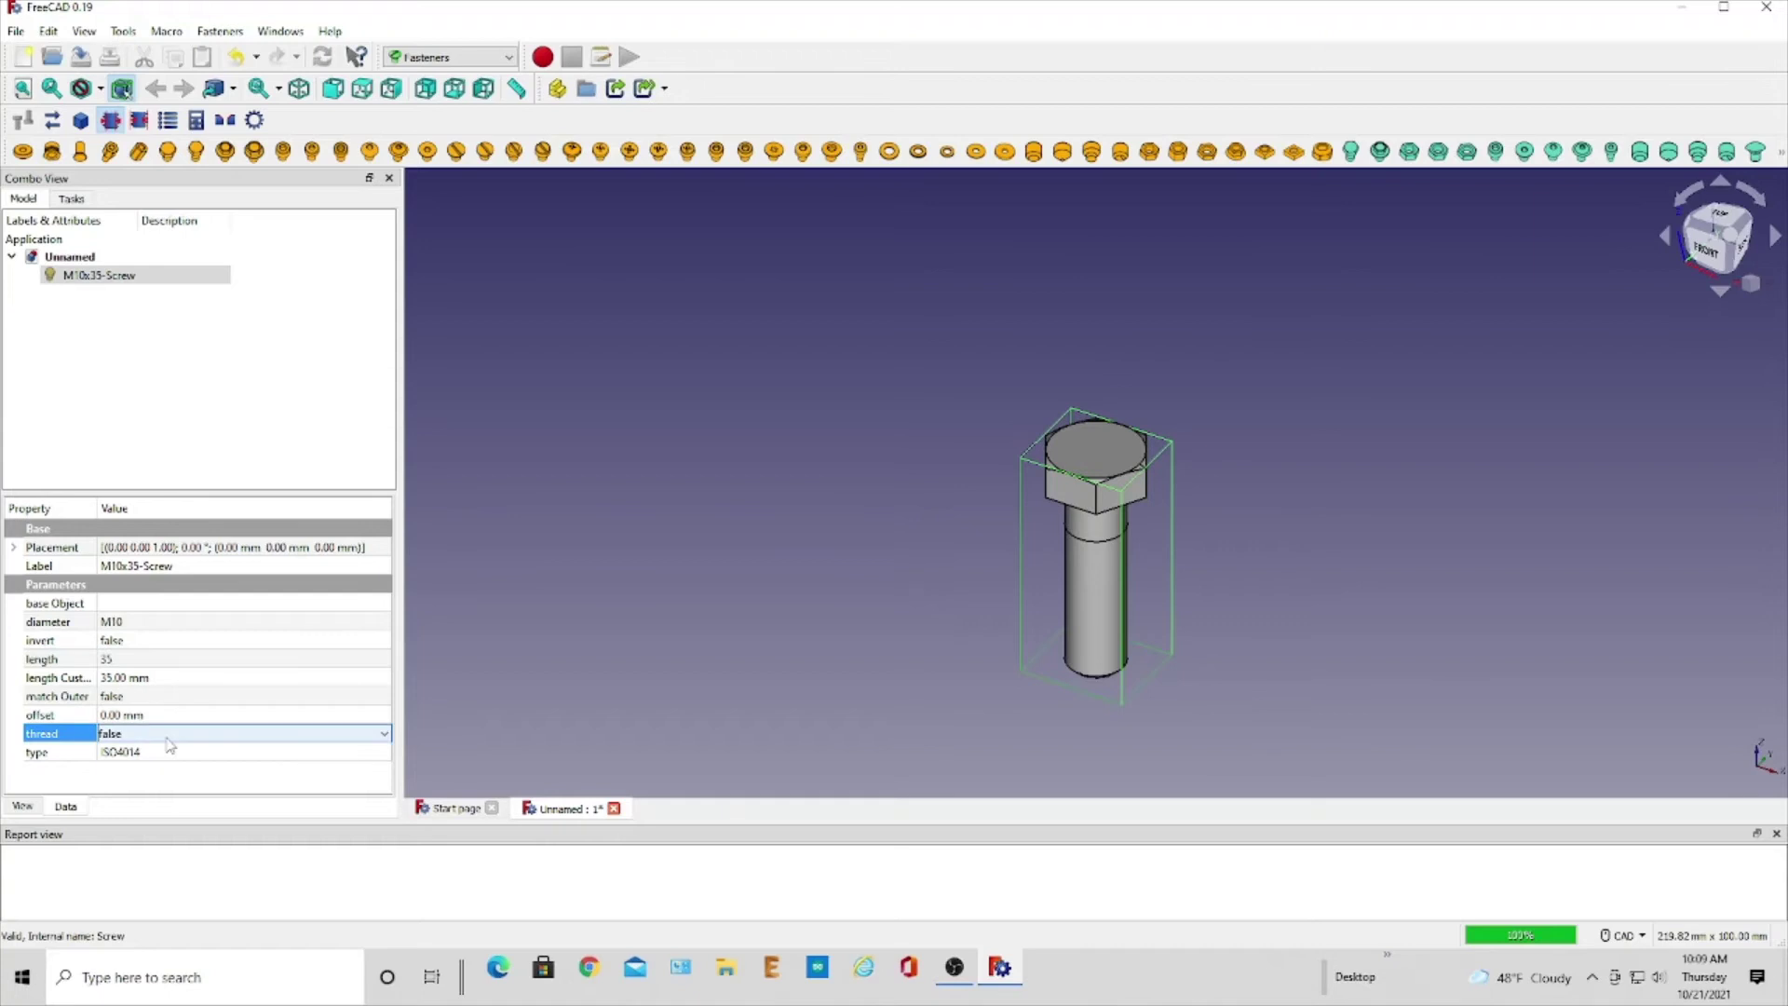
{"action": "left_click", "coordinate": [383, 734]}
{"action": "left_click", "coordinate": [238, 765]}
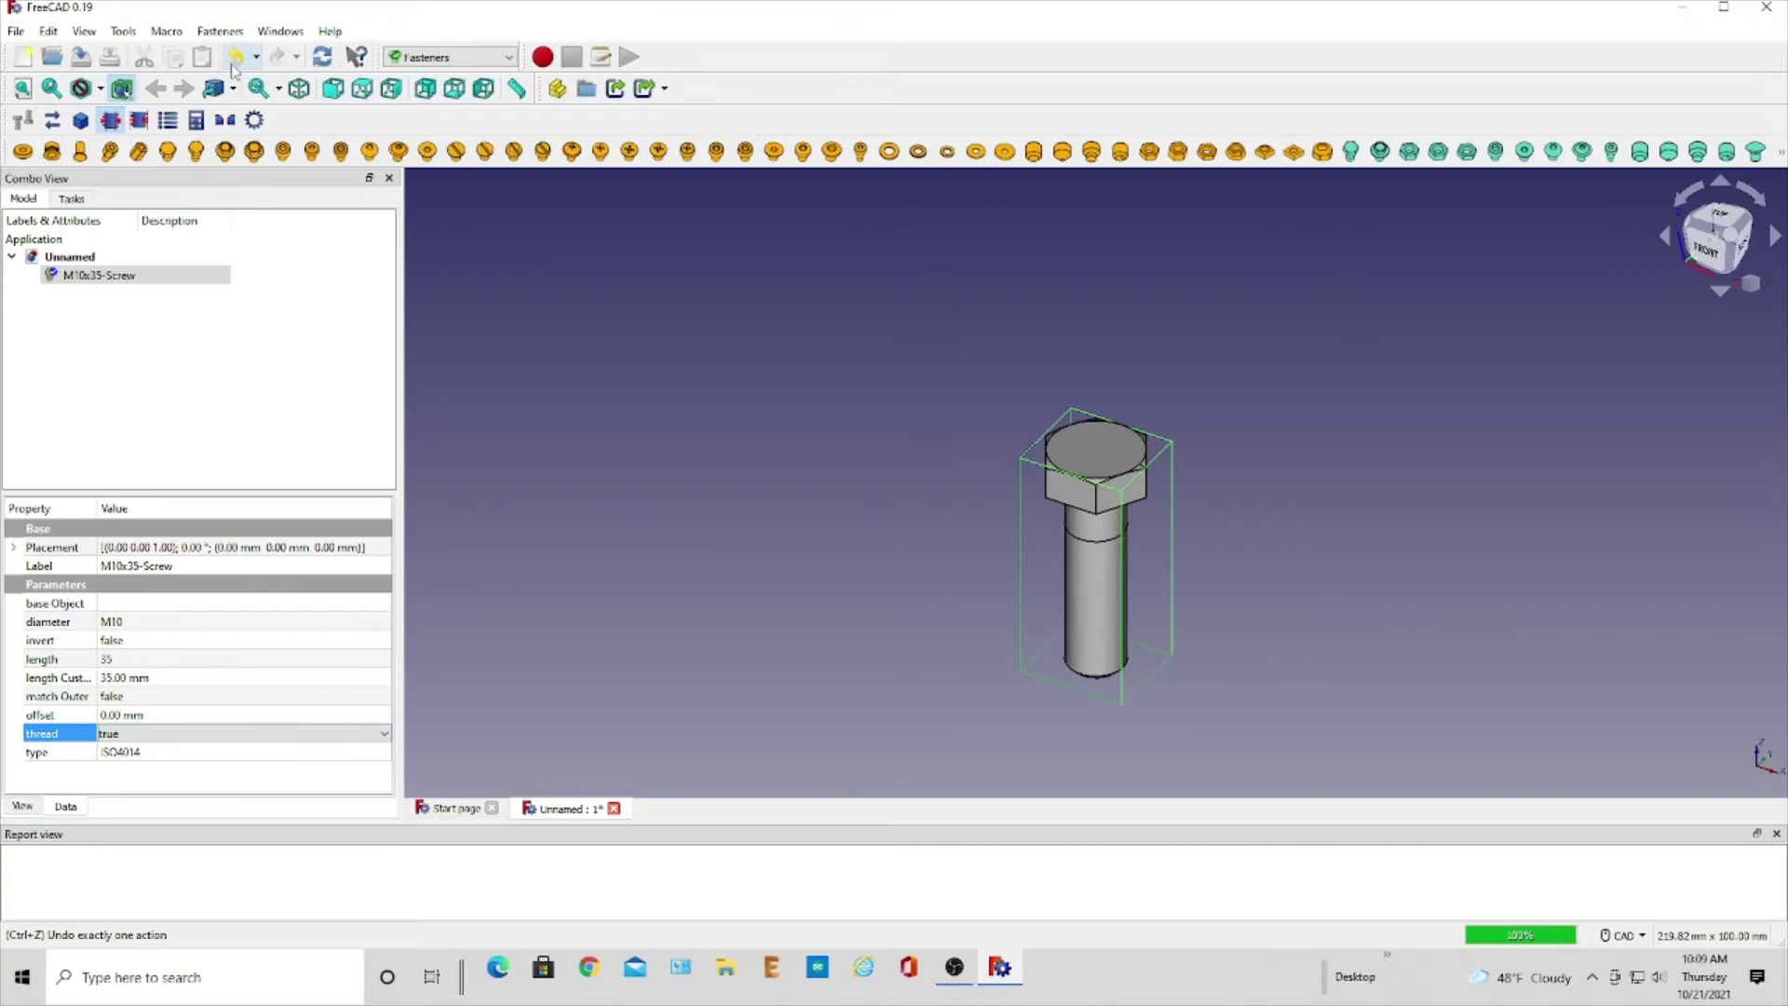
Step: Recompute the model so the M10x35 bolt shows helical threads on its shank
{"action": "left_click", "coordinate": [323, 57]}
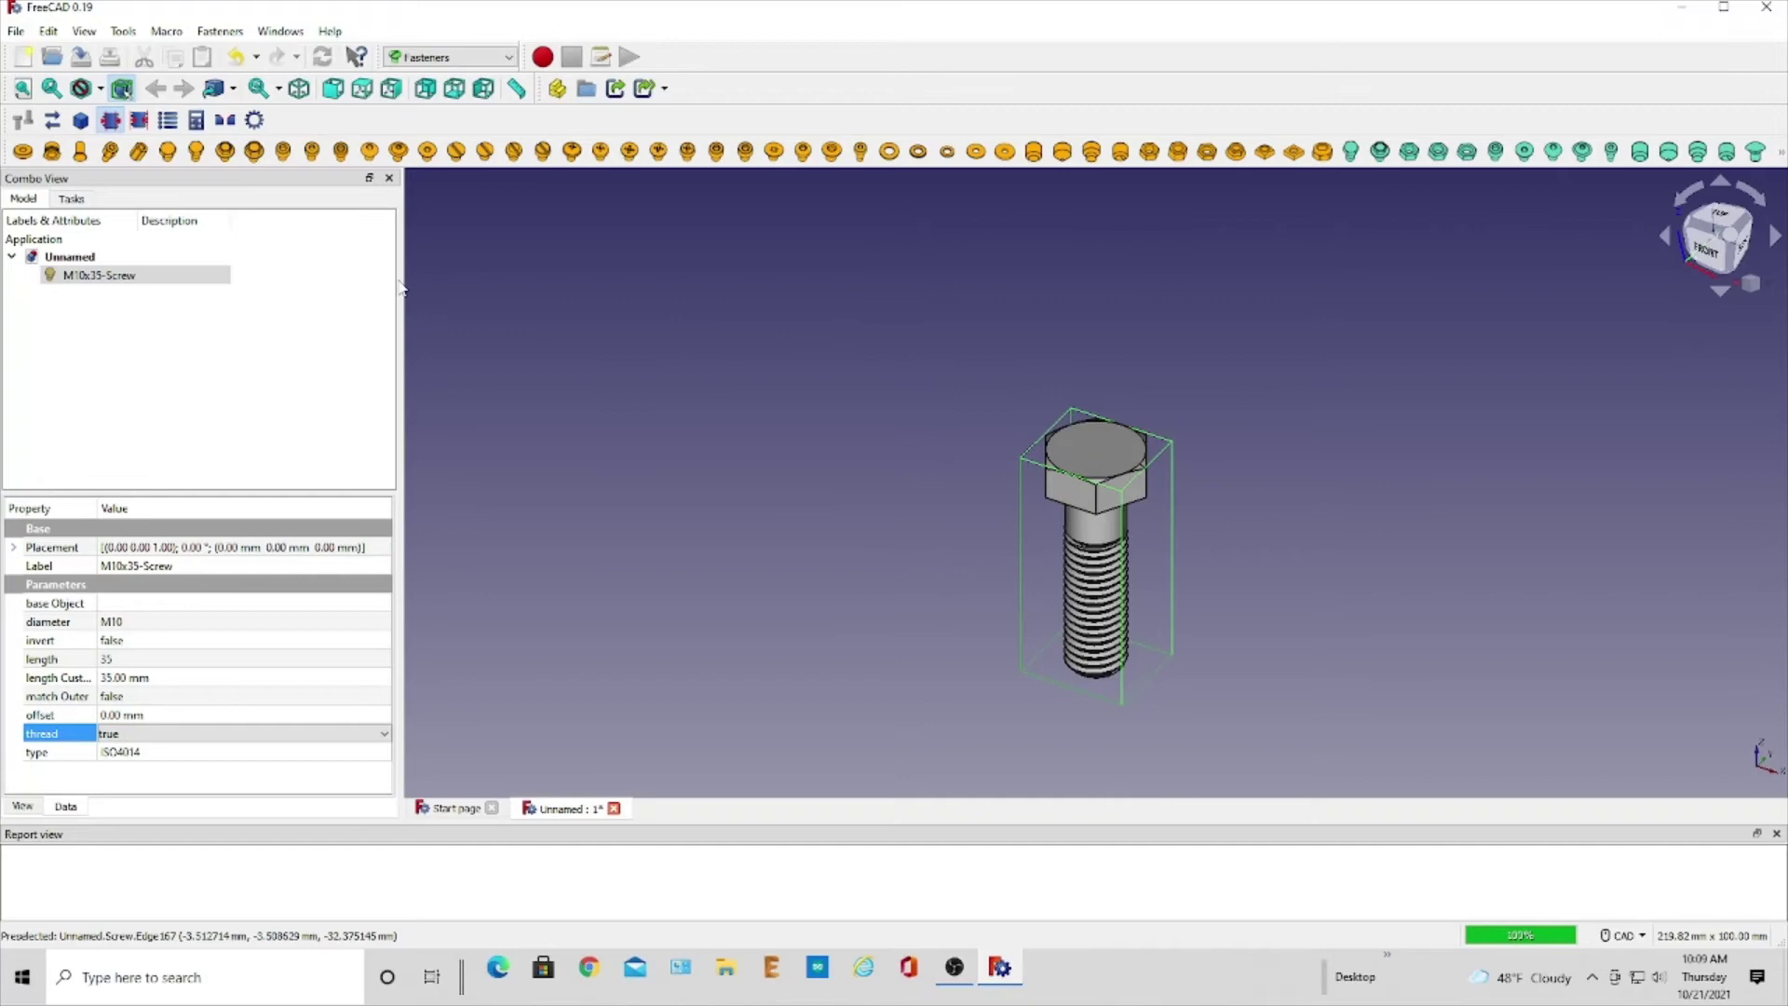
Step: Export the bolt as the STL mesh file M10x35-Screw.stl
{"action": "left_click", "coordinate": [16, 32]}
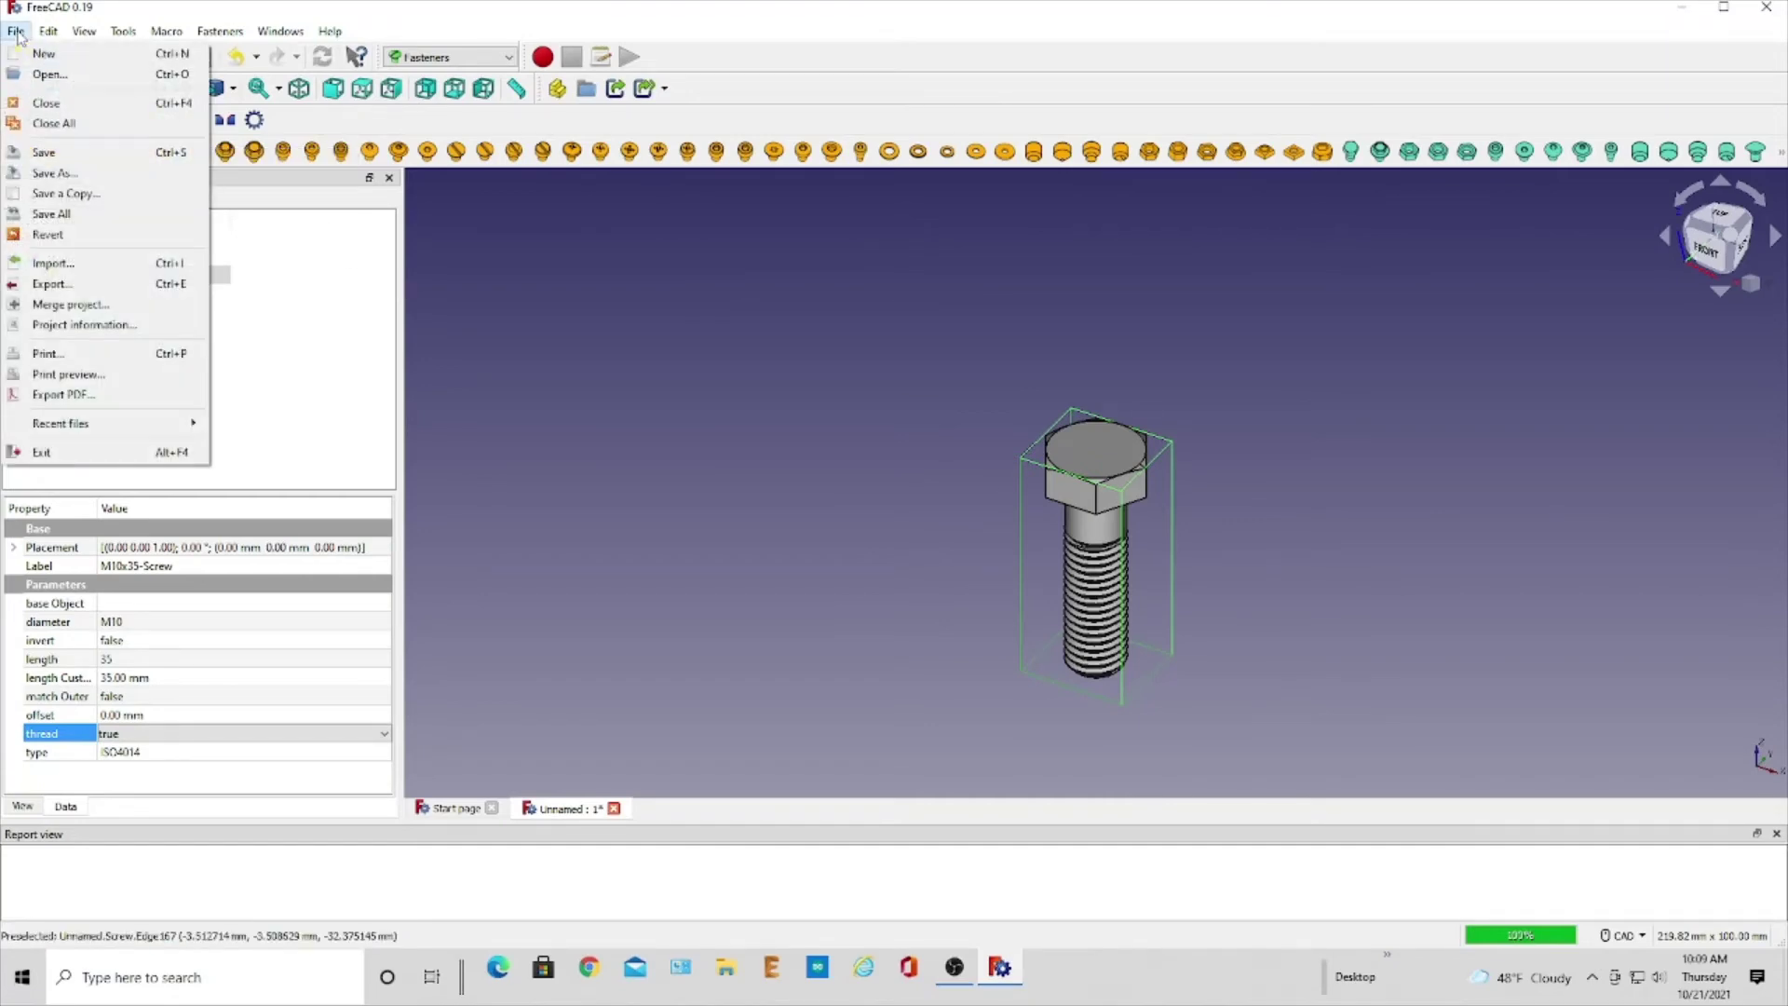
{"action": "left_click", "coordinate": [54, 285]}
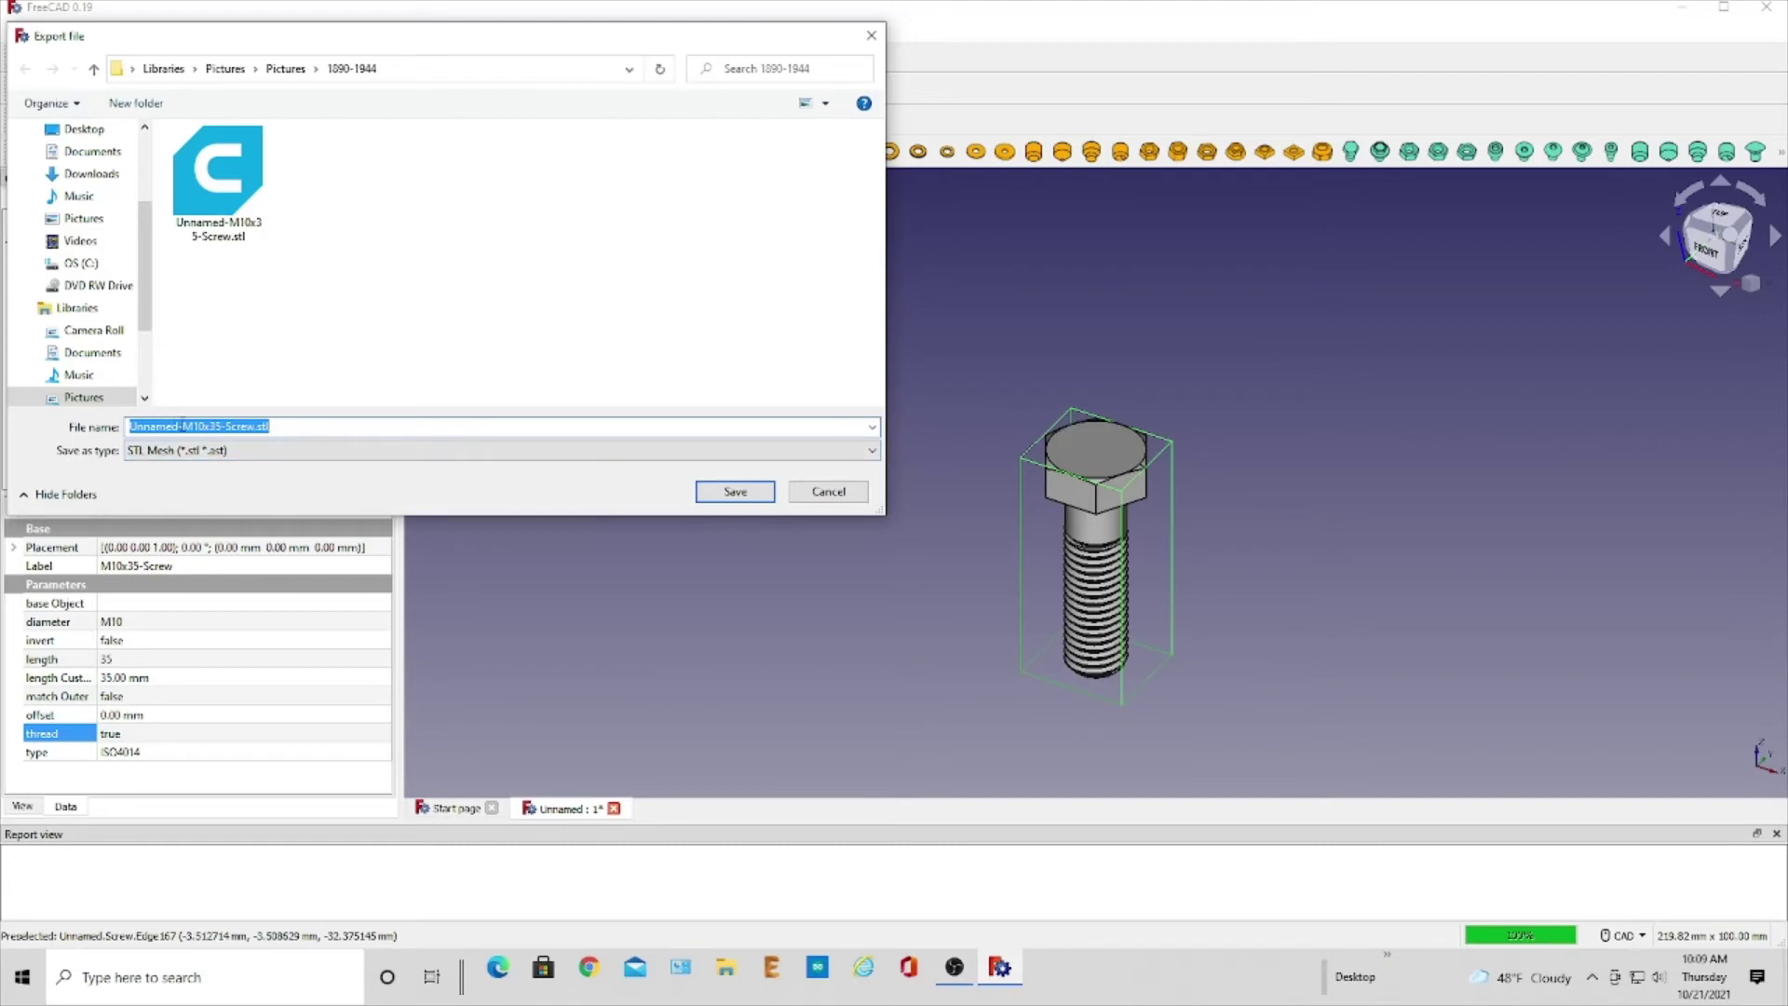
{"action": "left_click_drag", "start_coordinate": [130, 426], "coordinate": [185, 426]}
{"action": "key", "text": "Delete"}
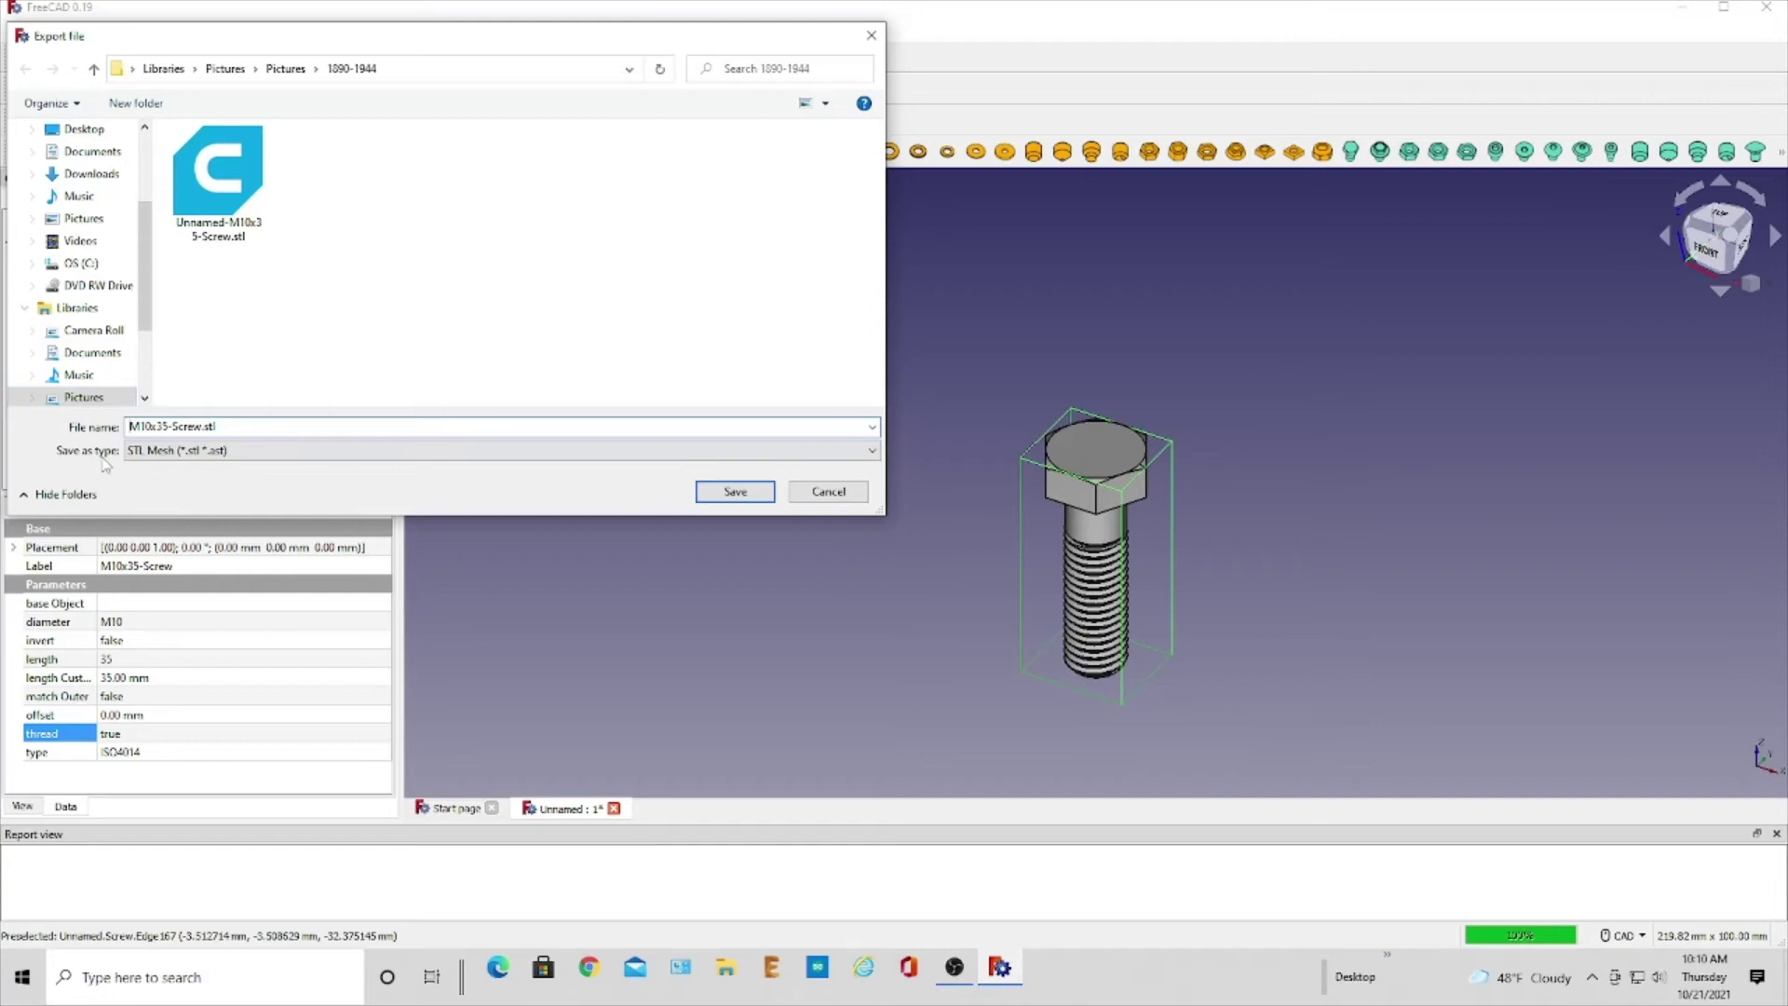
{"action": "left_click", "coordinate": [873, 456]}
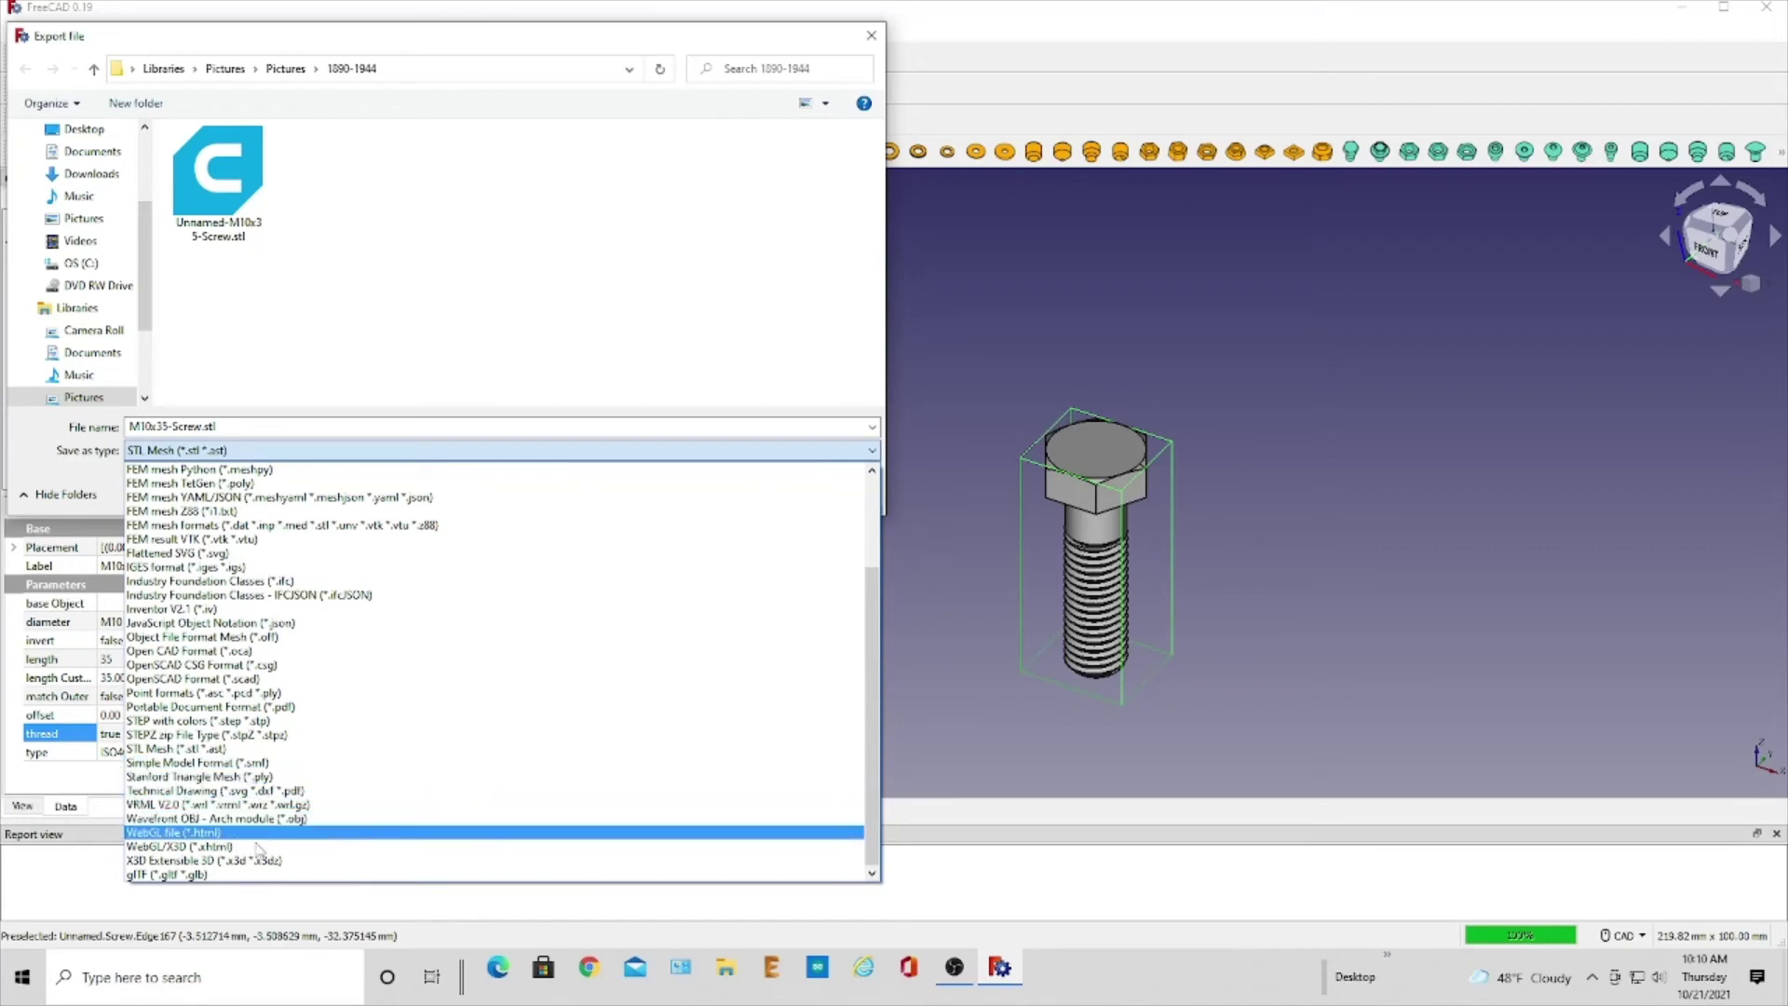
{"action": "left_click", "coordinate": [648, 433]}
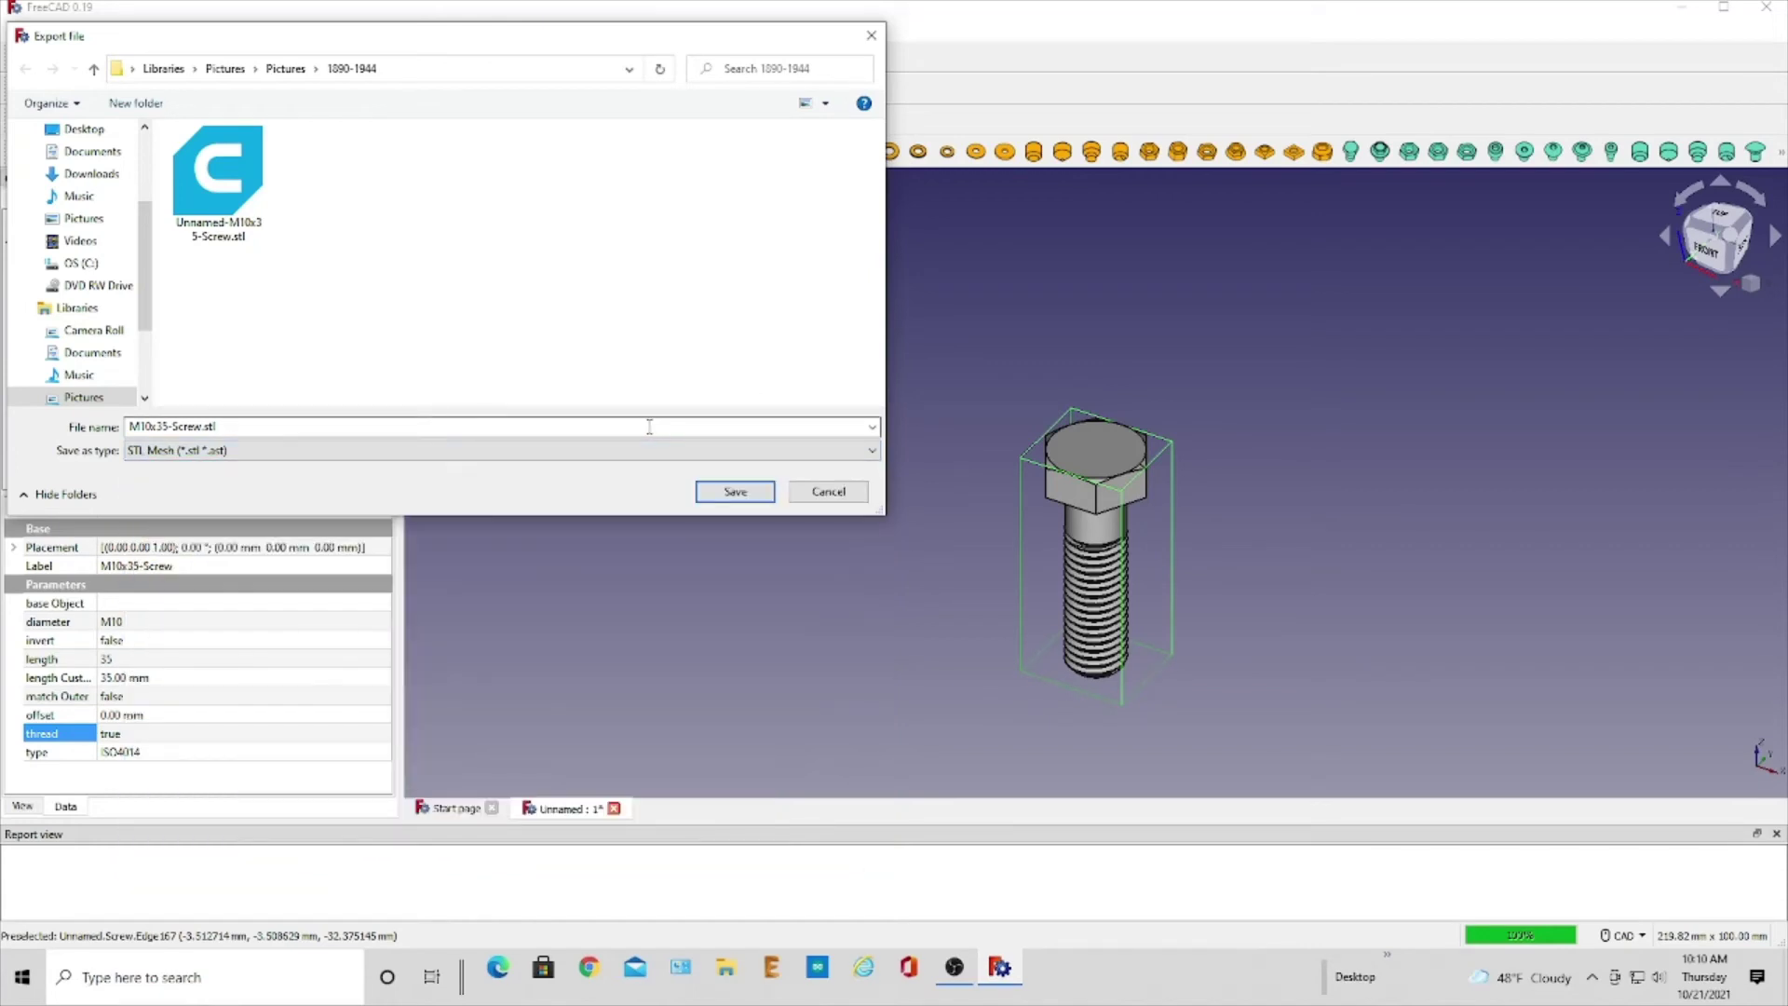
{"action": "left_click", "coordinate": [736, 494]}
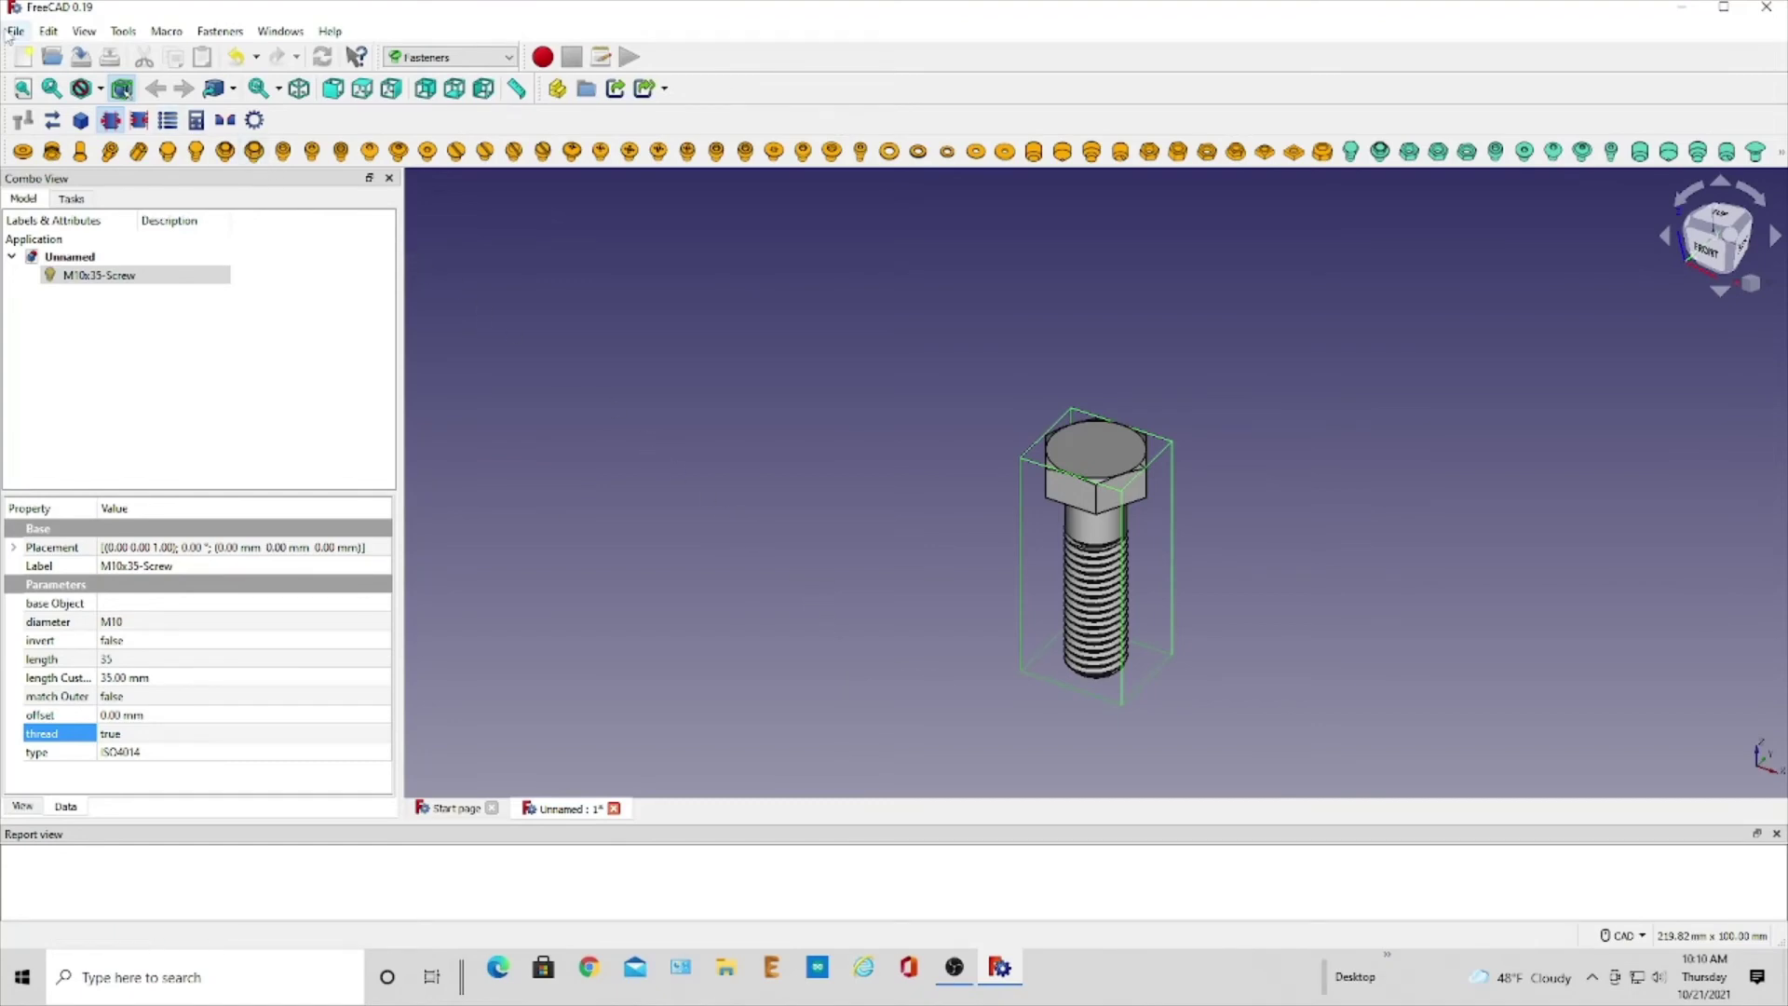
Step: Create a new document and insert an ISO 4032 hex nut, selecting the M6 Nut
{"action": "left_click", "coordinate": [13, 31]}
{"action": "left_click", "coordinate": [42, 49]}
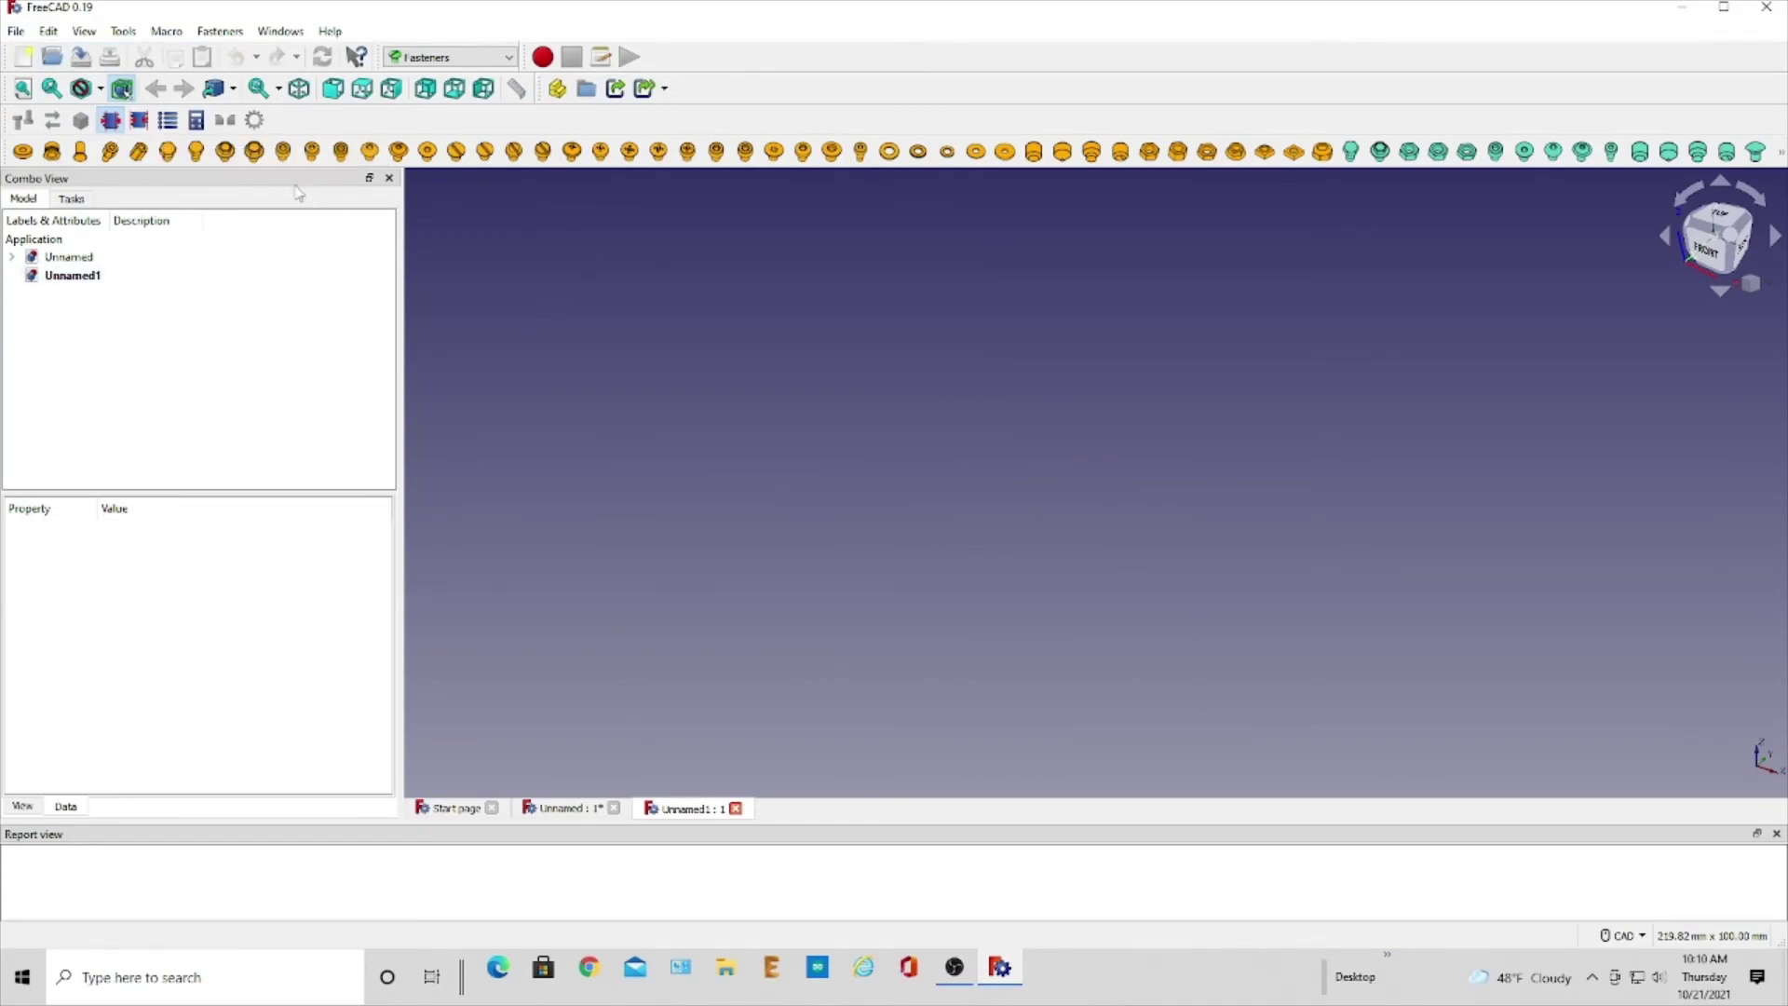
{"action": "left_click", "coordinate": [1150, 152]}
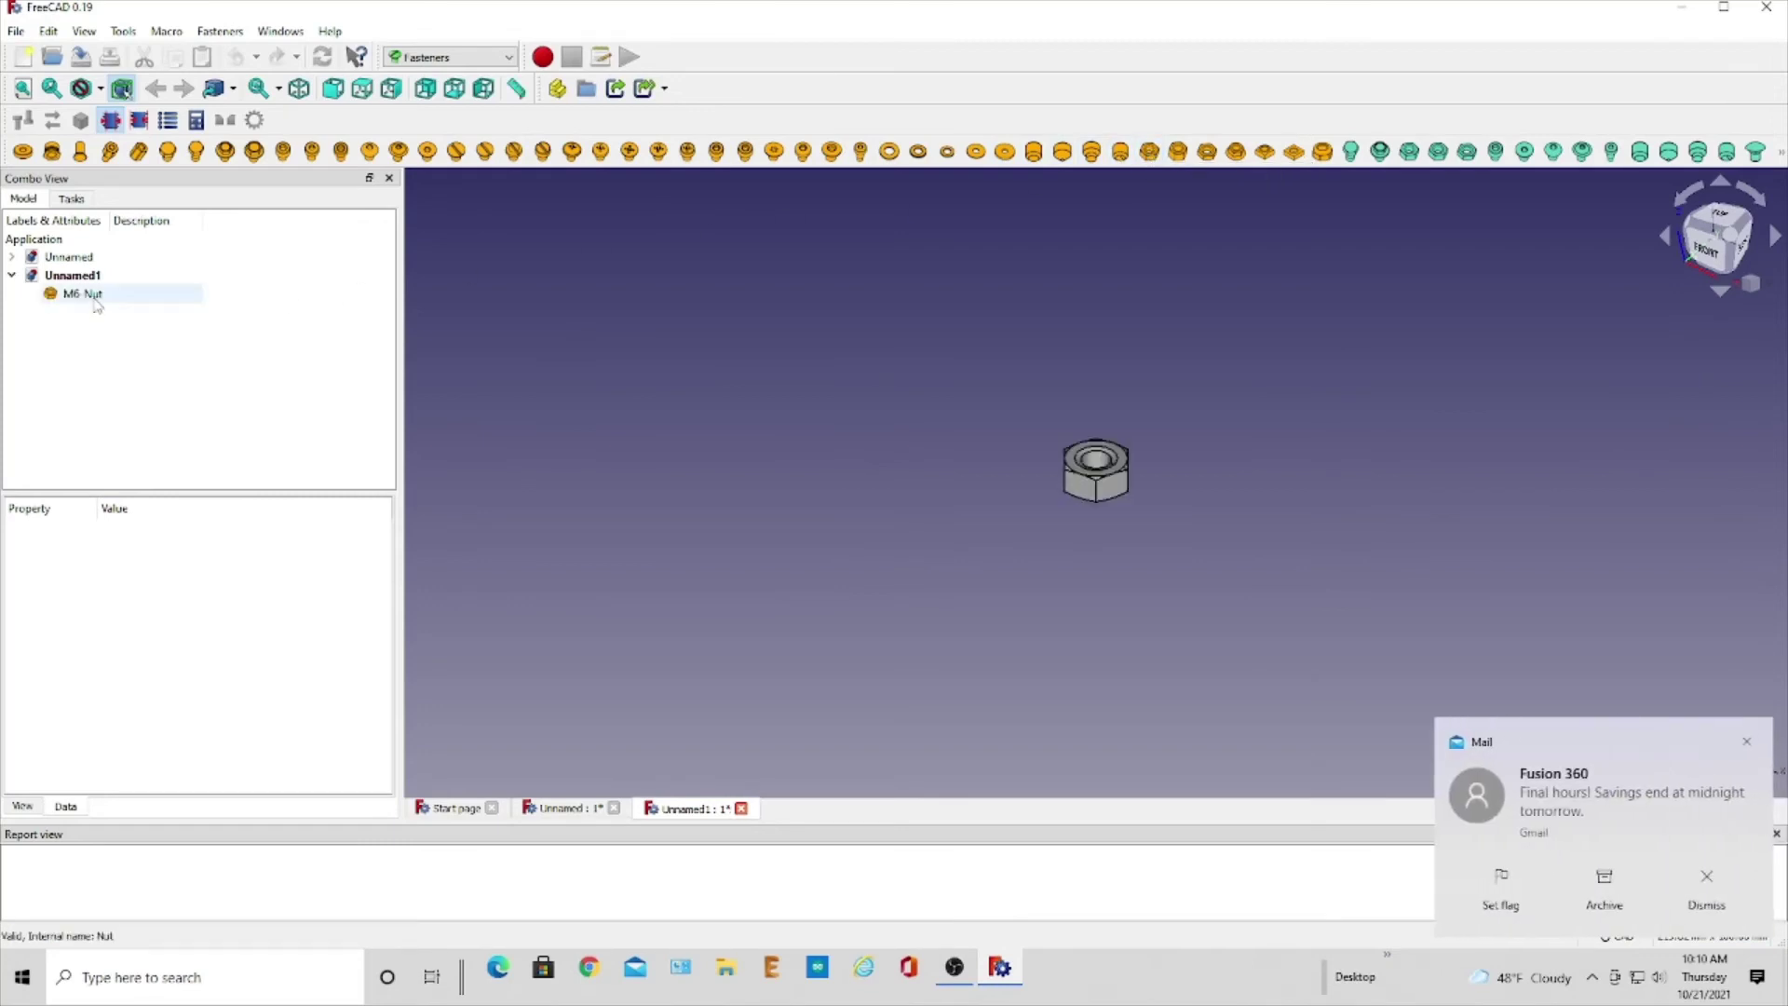
{"action": "left_click", "coordinate": [96, 296]}
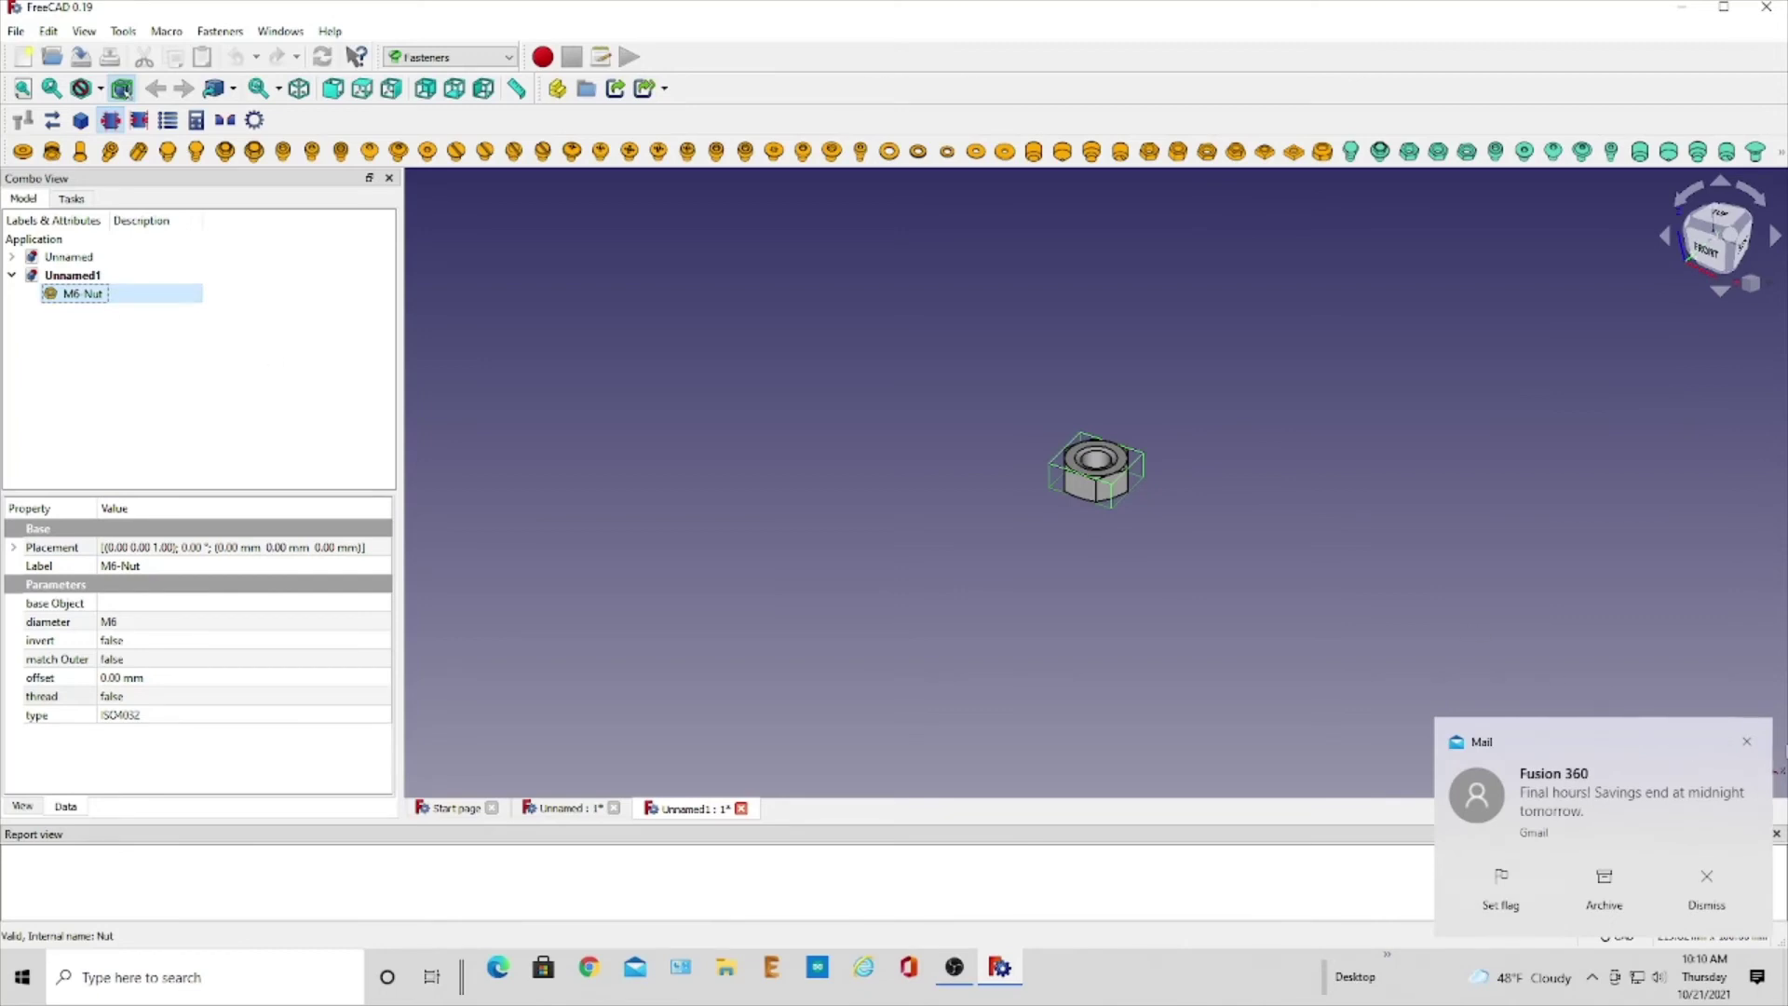
Step: Change the nut's diameter to M10 and label it M10-Nut
{"action": "left_click", "coordinate": [1751, 743]}
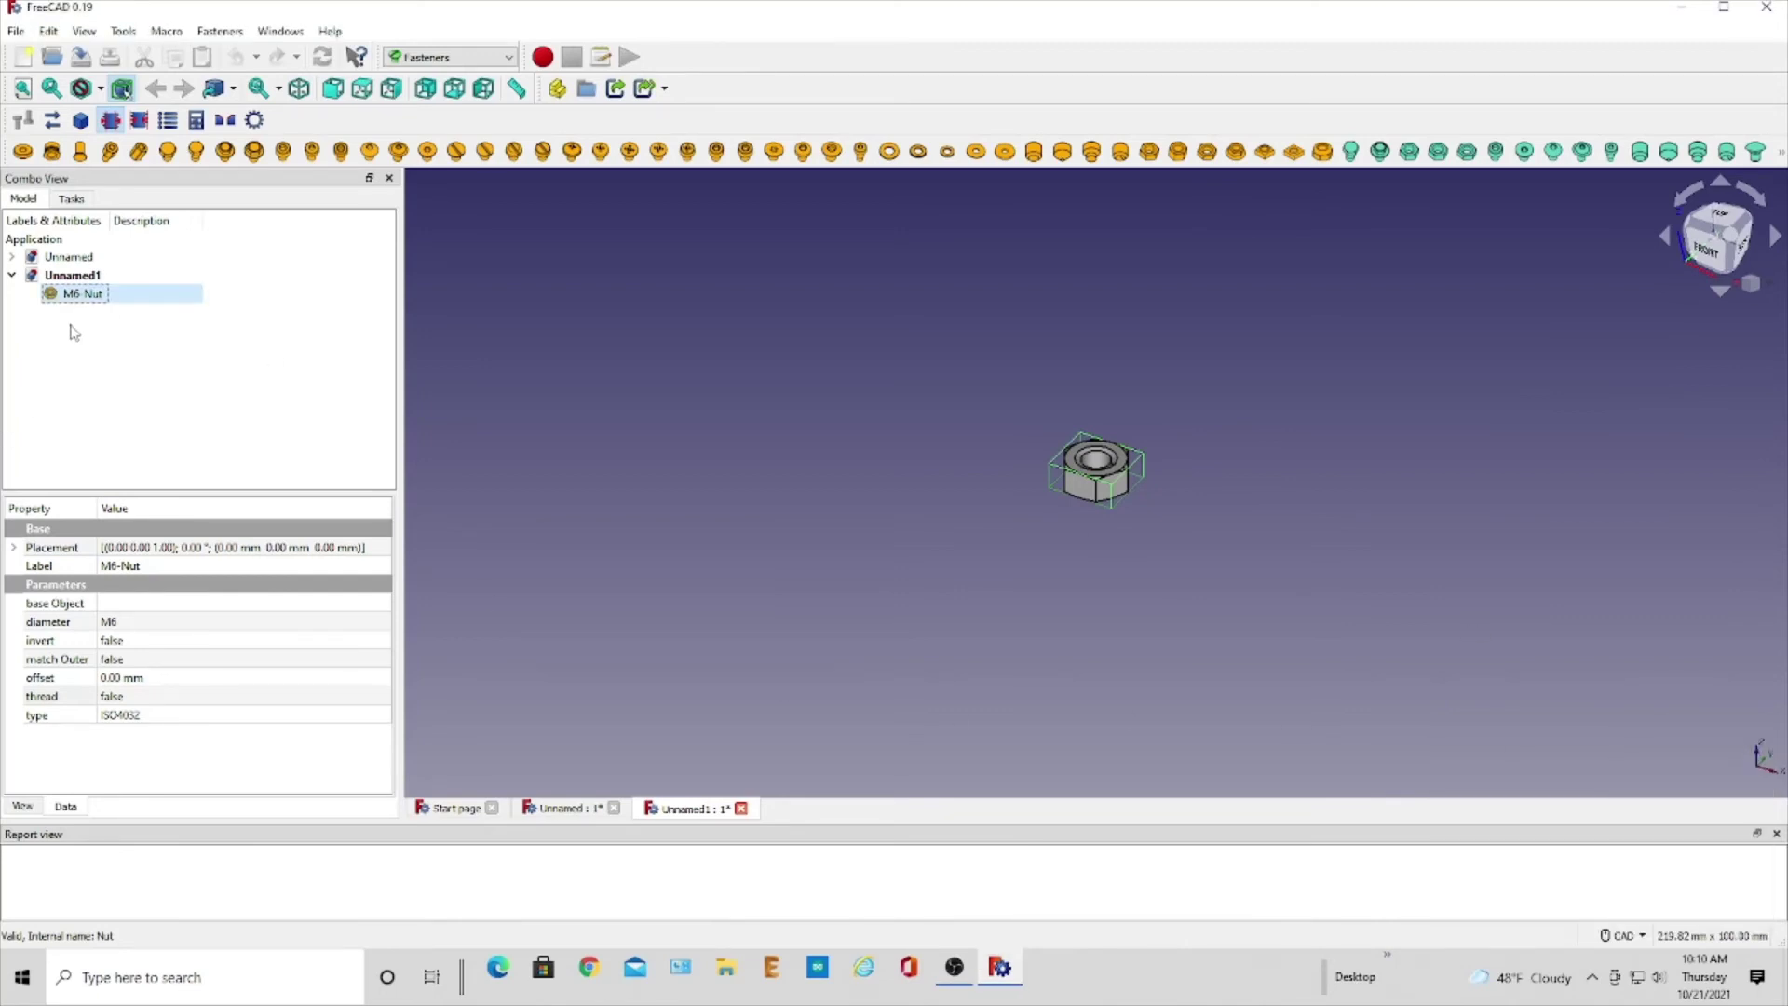
{"action": "left_click", "coordinate": [139, 622]}
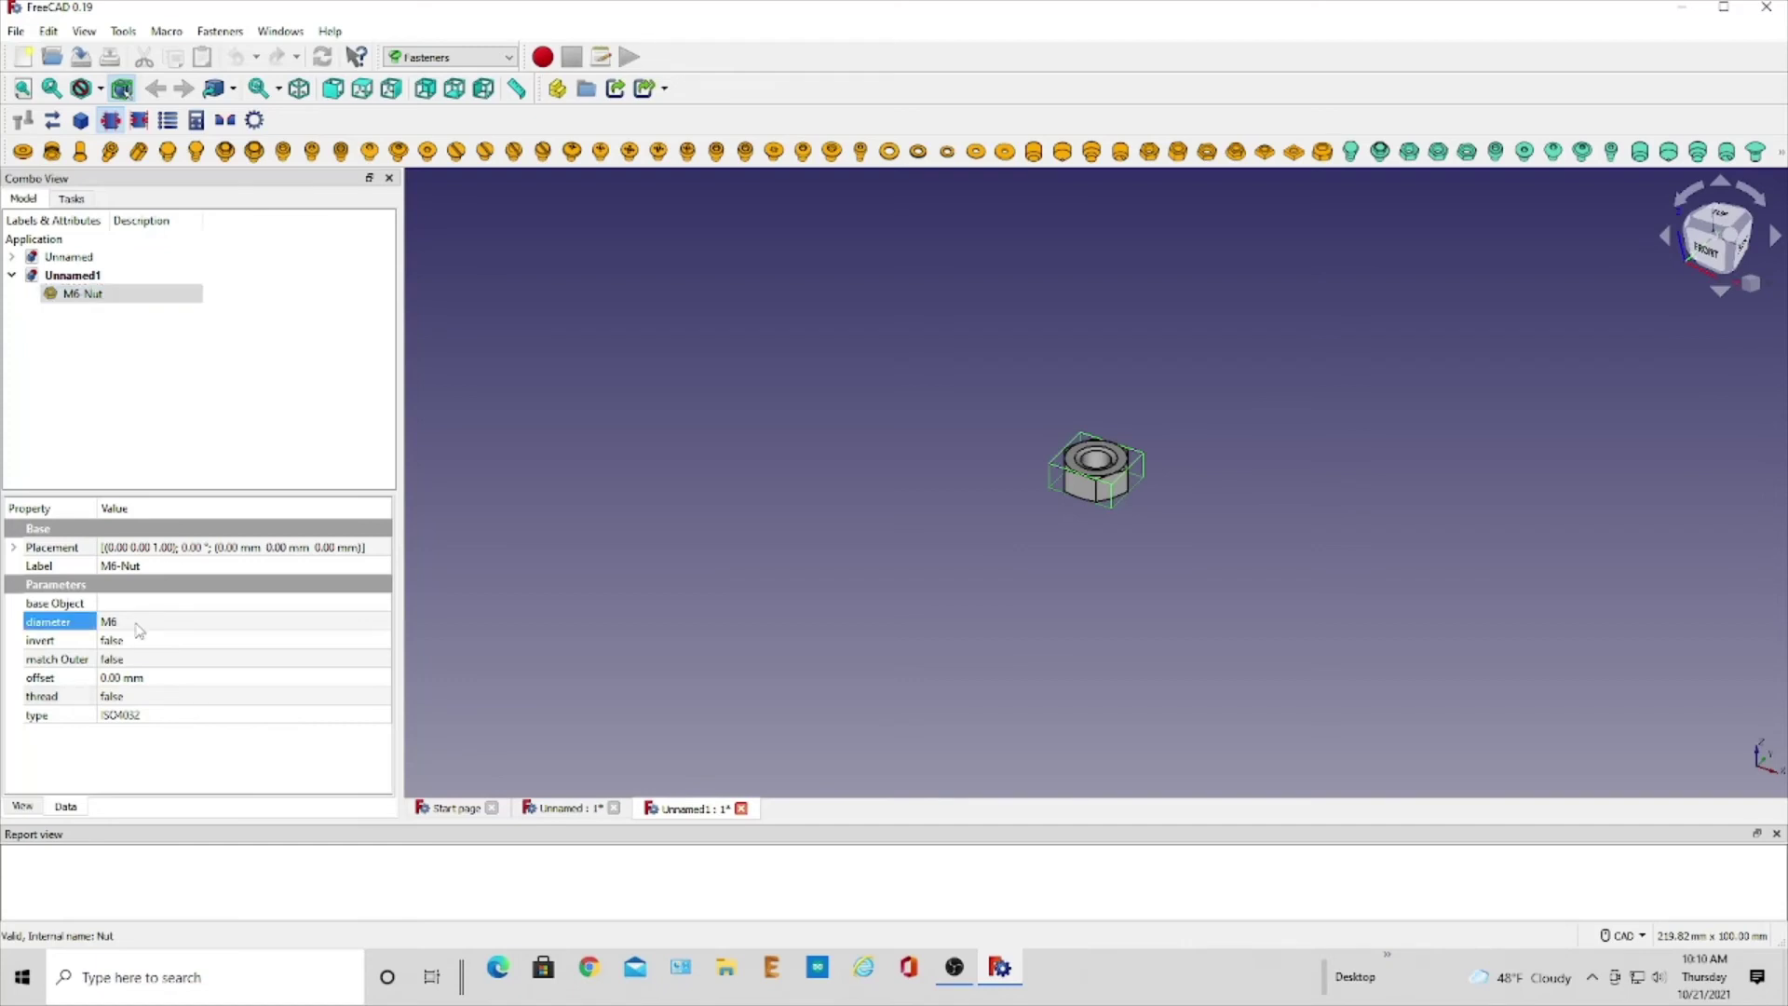
{"action": "left_click", "coordinate": [387, 624]}
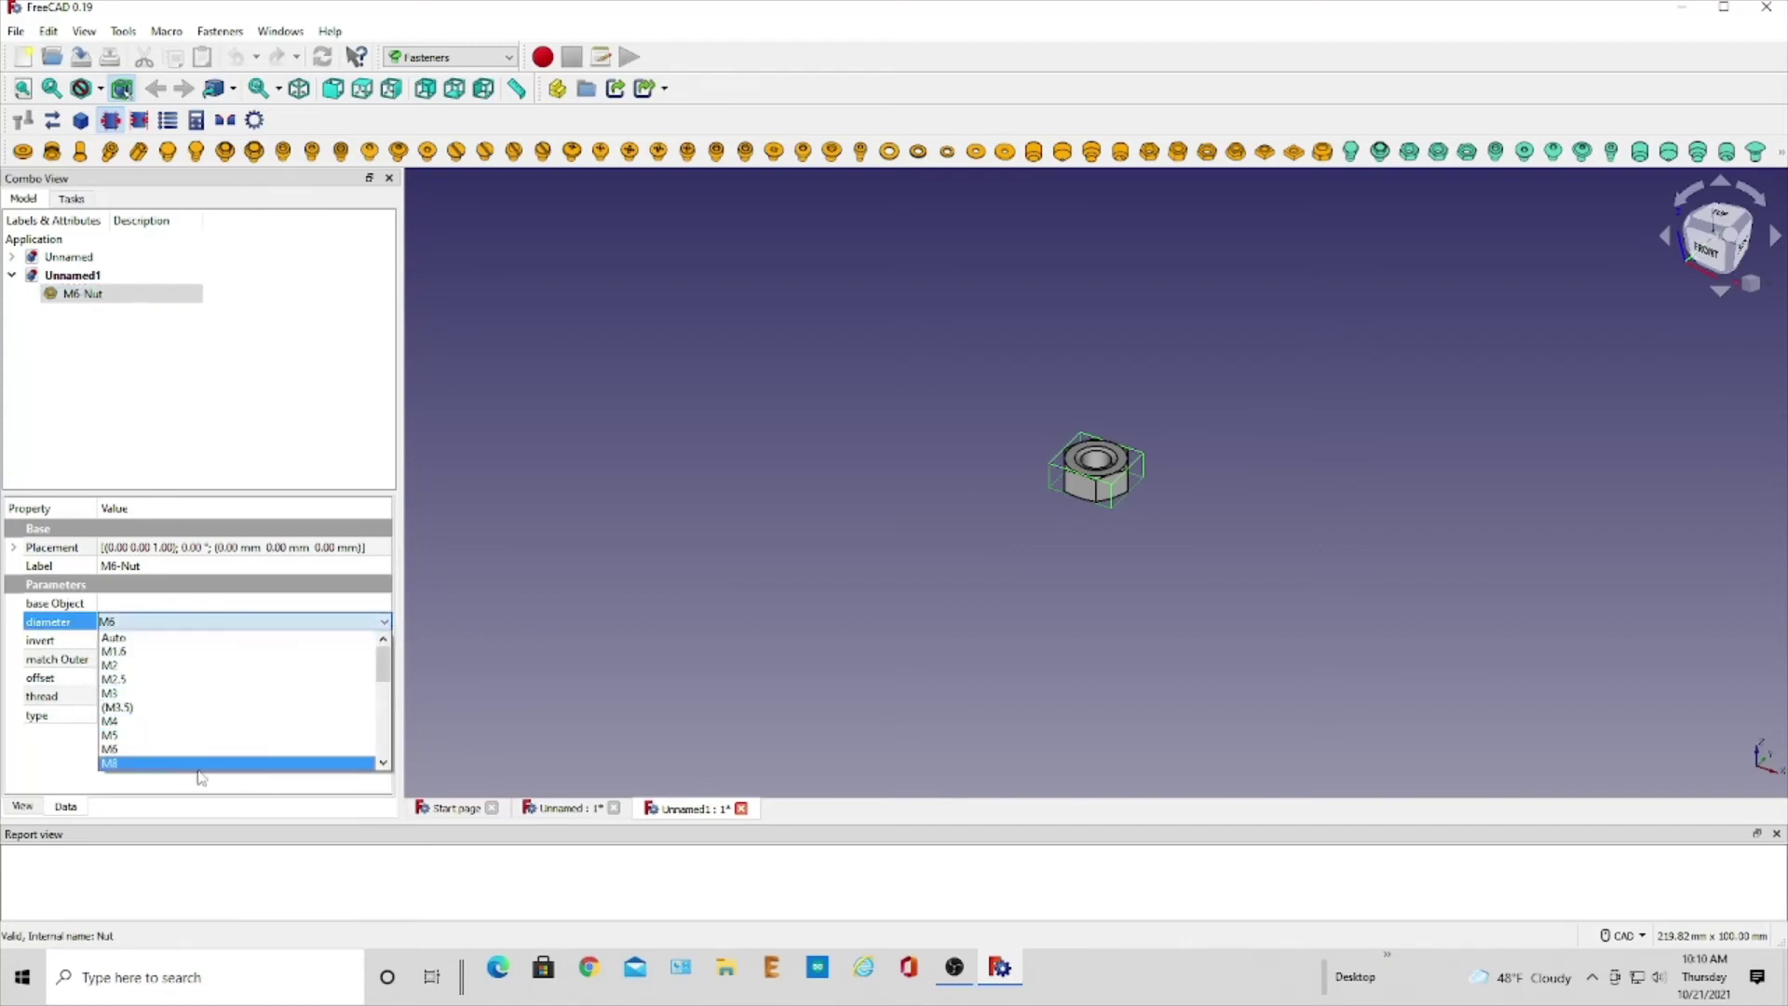
{"action": "left_click", "coordinate": [158, 693]}
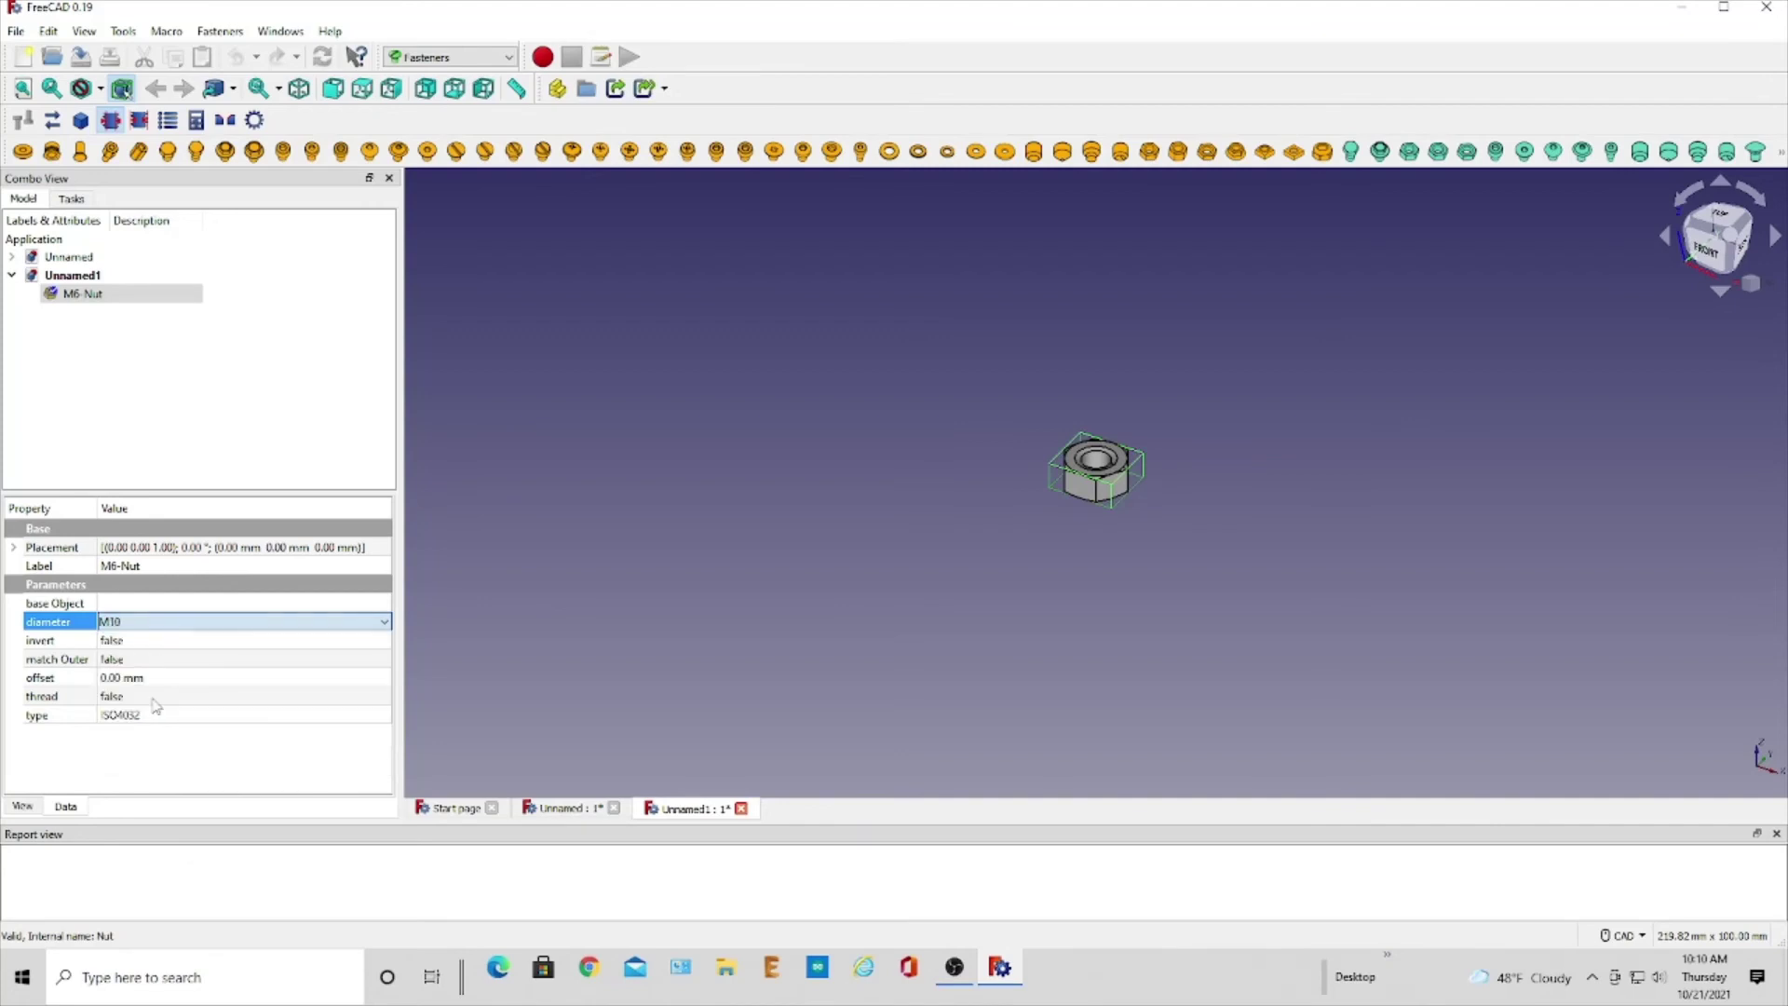
{"action": "left_click", "coordinate": [153, 566]}
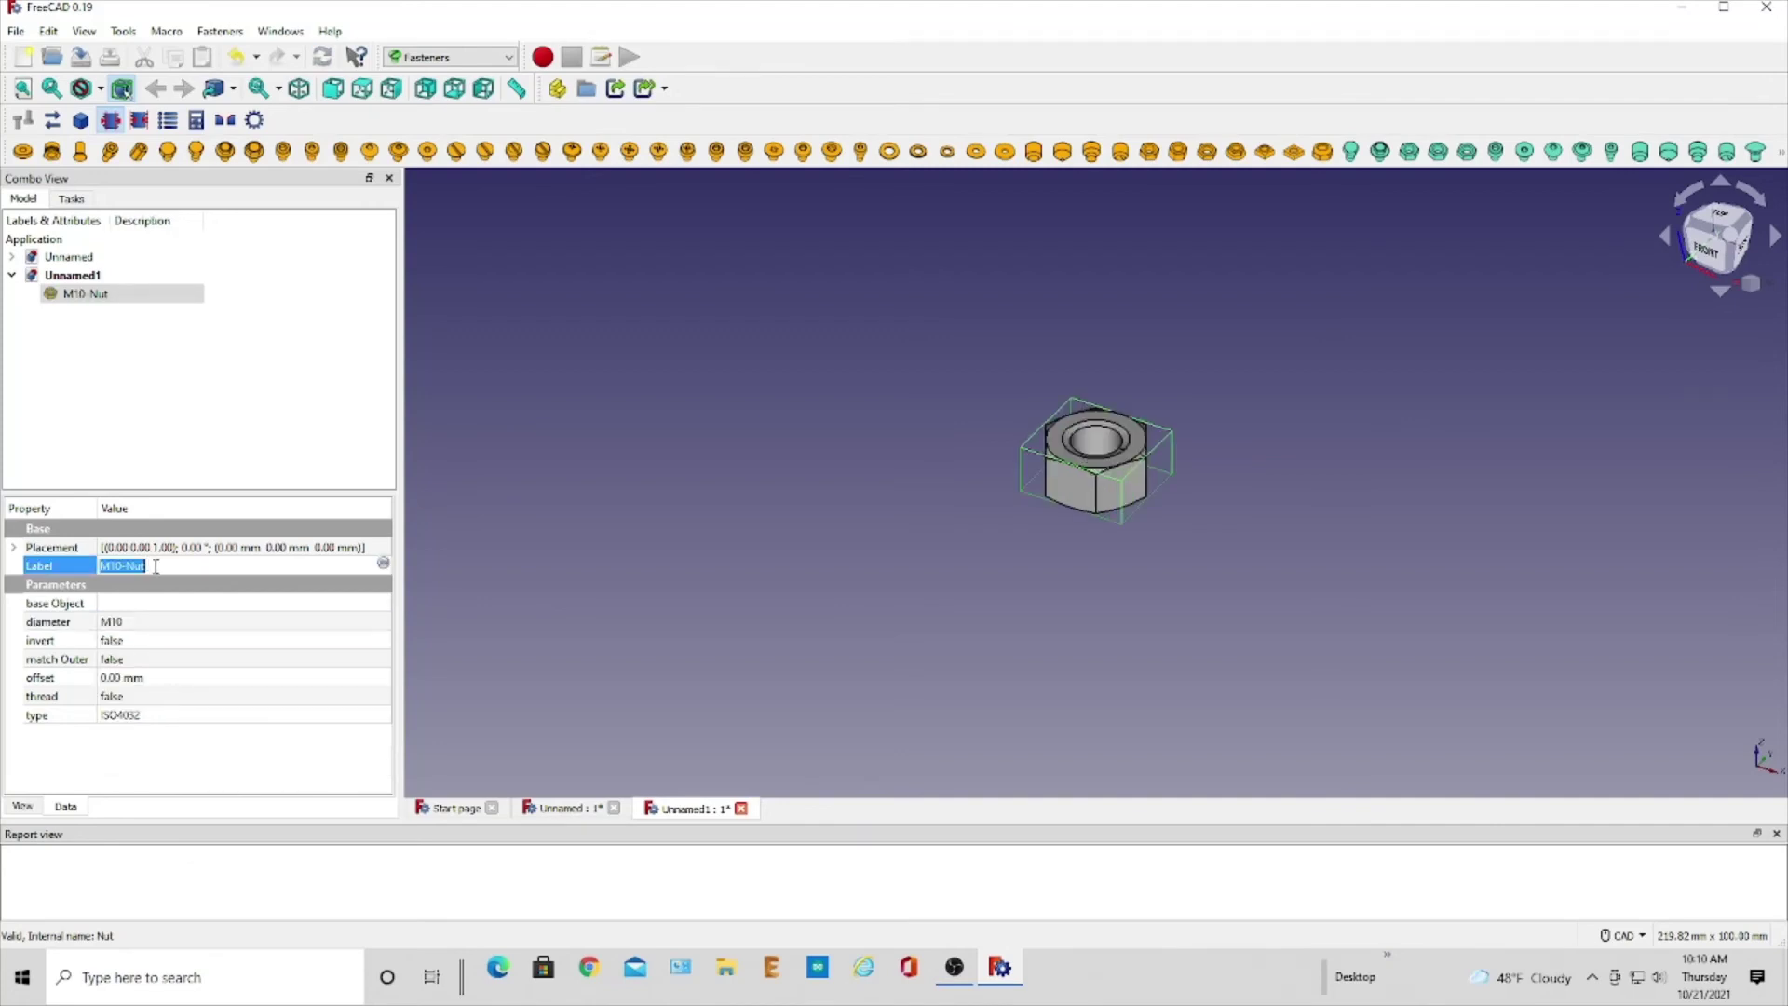
Step: Set the nut's thread property to true and recompute to model its internal threads
{"action": "left_click", "coordinate": [155, 699]}
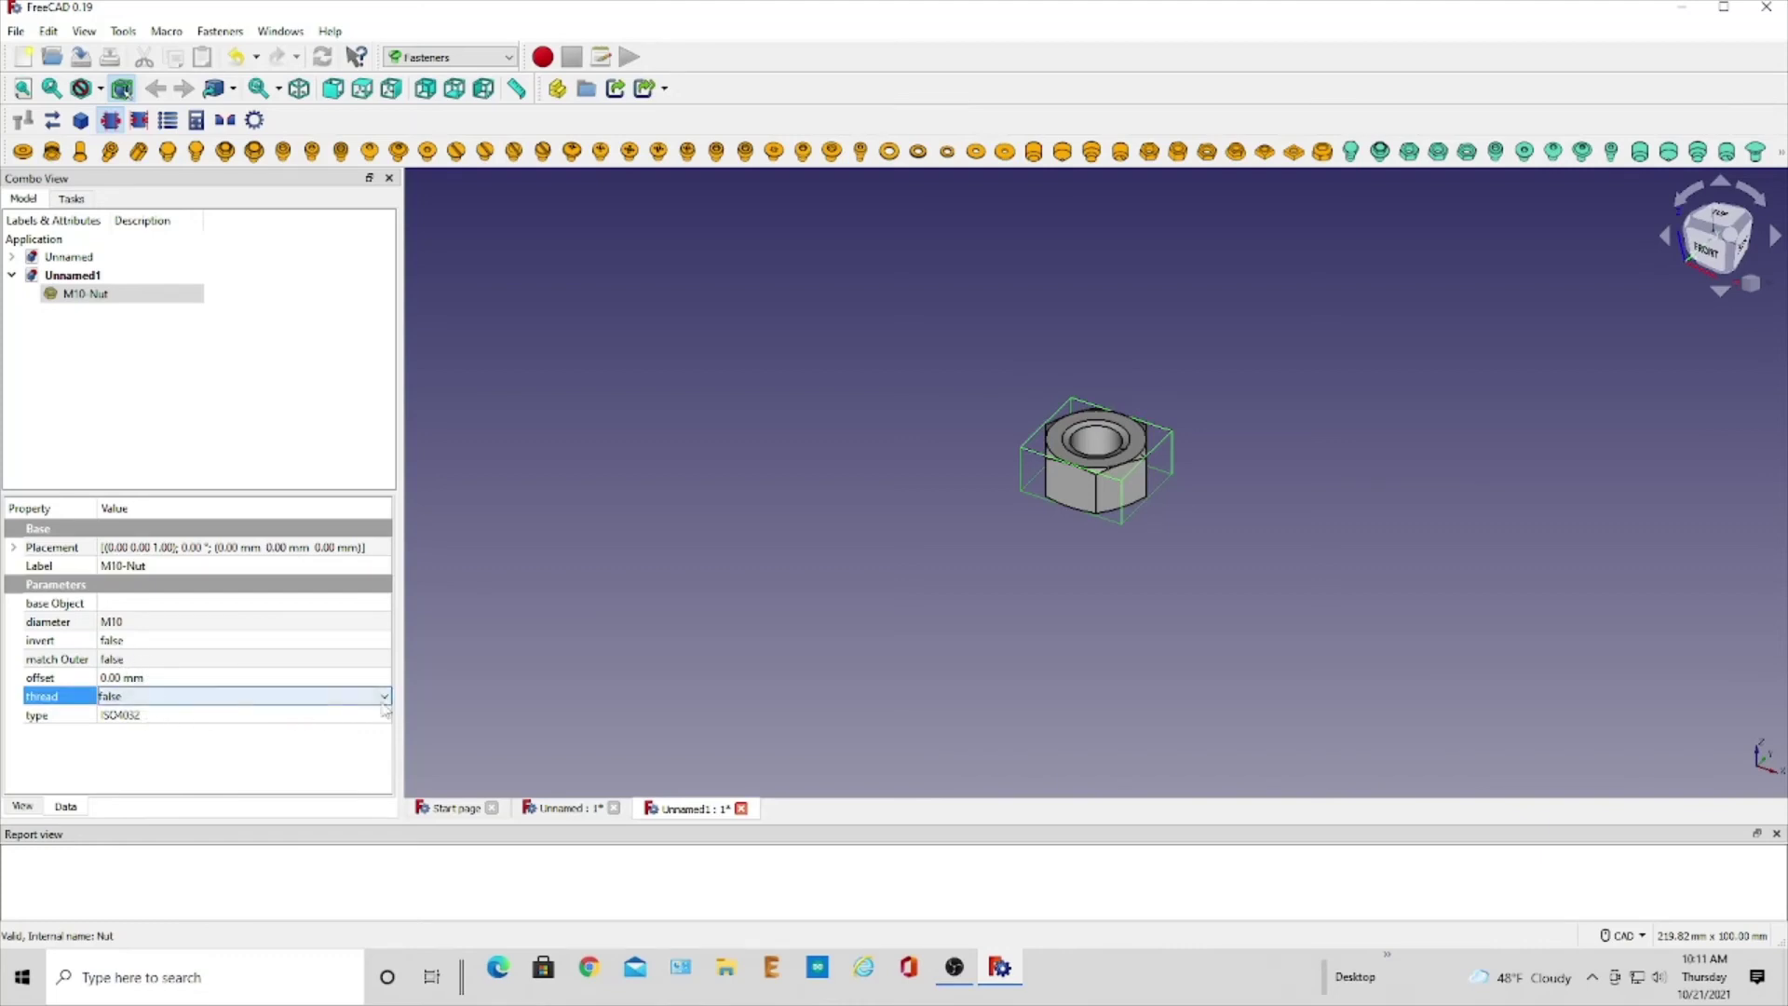
{"action": "left_click", "coordinate": [386, 701]}
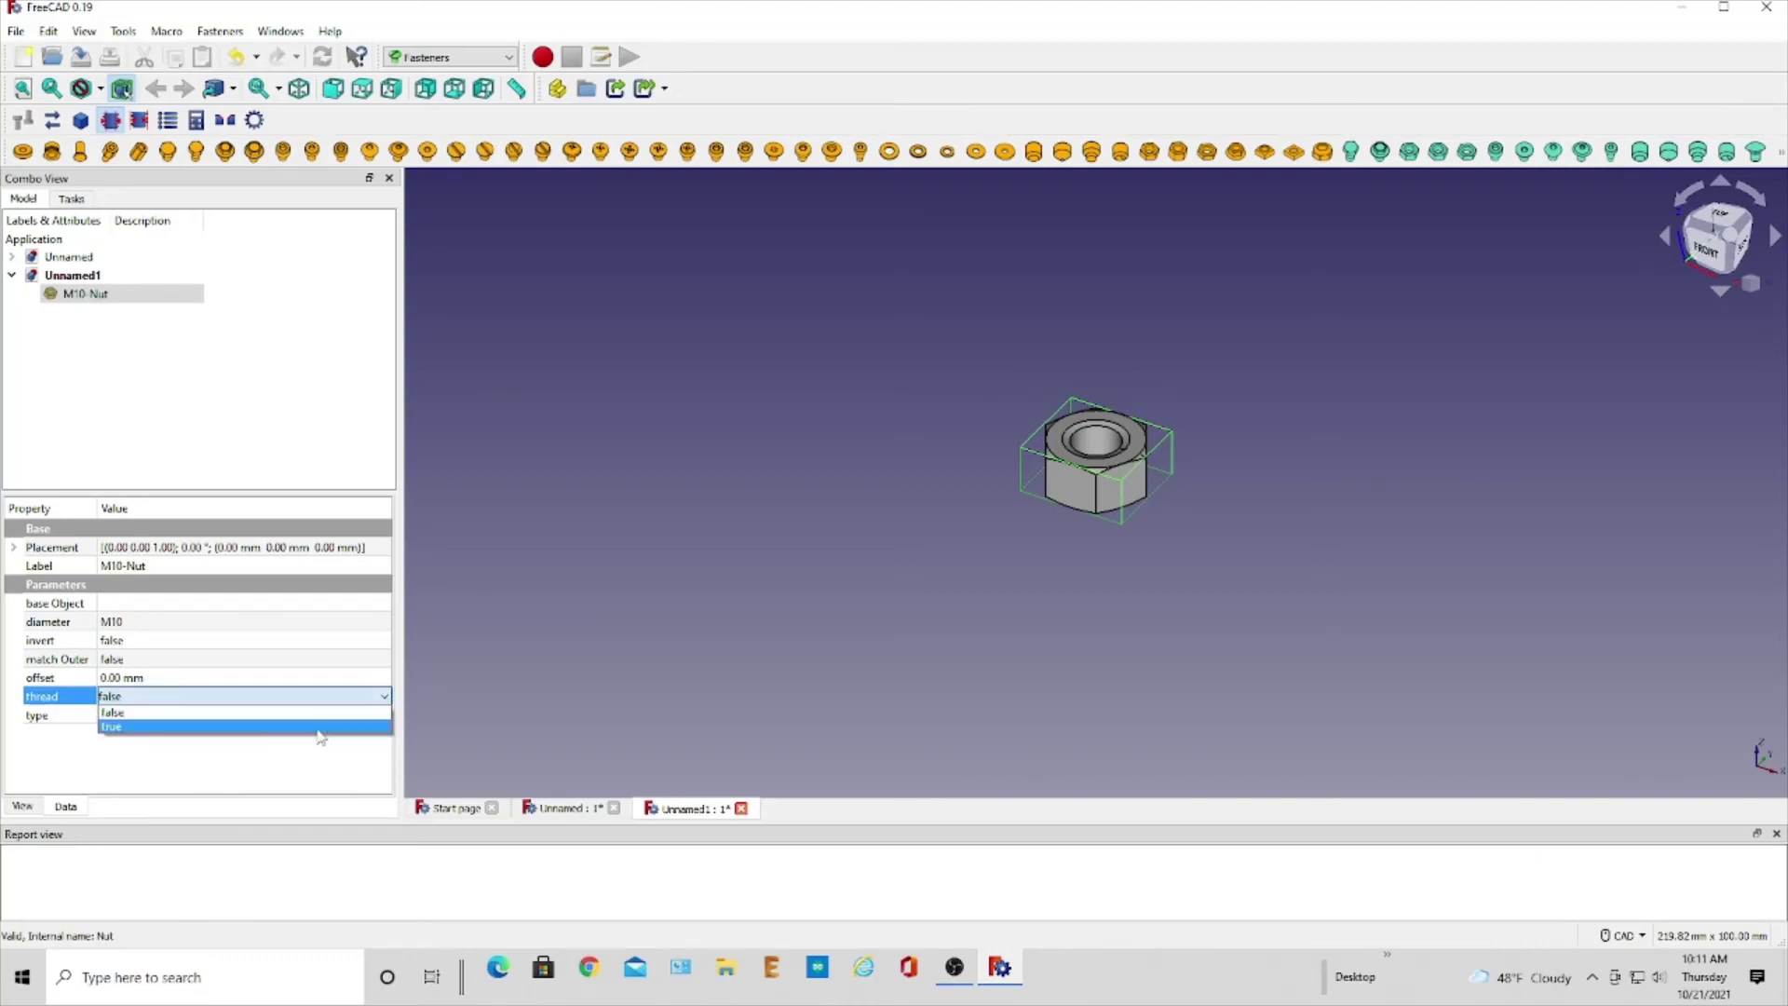
{"action": "left_click", "coordinate": [240, 728]}
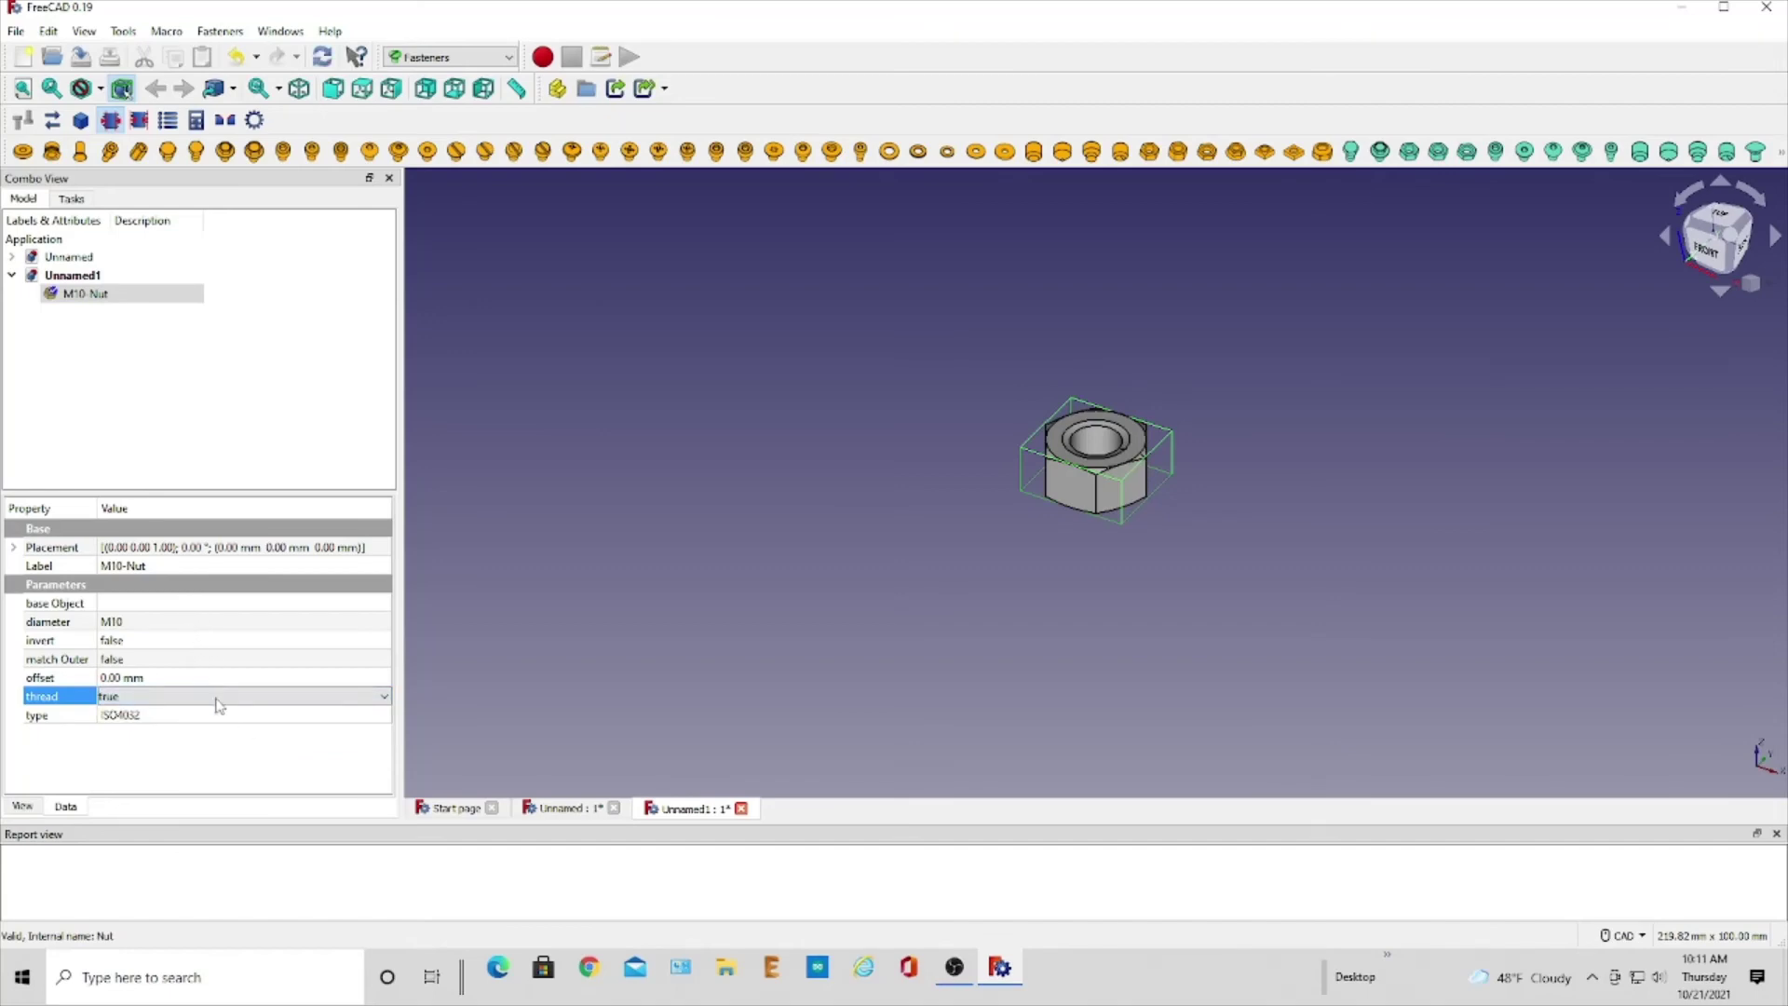
{"action": "left_click", "coordinate": [323, 58]}
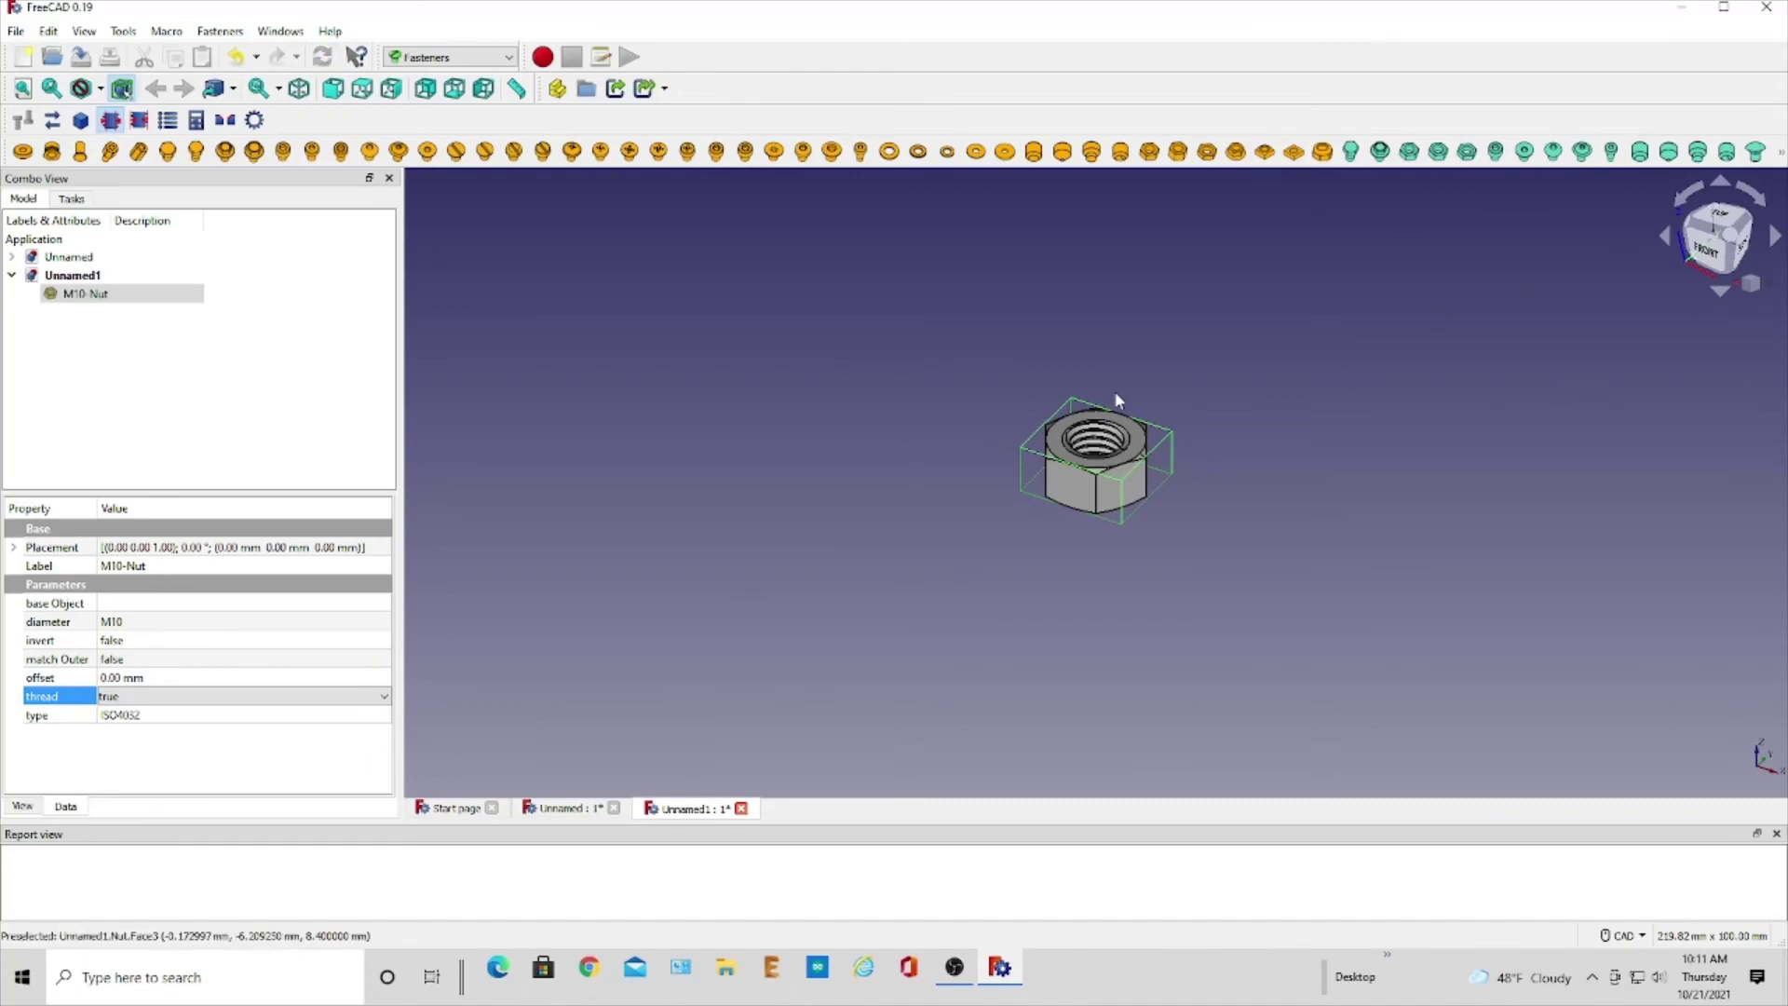
{"action": "left_click", "coordinate": [19, 33]}
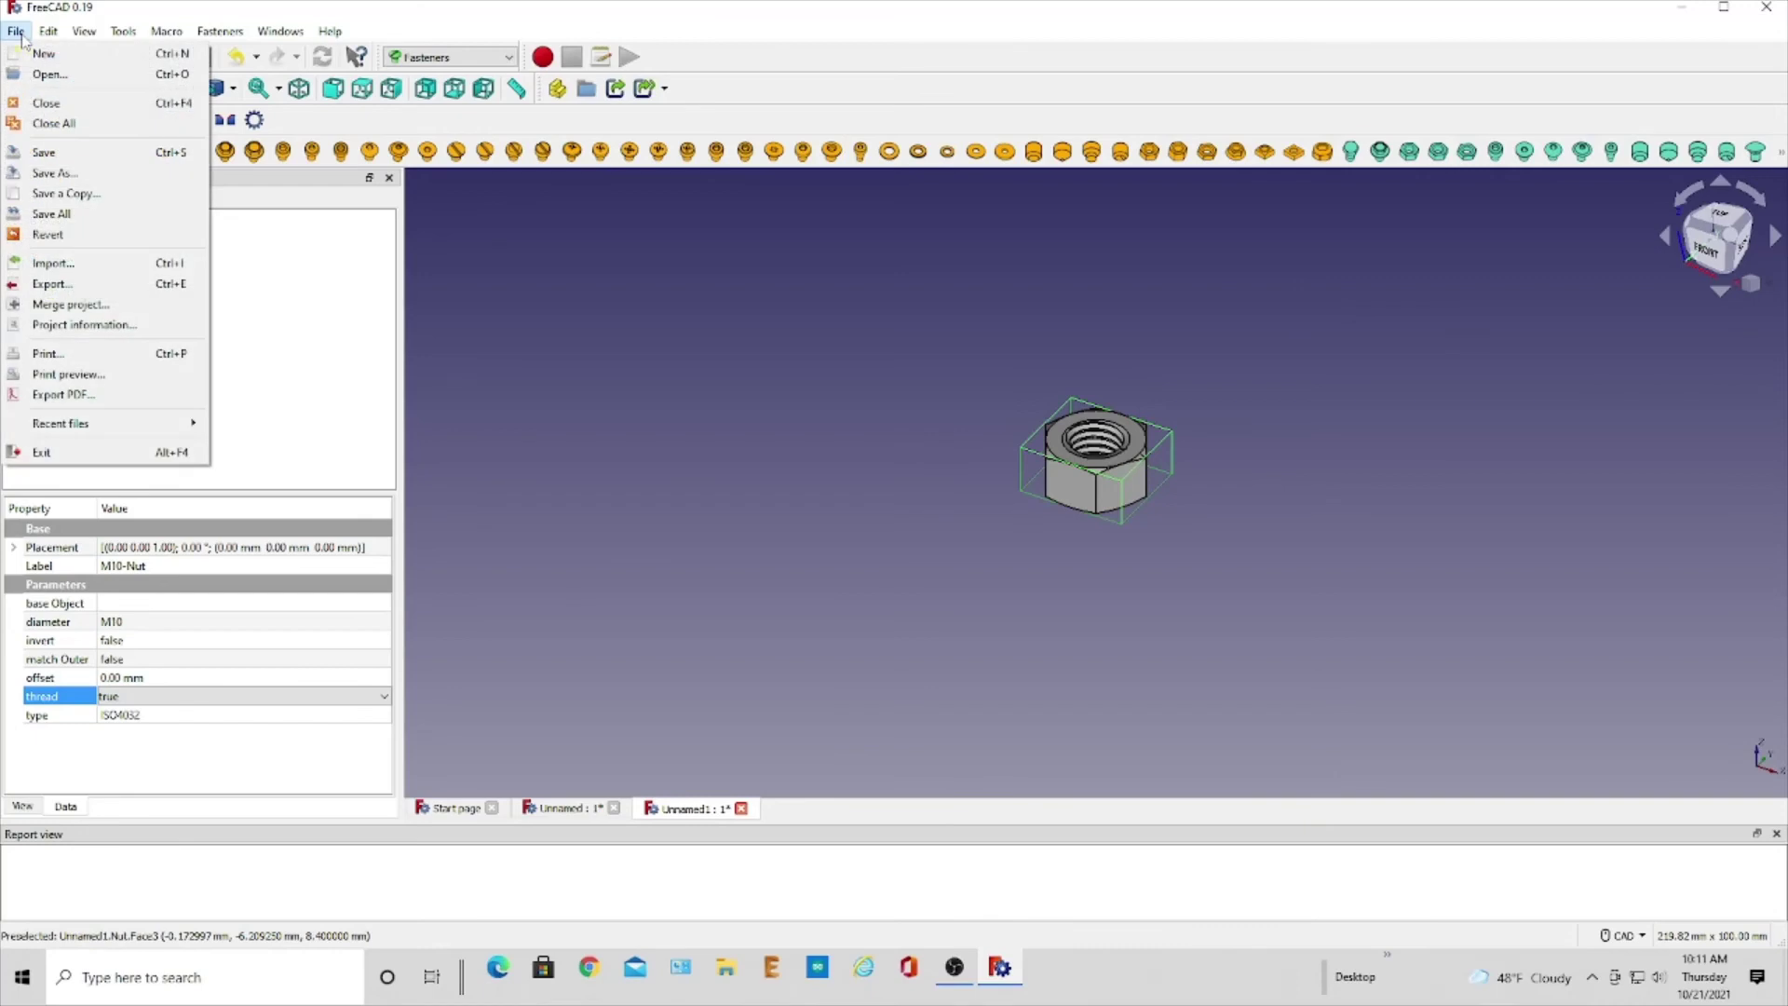
Step: Export the threaded nut as an STL mesh file named M10-nut
{"action": "left_click", "coordinate": [59, 283]}
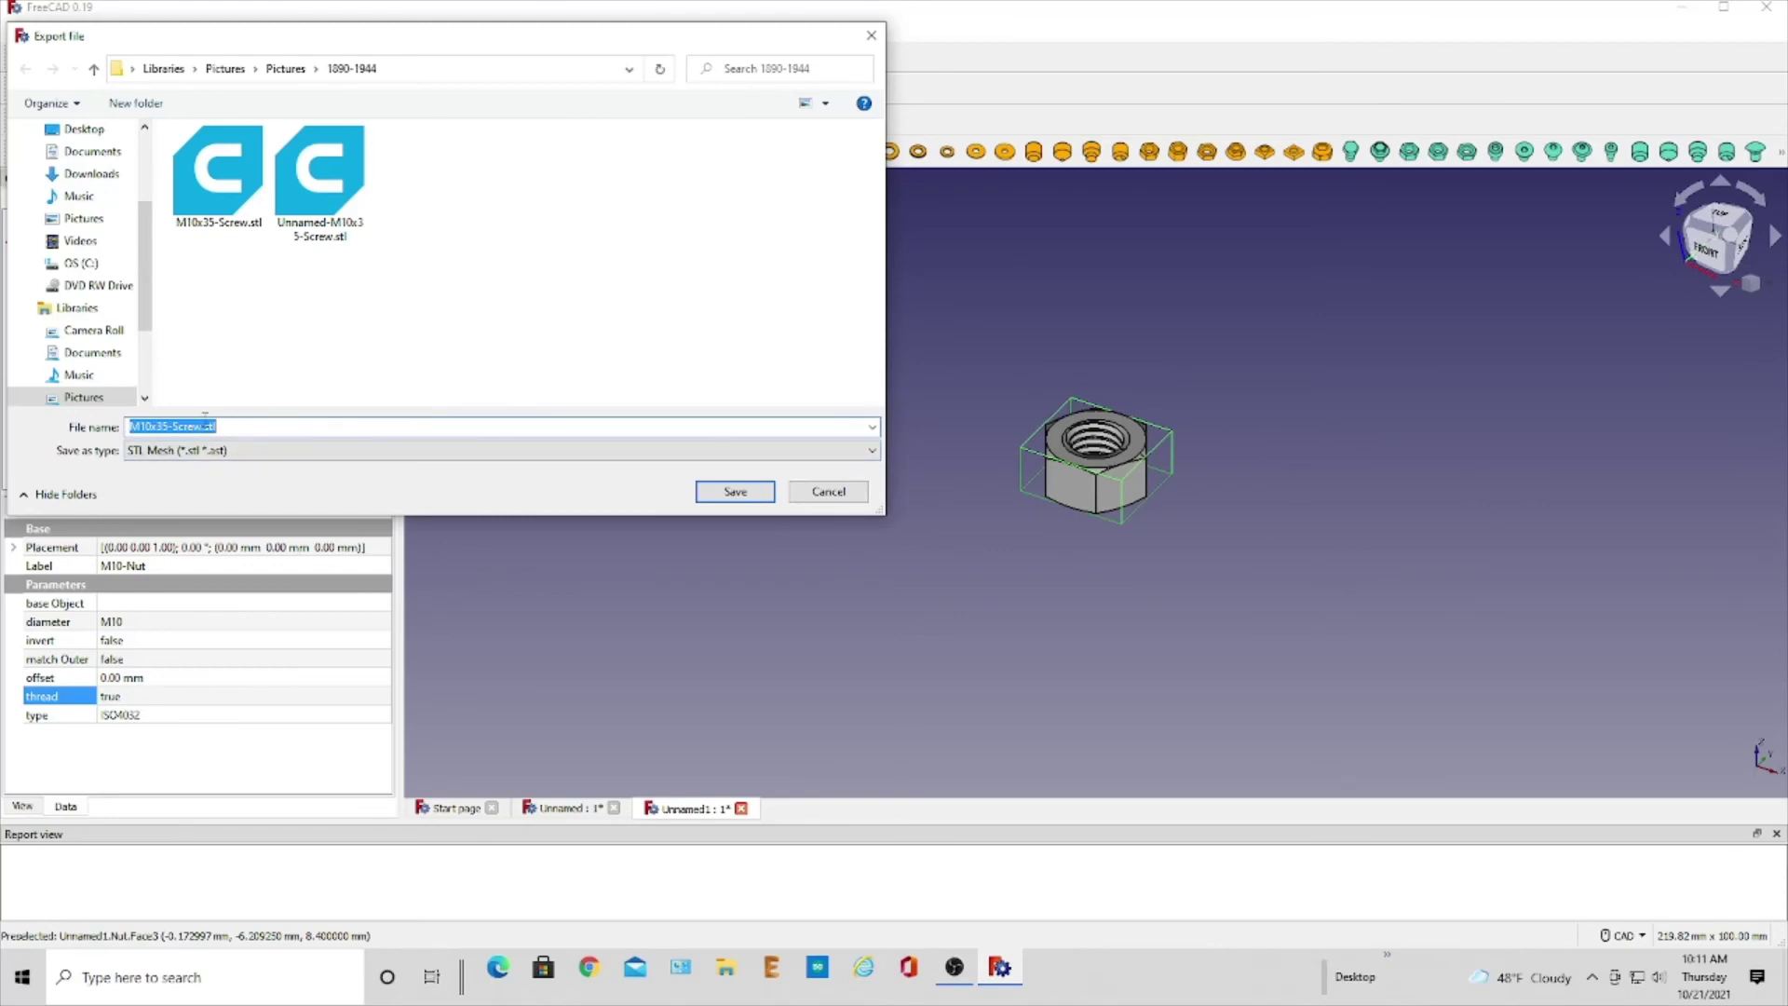
{"action": "left_click", "coordinate": [198, 424]}
{"action": "left_click_drag", "start_coordinate": [189, 420], "coordinate": [175, 422]}
{"action": "type", "text": "nut"}
{"action": "left_click_drag", "start_coordinate": [211, 424], "coordinate": [158, 425]}
{"action": "key", "text": "BackSpace"}
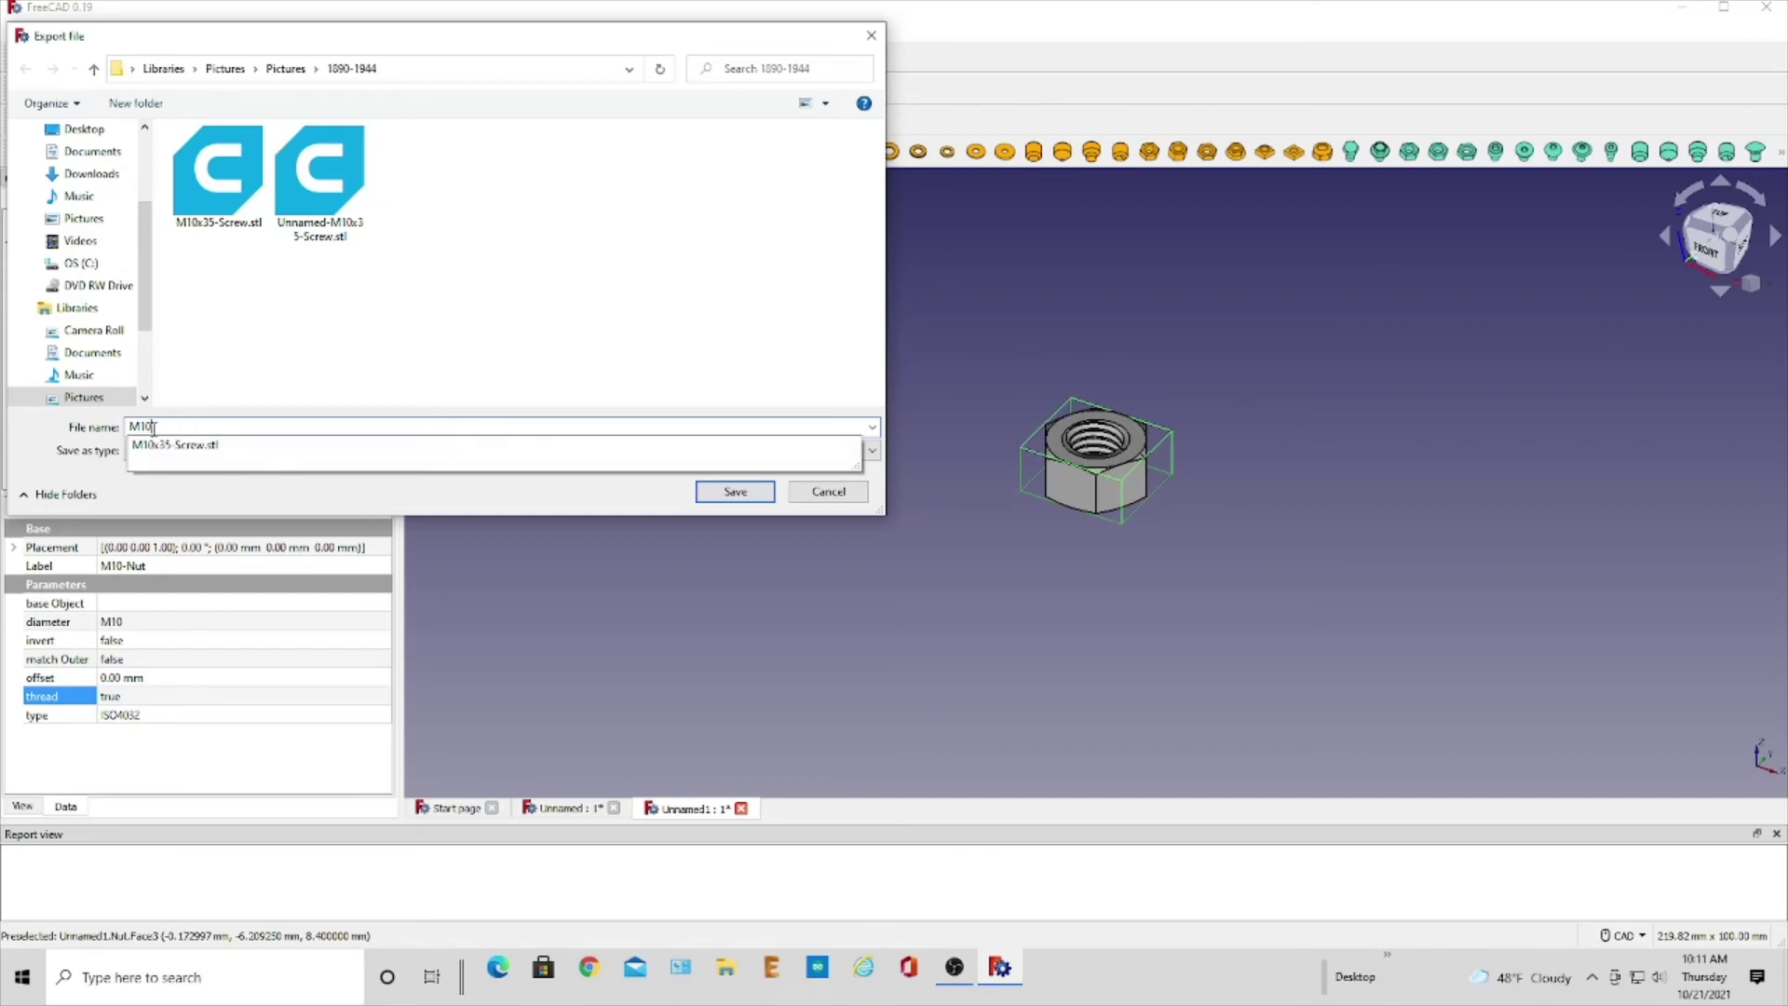
{"action": "left_click", "coordinate": [155, 427]}
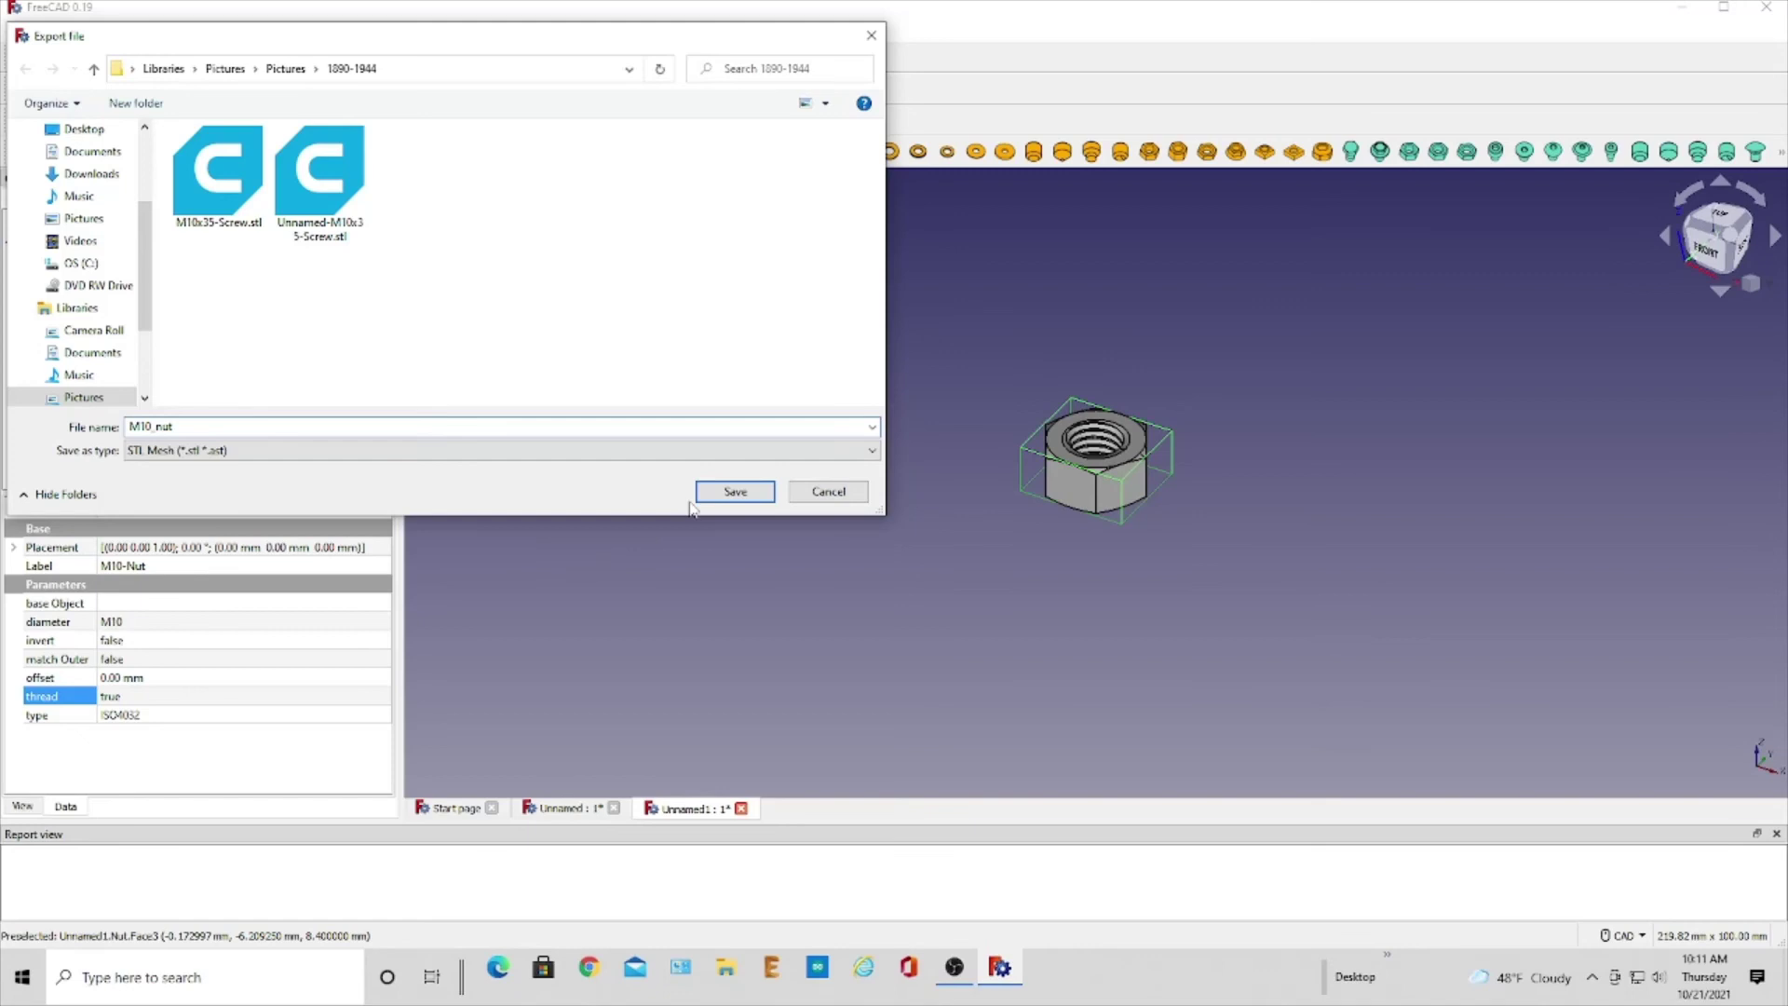
{"action": "left_click", "coordinate": [725, 493]}
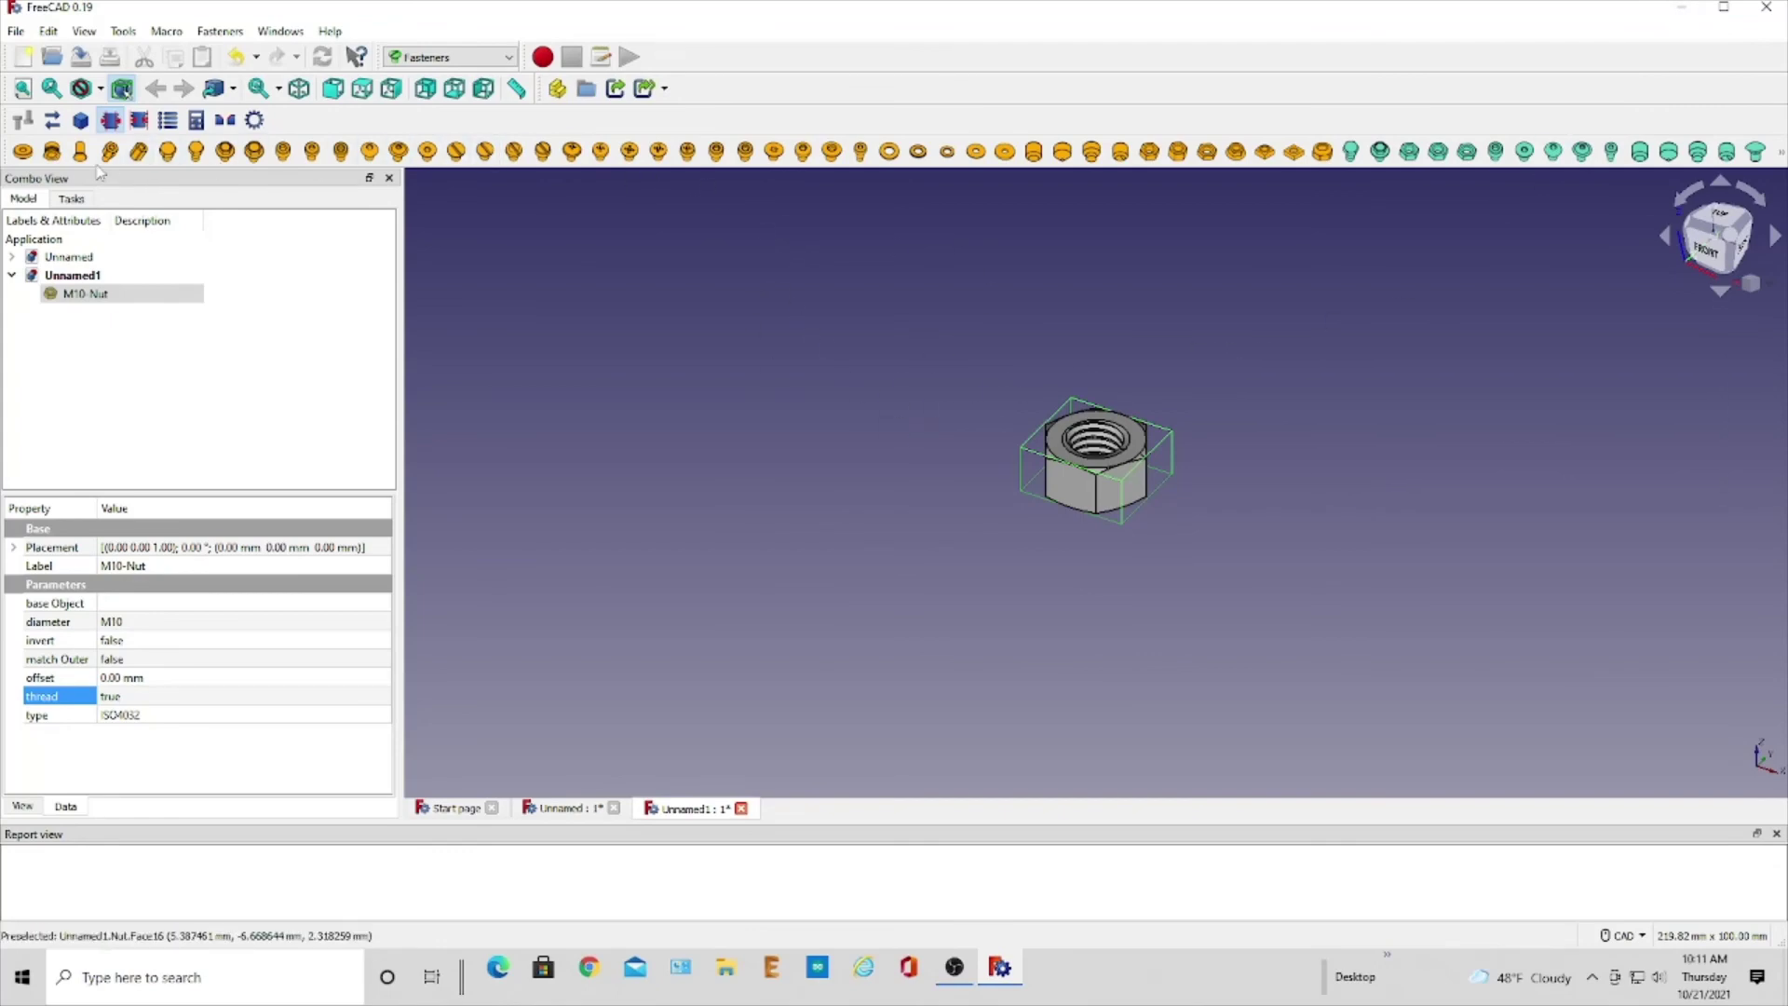
{"action": "left_click", "coordinate": [124, 30]}
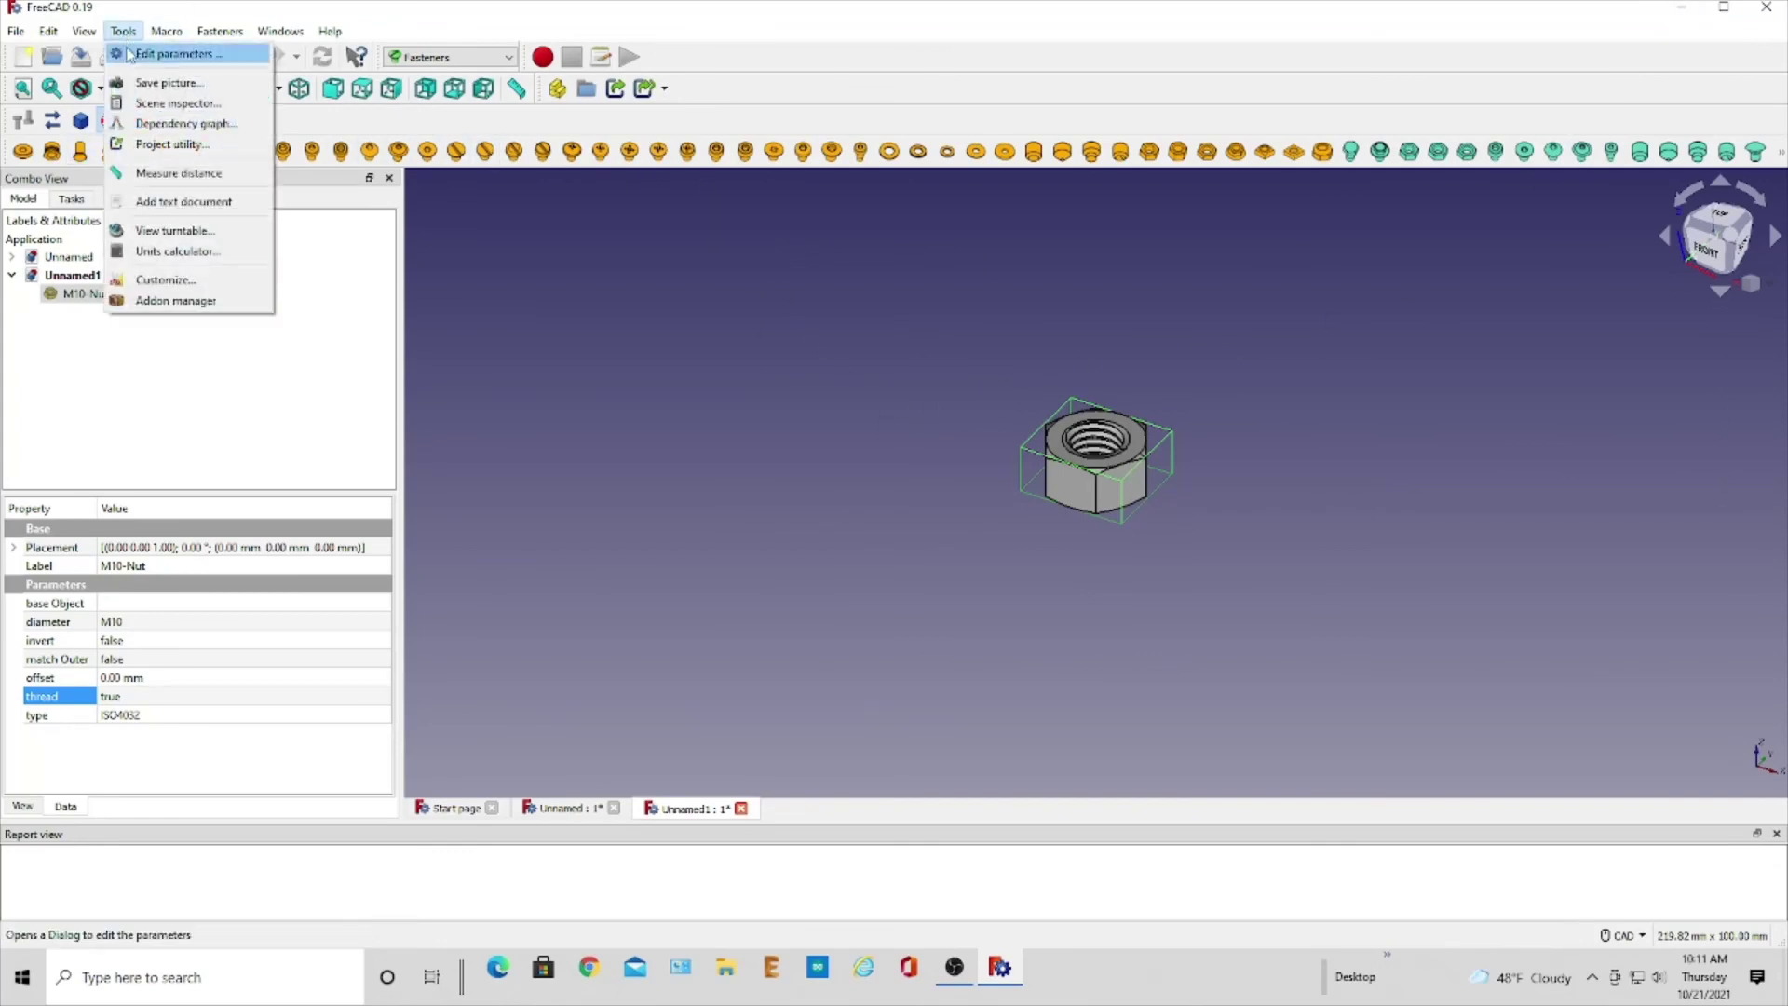
{"action": "left_click", "coordinate": [198, 306]}
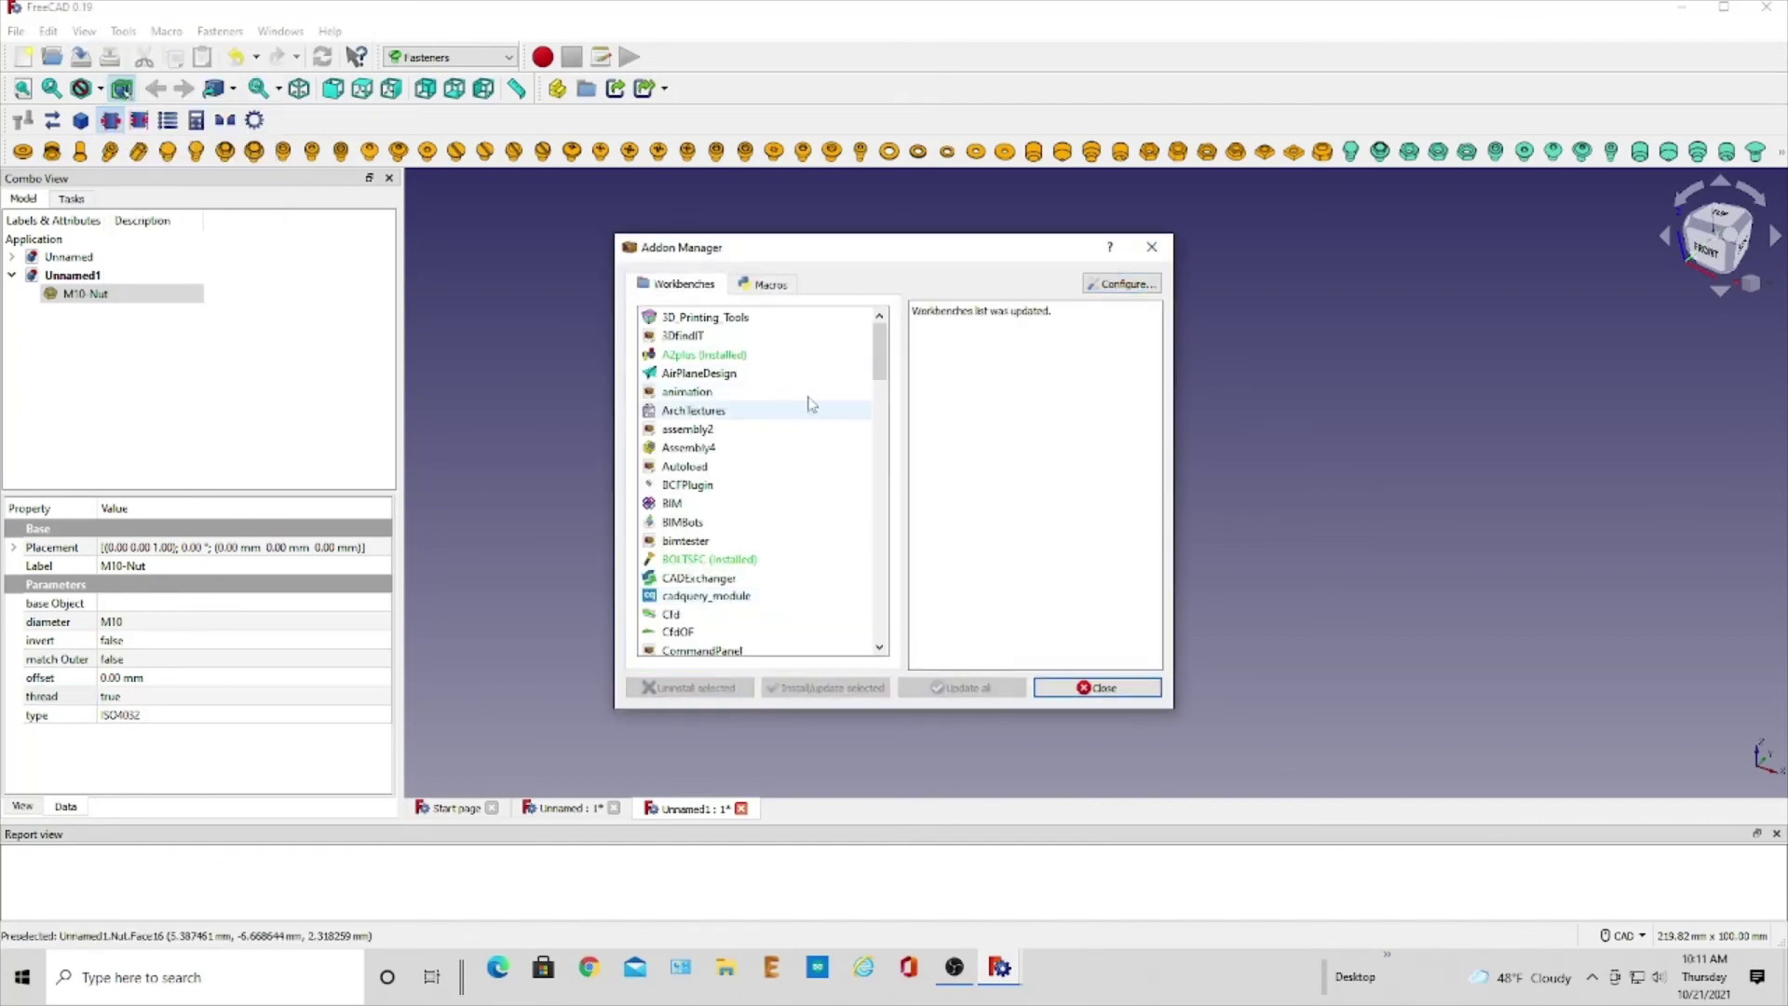
{"action": "mouse_move", "coordinate": [881, 368]}
{"action": "left_mouse_down"}
{"action": "mouse_move", "coordinate": [887, 401]}
{"action": "mouse_move", "coordinate": [885, 346]}
{"action": "left_mouse_up"}
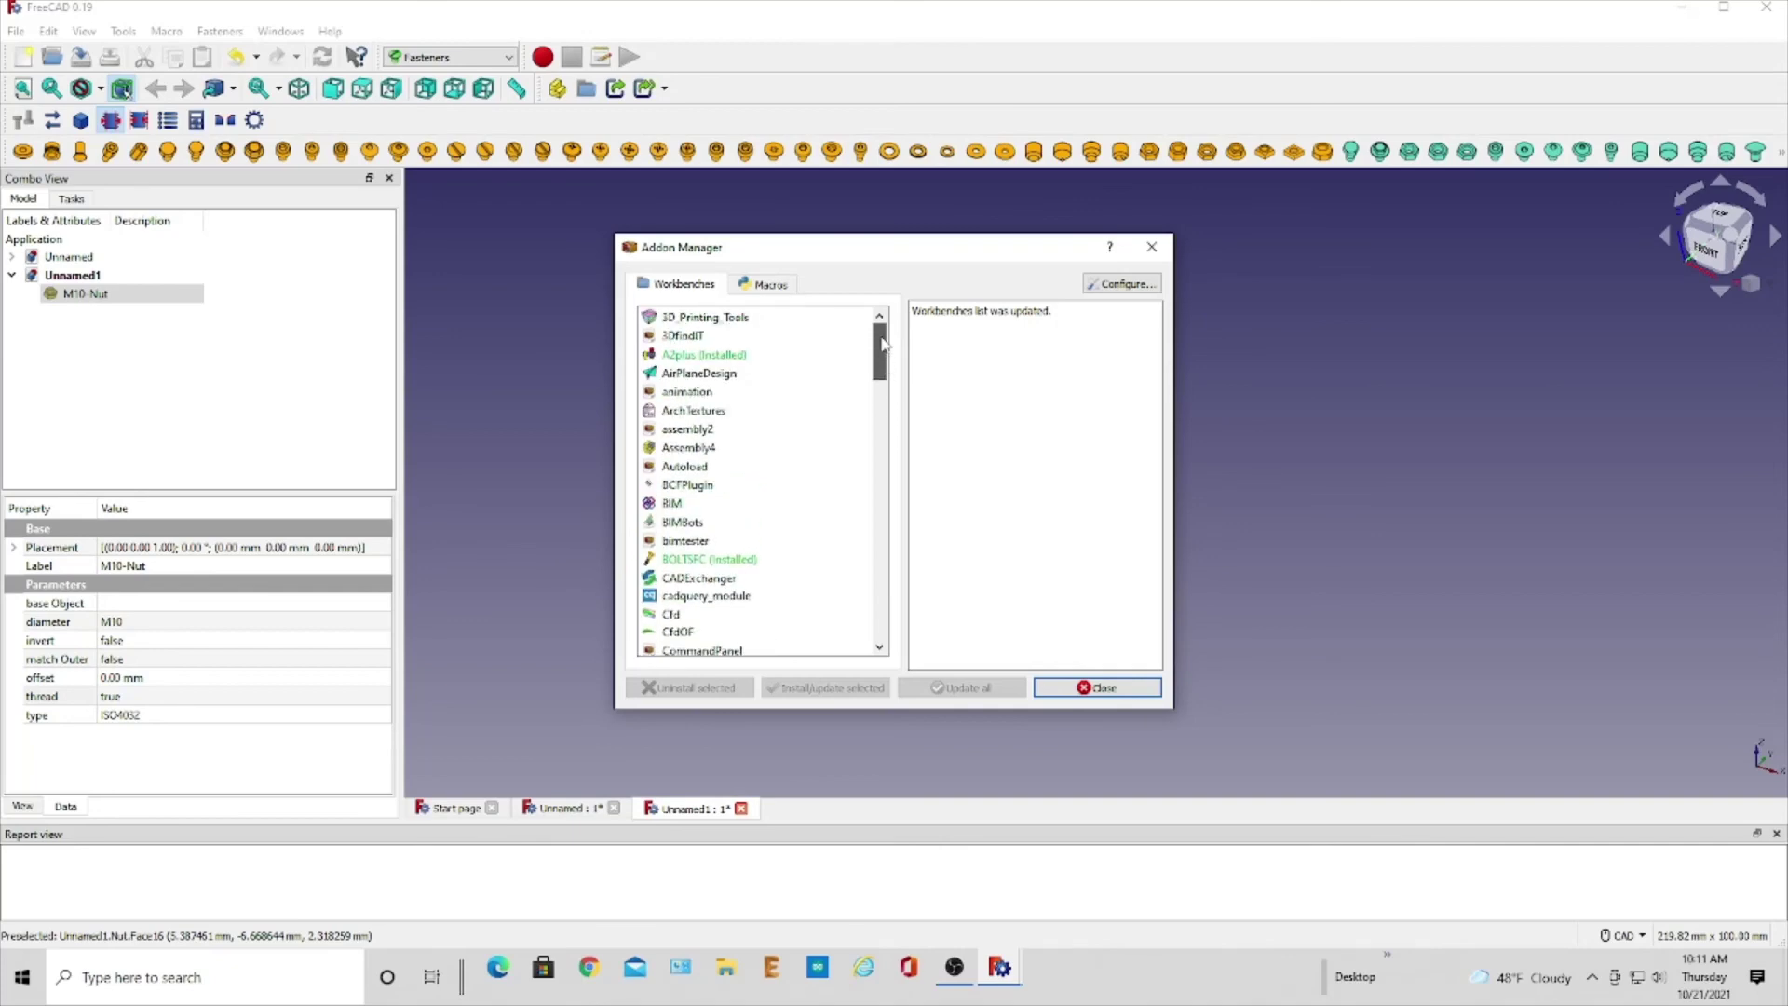
{"action": "scroll", "coordinate": [881, 363], "scroll_direction": "down", "scroll_amount": 3}
{"action": "scroll", "coordinate": [881, 369], "scroll_direction": "up", "scroll_amount": 3}
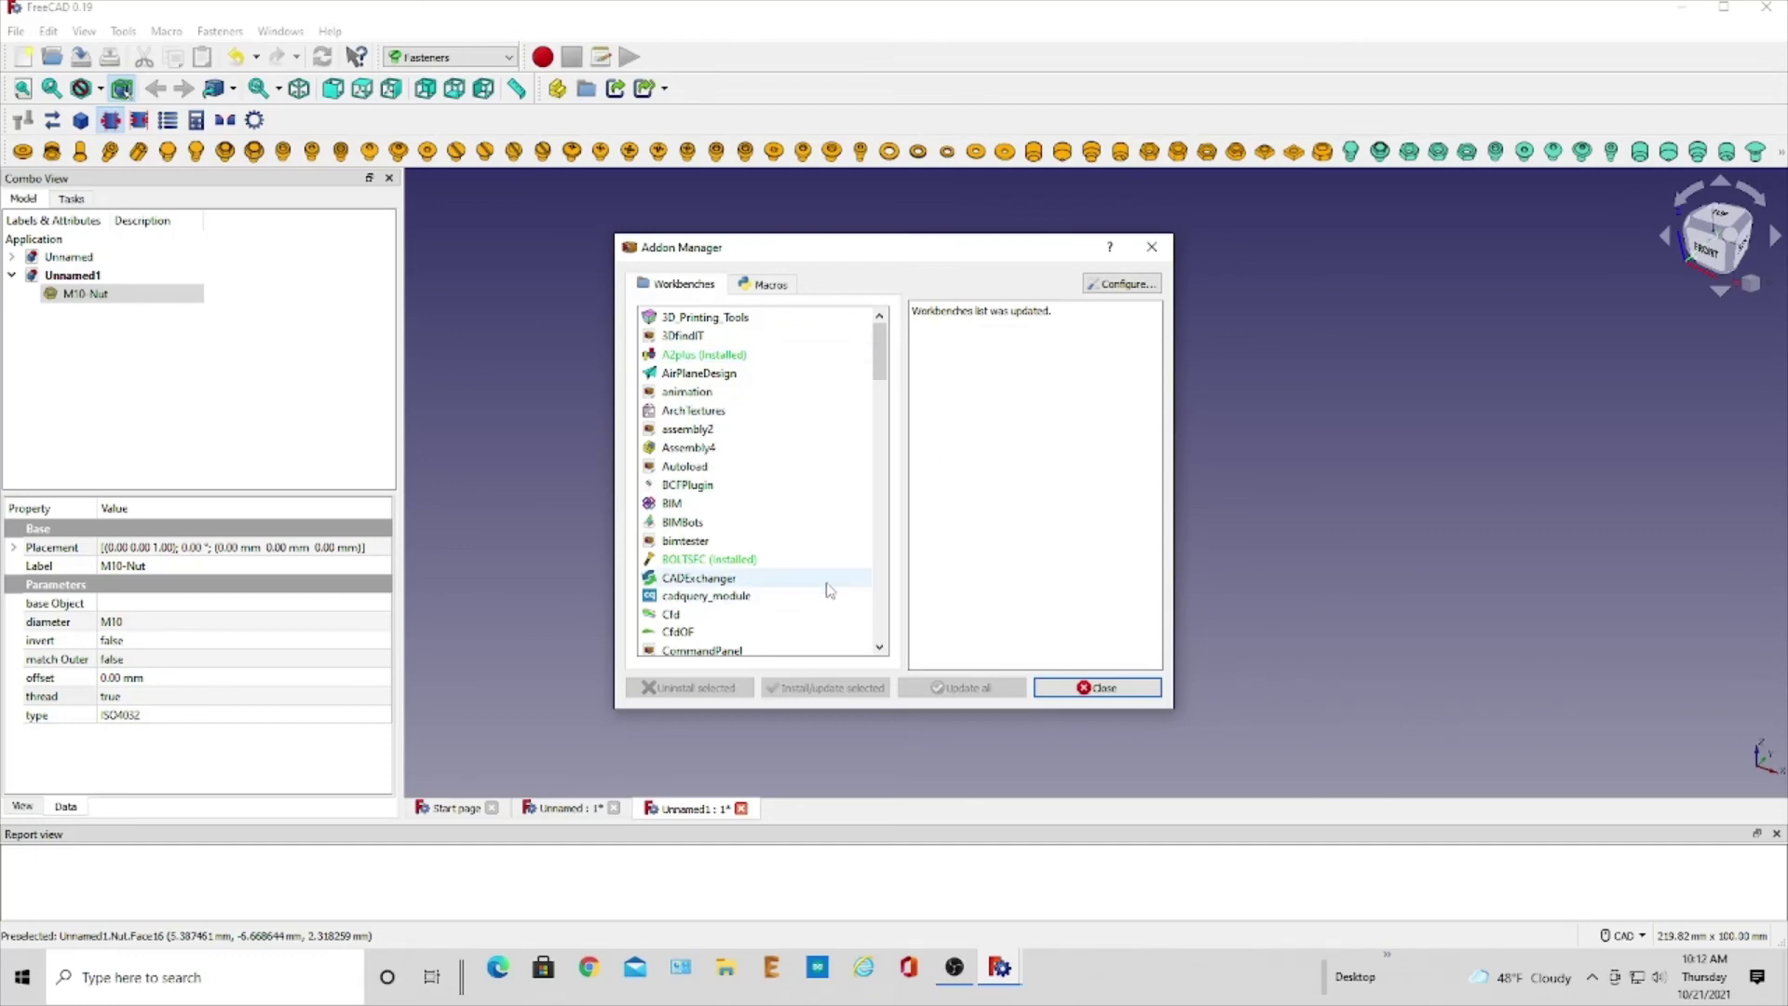
{"action": "scroll", "coordinate": [828, 587], "scroll_direction": "down", "scroll_amount": 4}
{"action": "scroll", "coordinate": [828, 589], "scroll_direction": "down", "scroll_amount": 5}
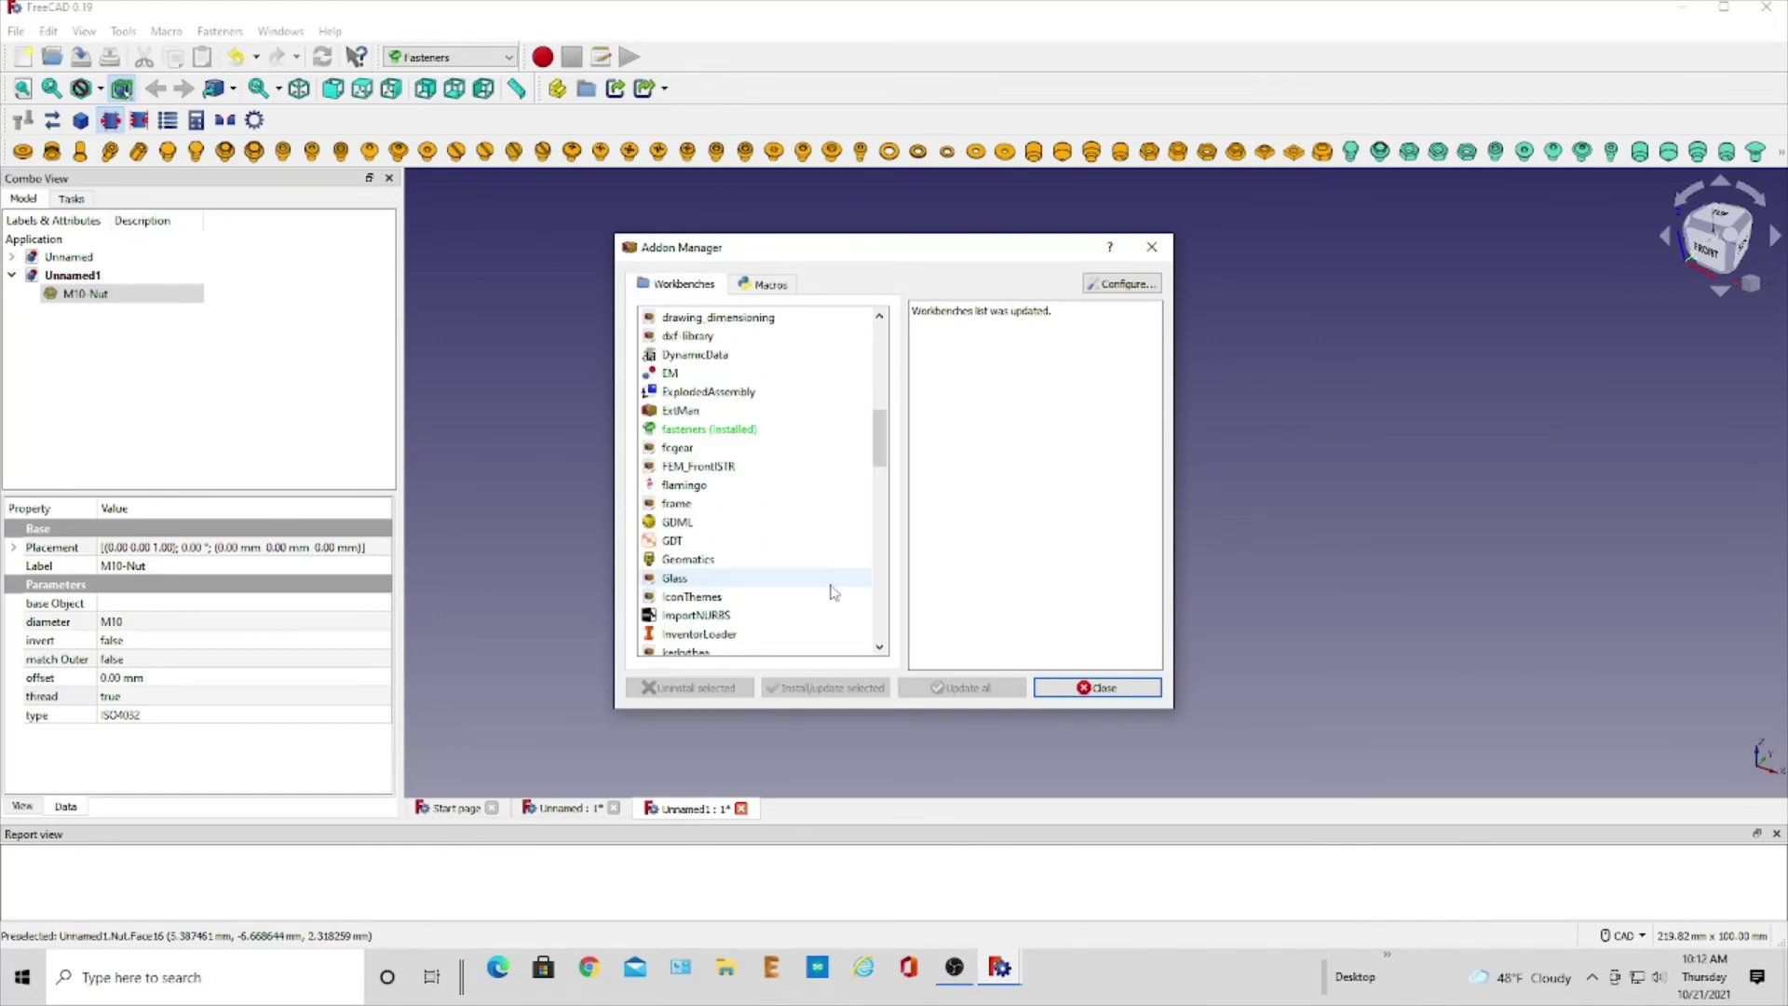
{"action": "scroll", "coordinate": [829, 589], "scroll_direction": "down", "scroll_amount": 3}
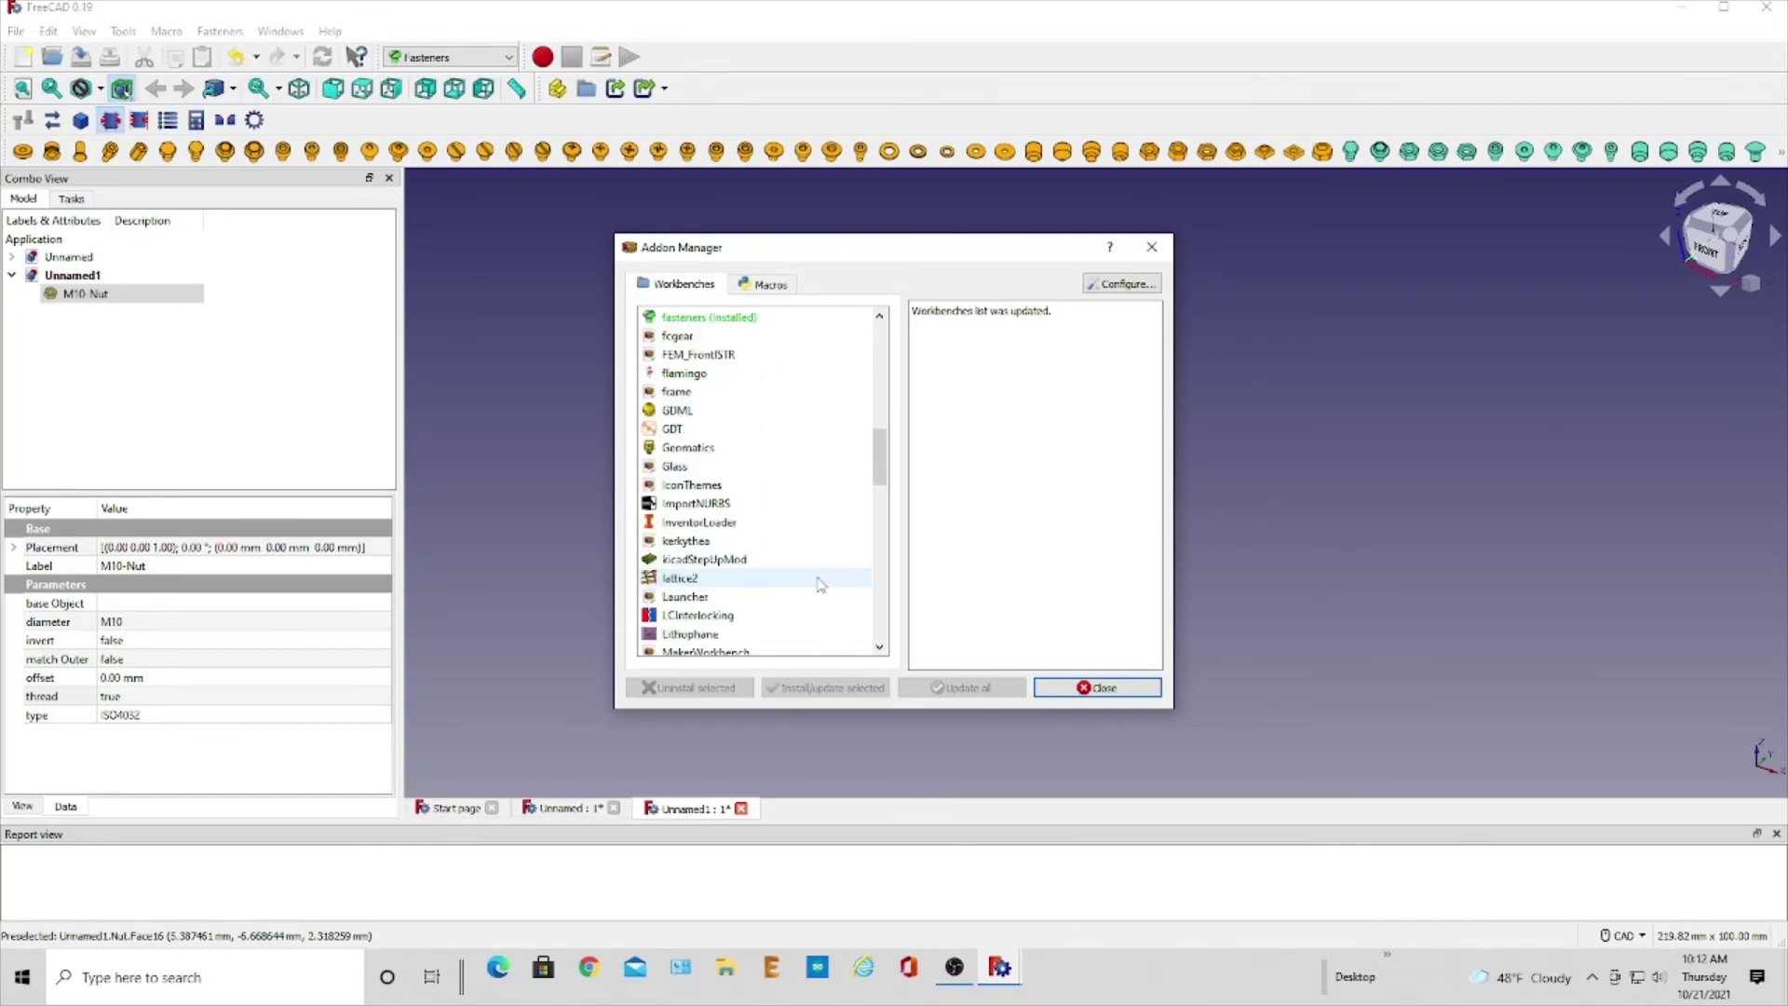
{"action": "scroll", "coordinate": [829, 592], "scroll_direction": "up", "scroll_amount": 12}
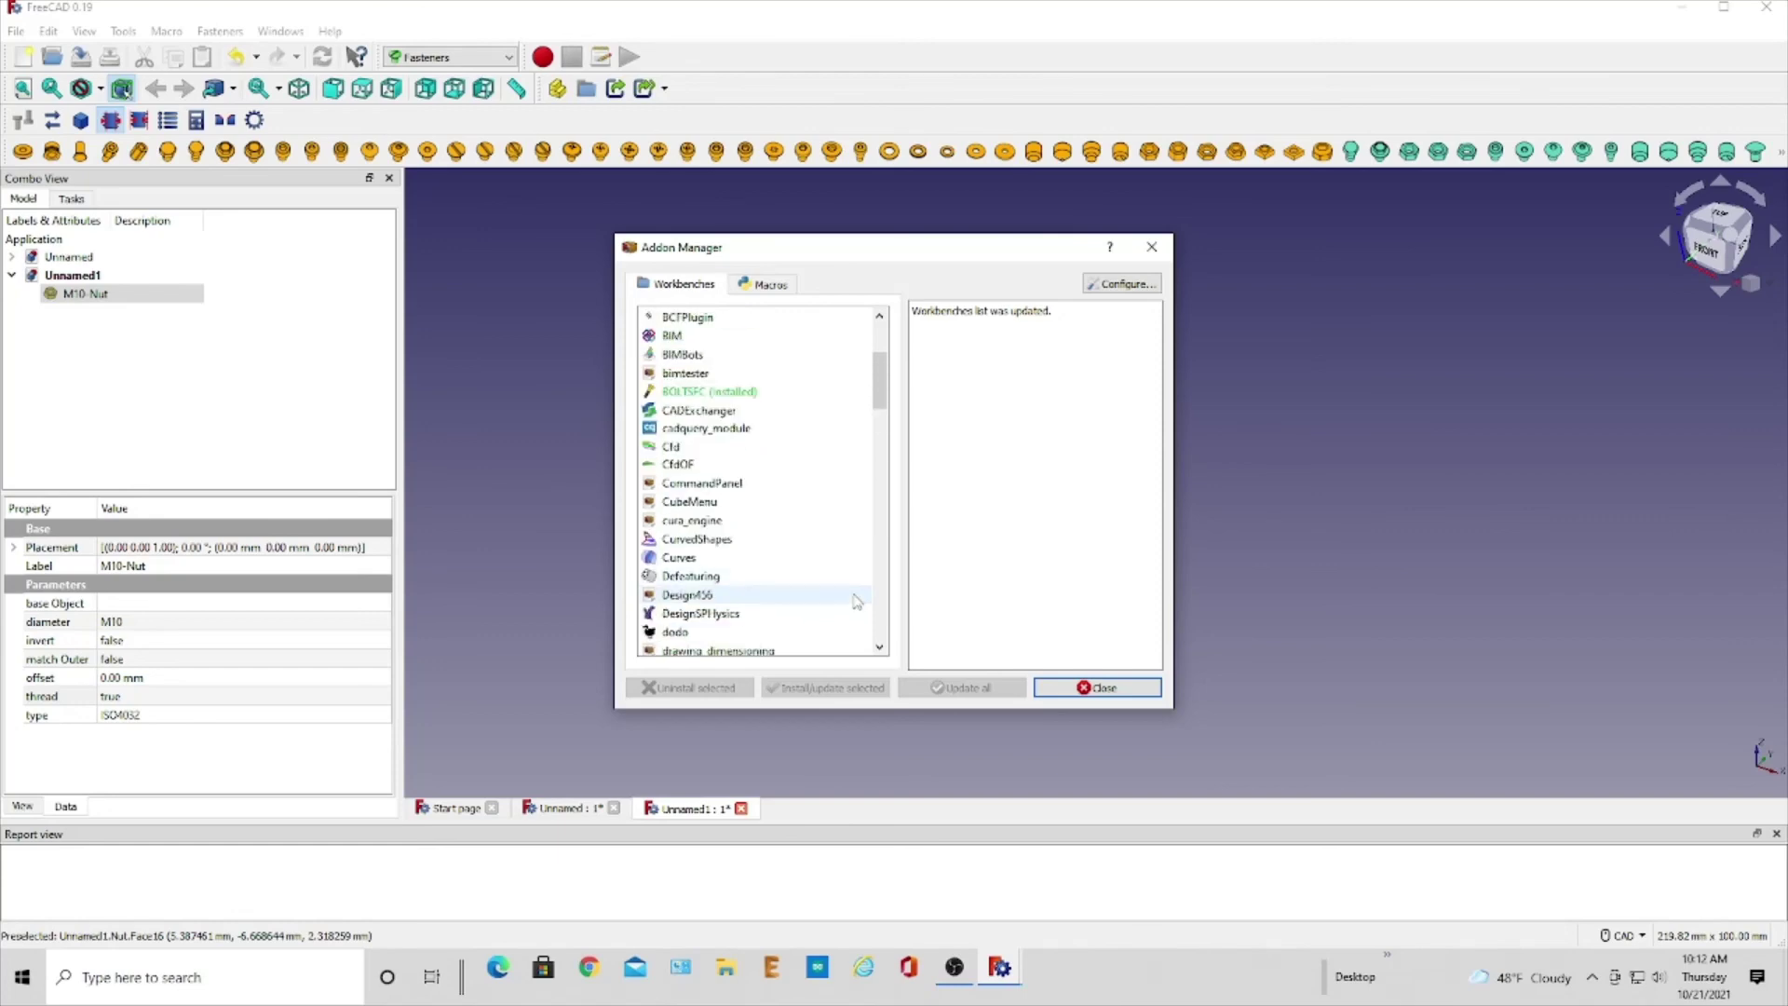
{"action": "left_click", "coordinate": [1152, 246]}
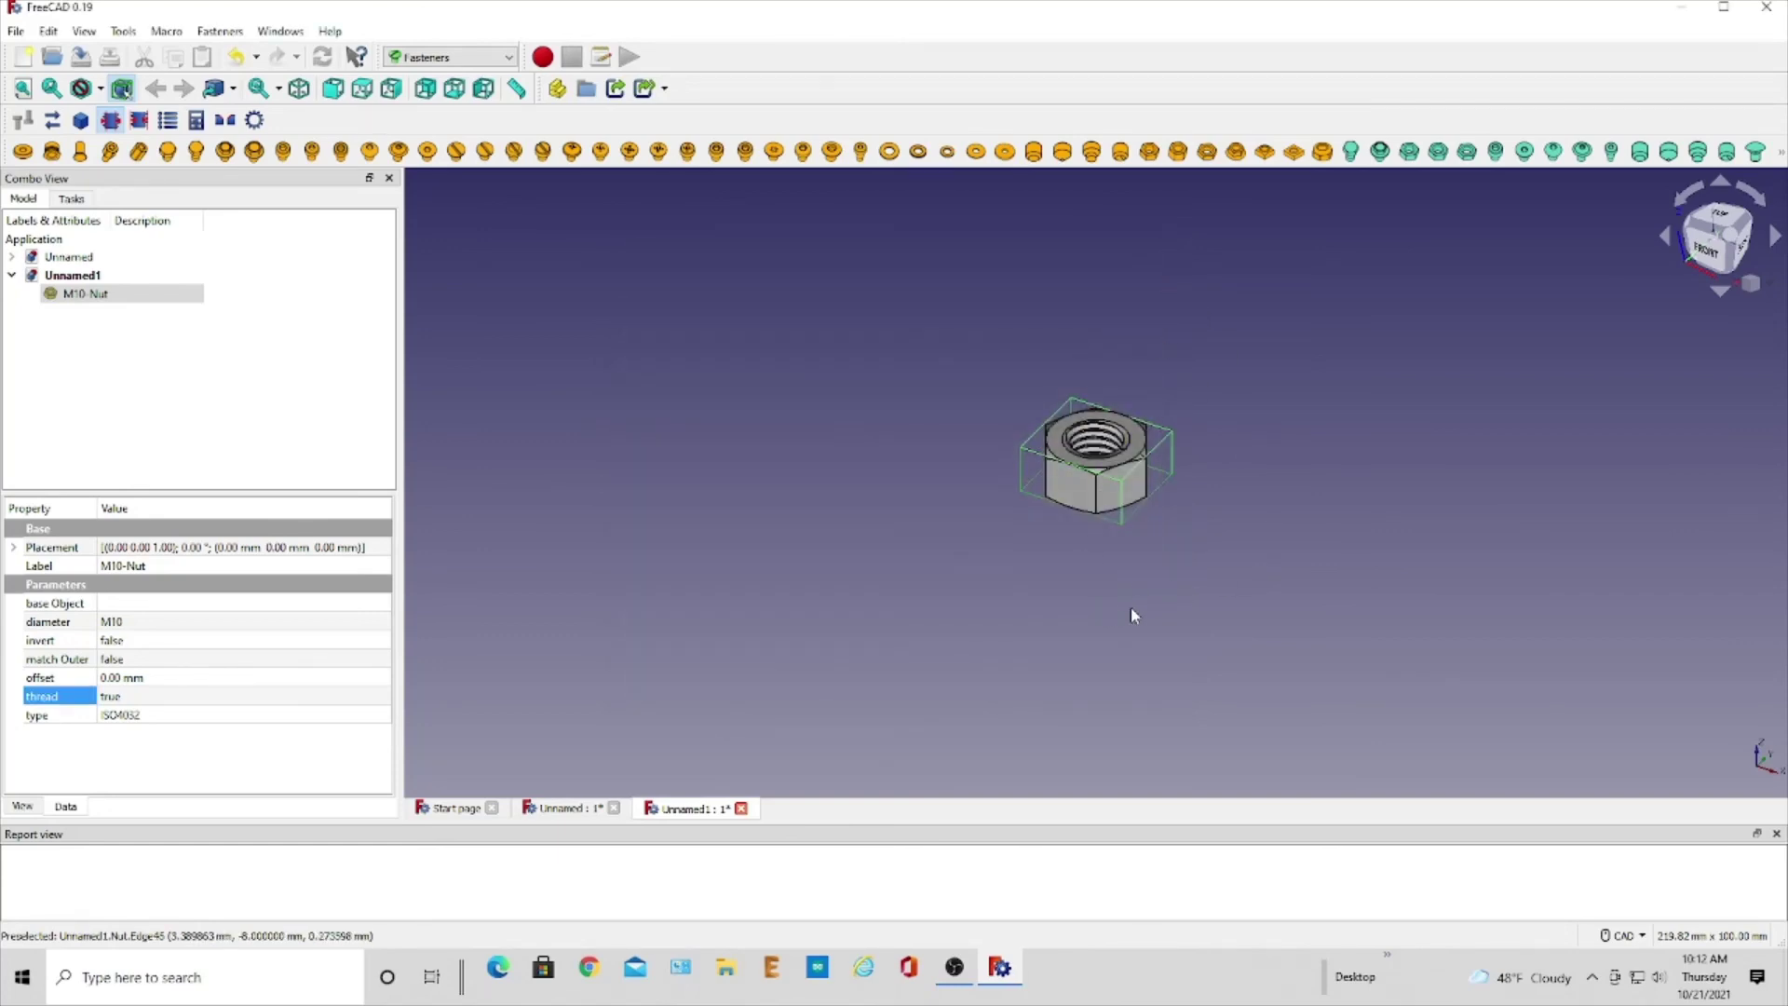